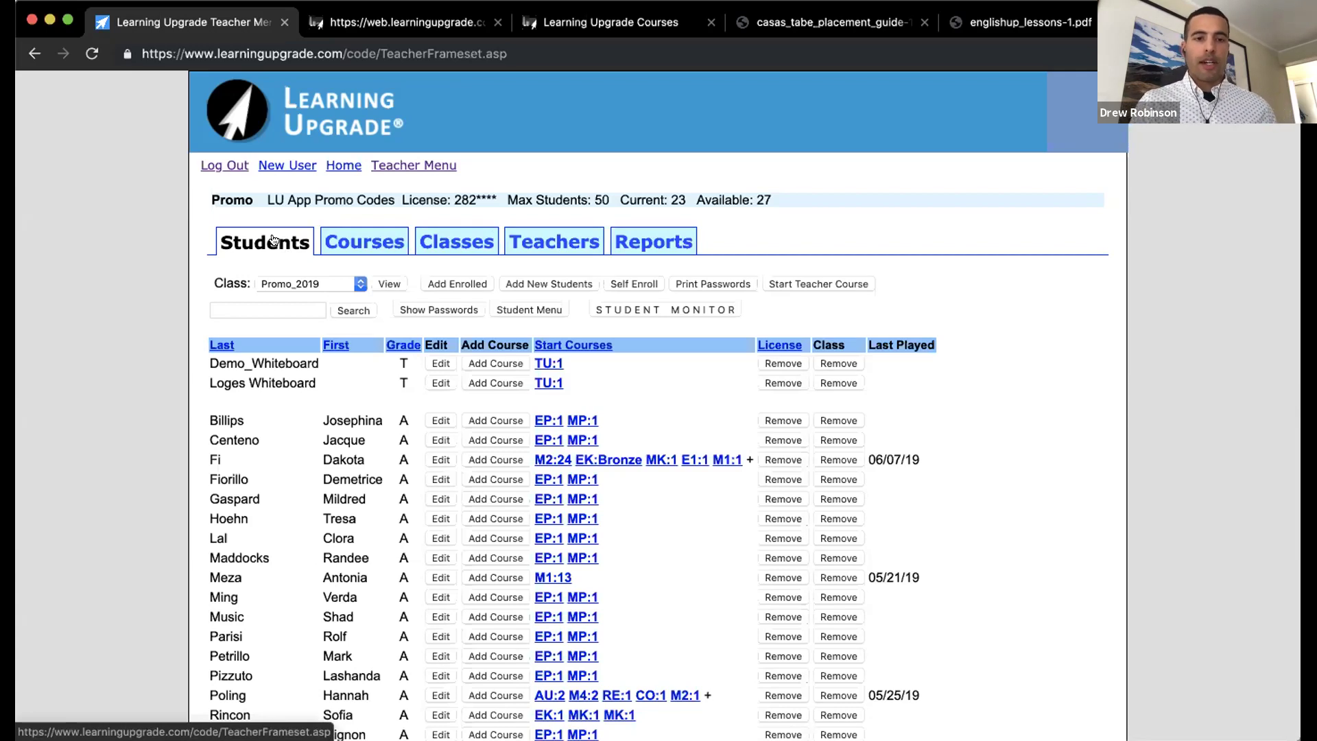
# Step: Open the Self Enroll guide for the Promo_2019 class from its student list
pyautogui.scroll(-1, 272, 239)
pyautogui.scroll(1, 272, 240)
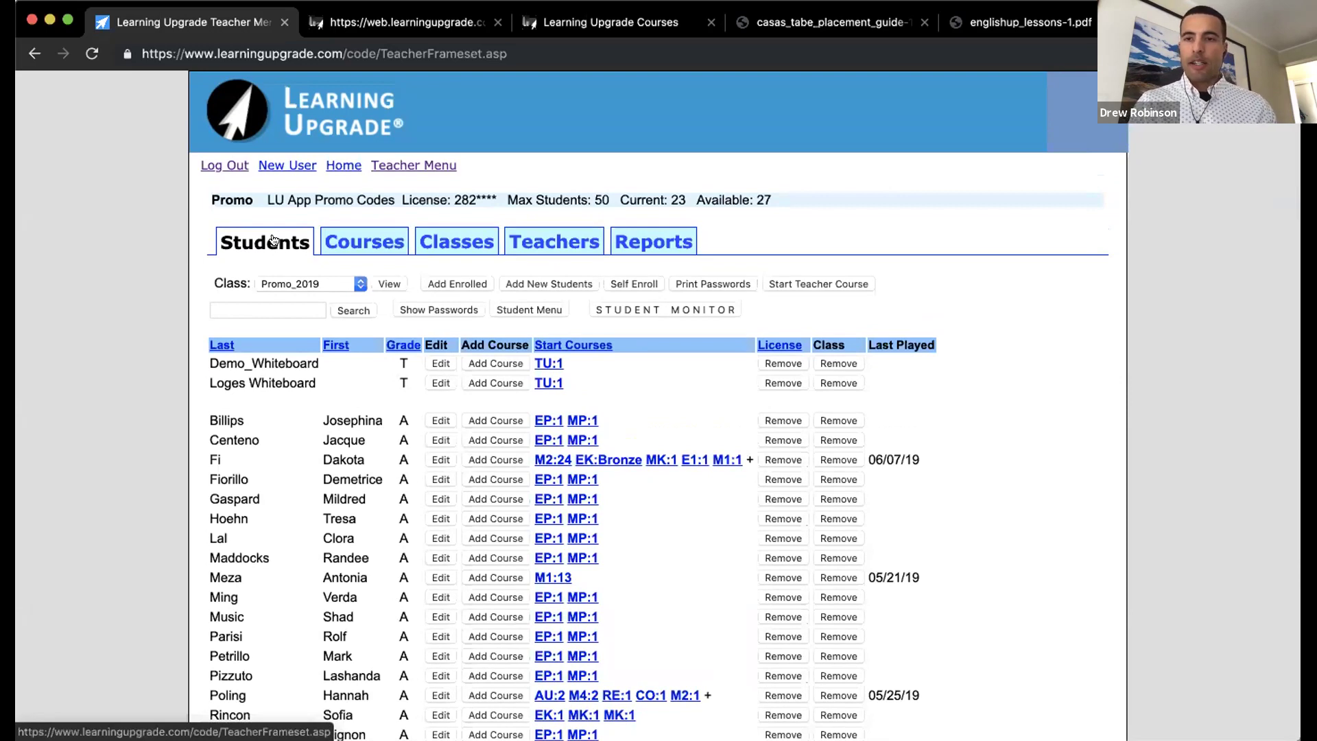
pyautogui.click(632, 283)
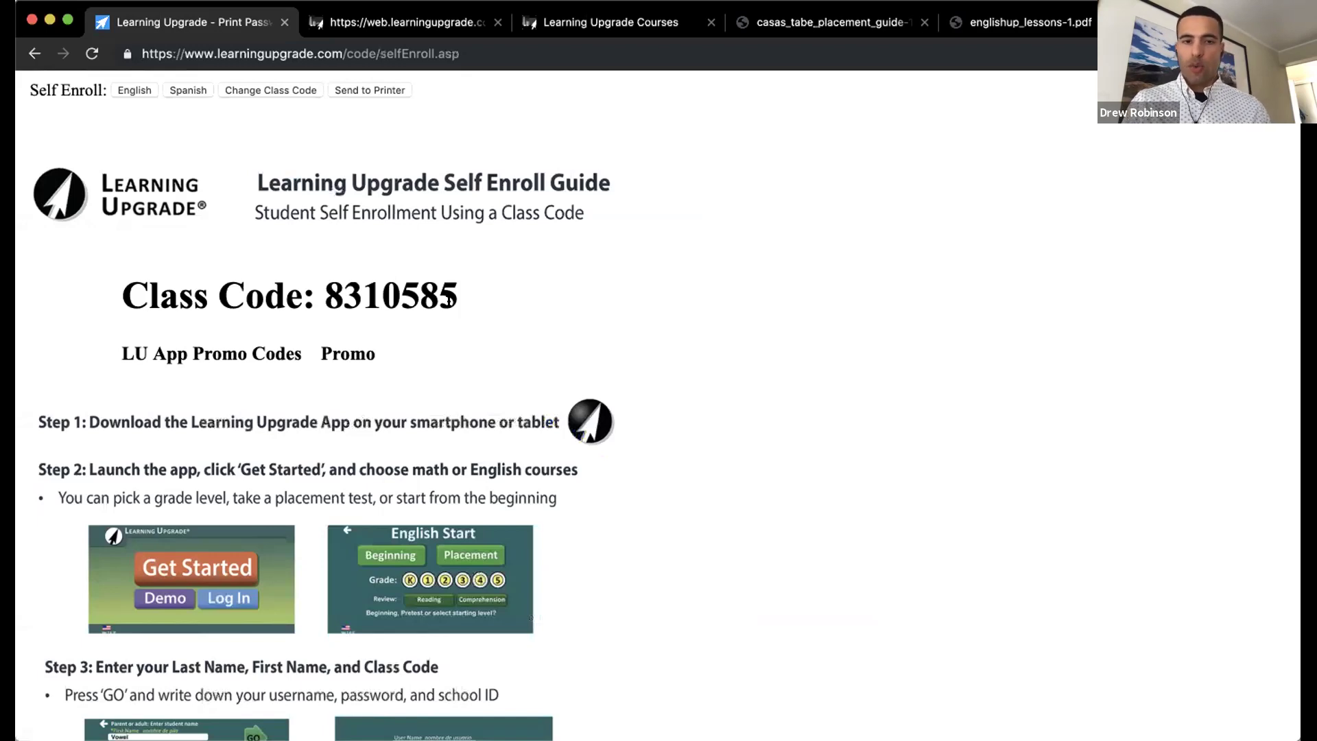
# Step: Read through the Self Enroll Guide's code and app setup steps, then return to the Promo_2019 roster
pyautogui.scroll(-3, 449, 302)
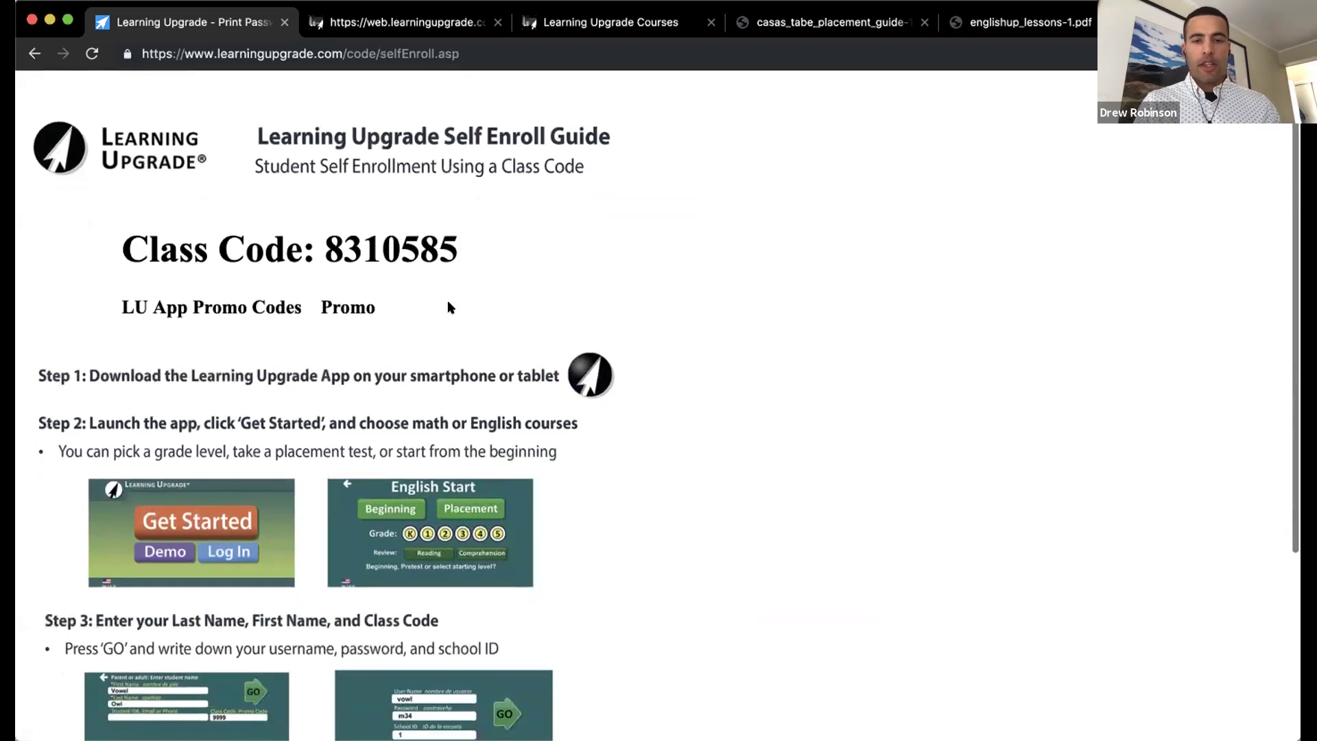
pyautogui.scroll(3, 449, 306)
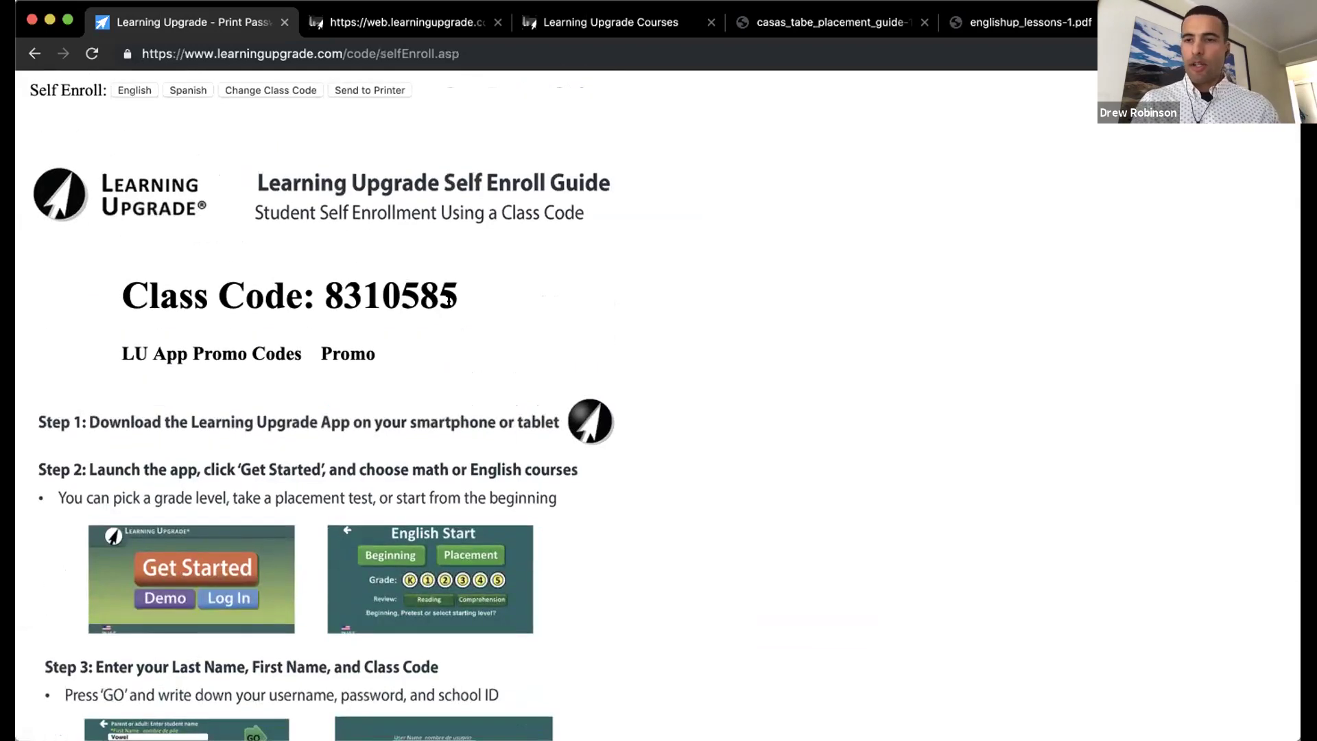
pyautogui.scroll(-3, 449, 302)
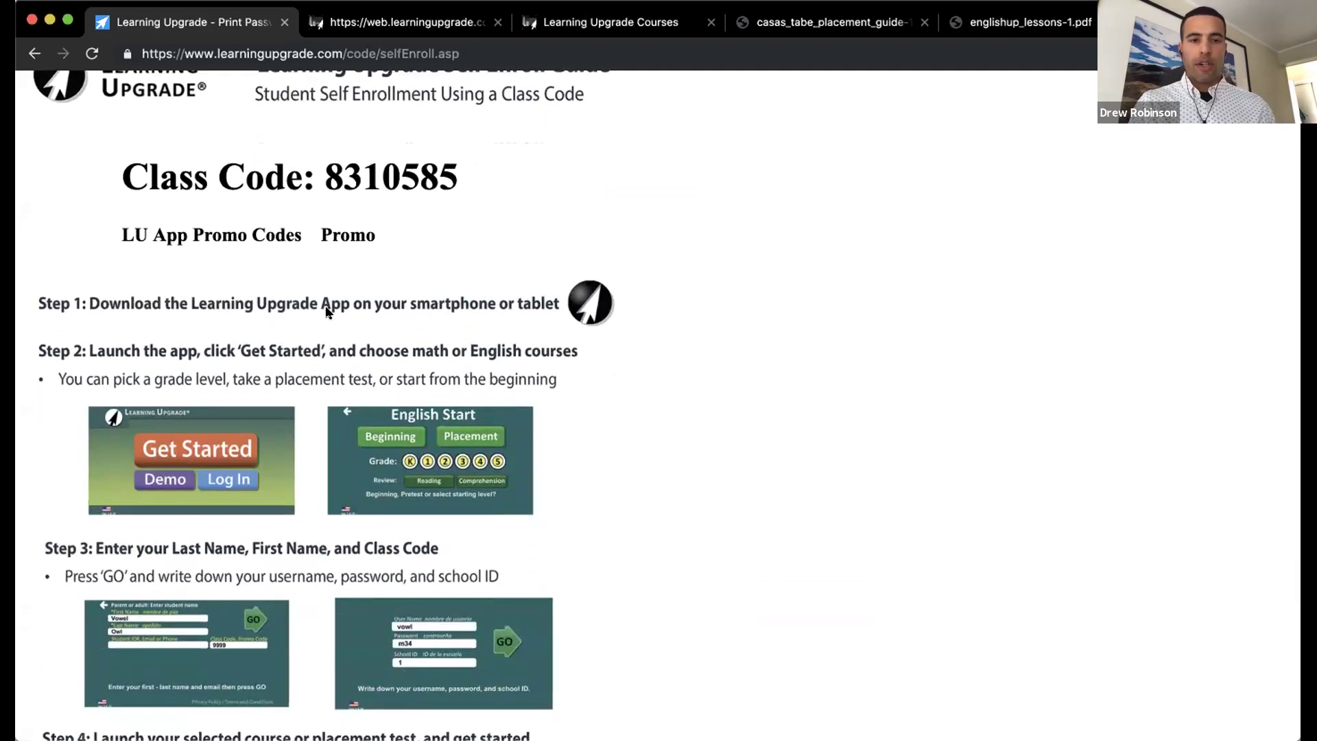
pyautogui.scroll(-3, 327, 313)
pyautogui.scroll(-3, 327, 312)
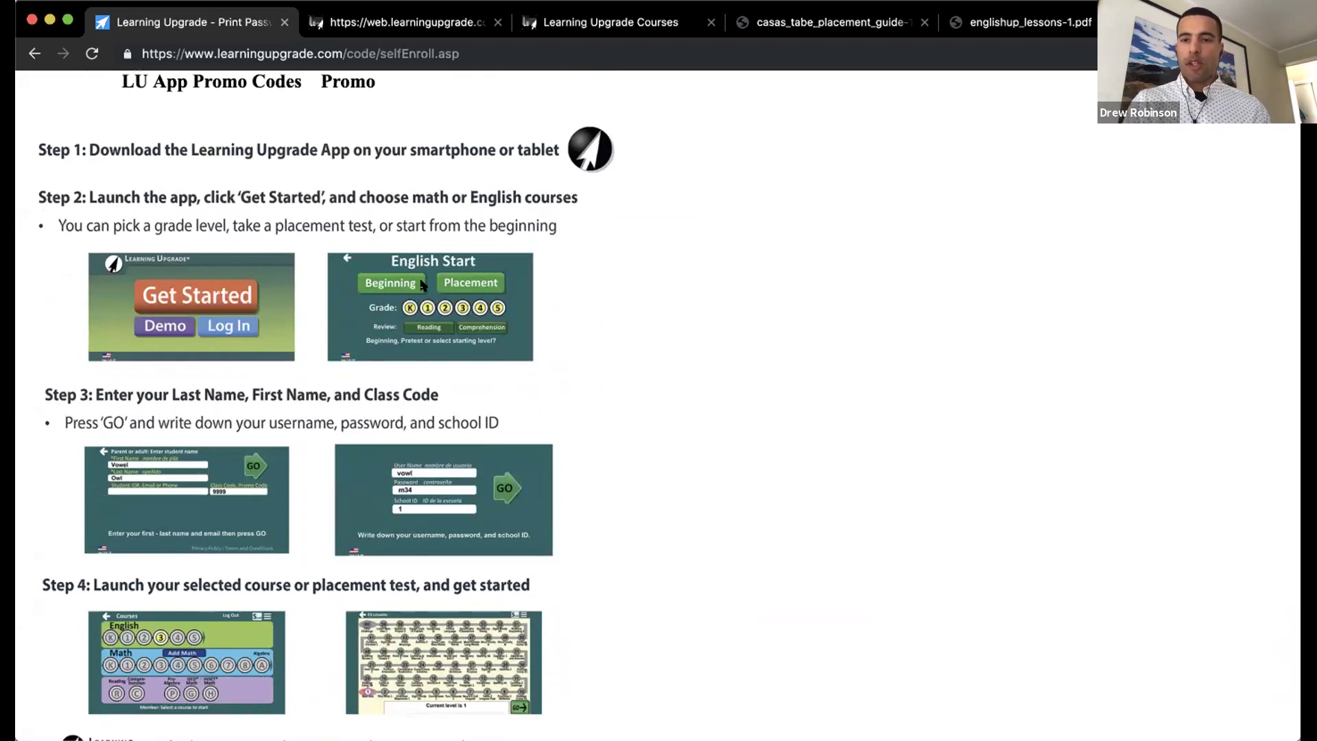
pyautogui.scroll(-2, 422, 285)
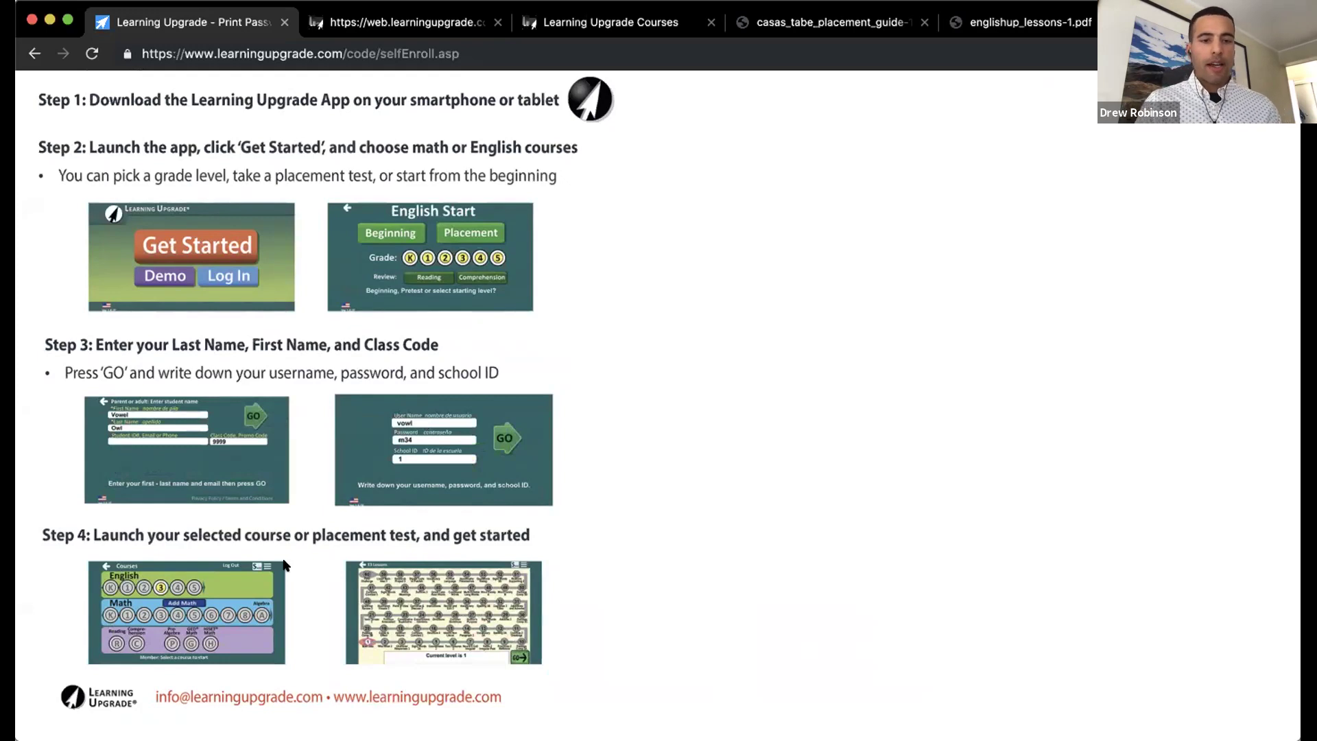
pyautogui.scroll(5, 247, 592)
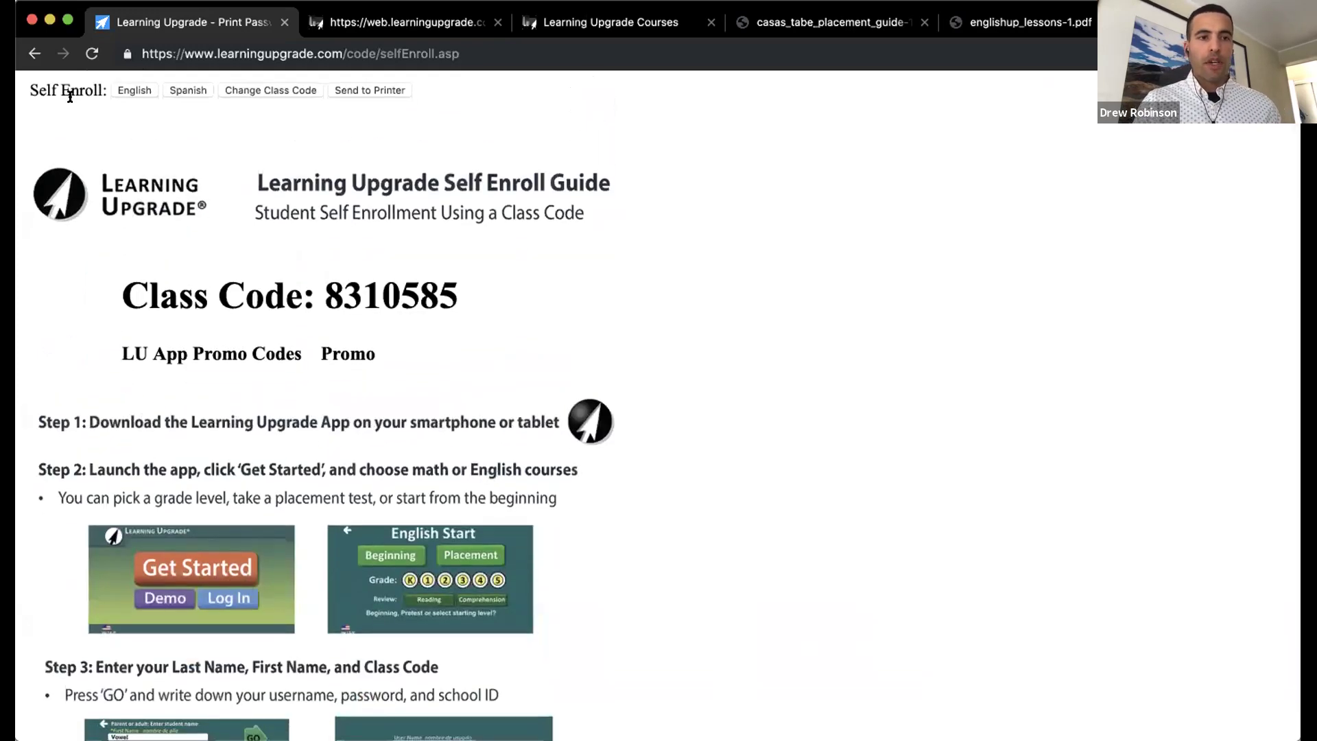
pyautogui.click(34, 54)
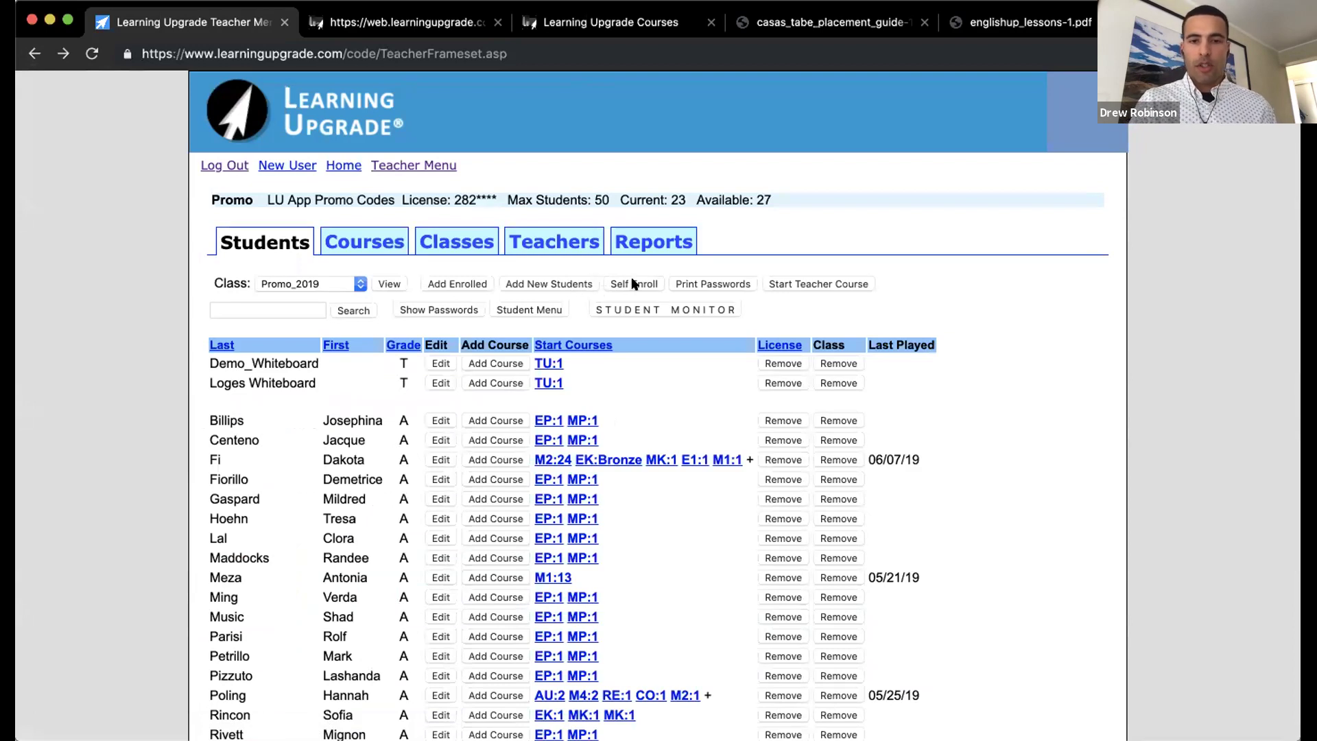
# Step: Start adding new students to Promo_2019, keeping the First Last name format
pyautogui.click(561, 283)
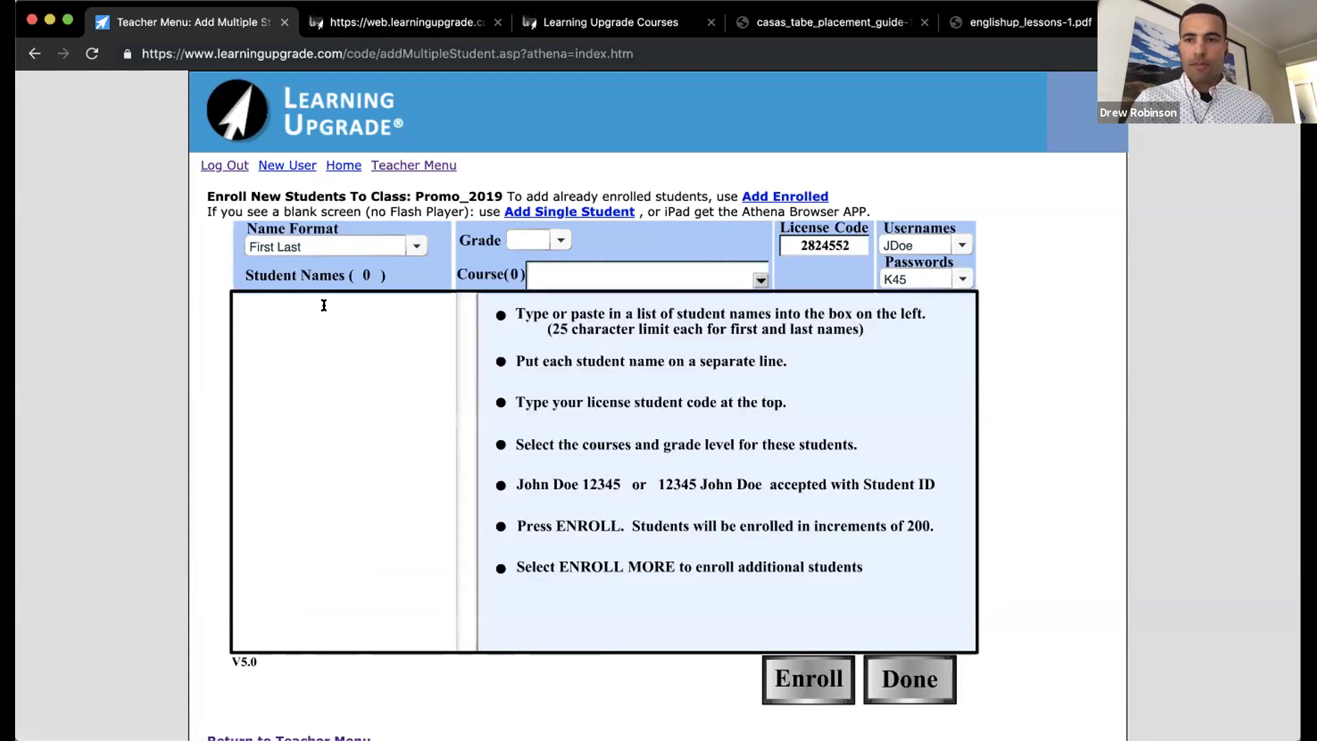
pyautogui.click(297, 240)
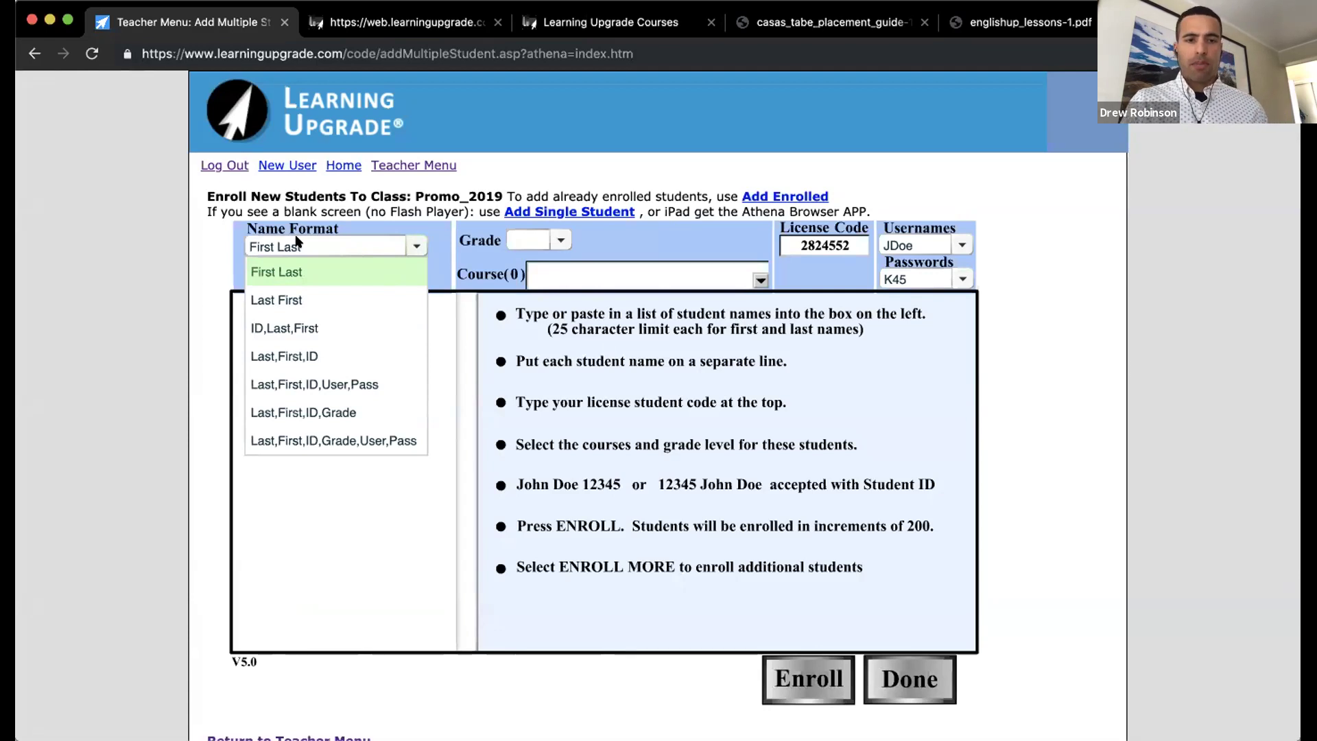
pyautogui.click(350, 226)
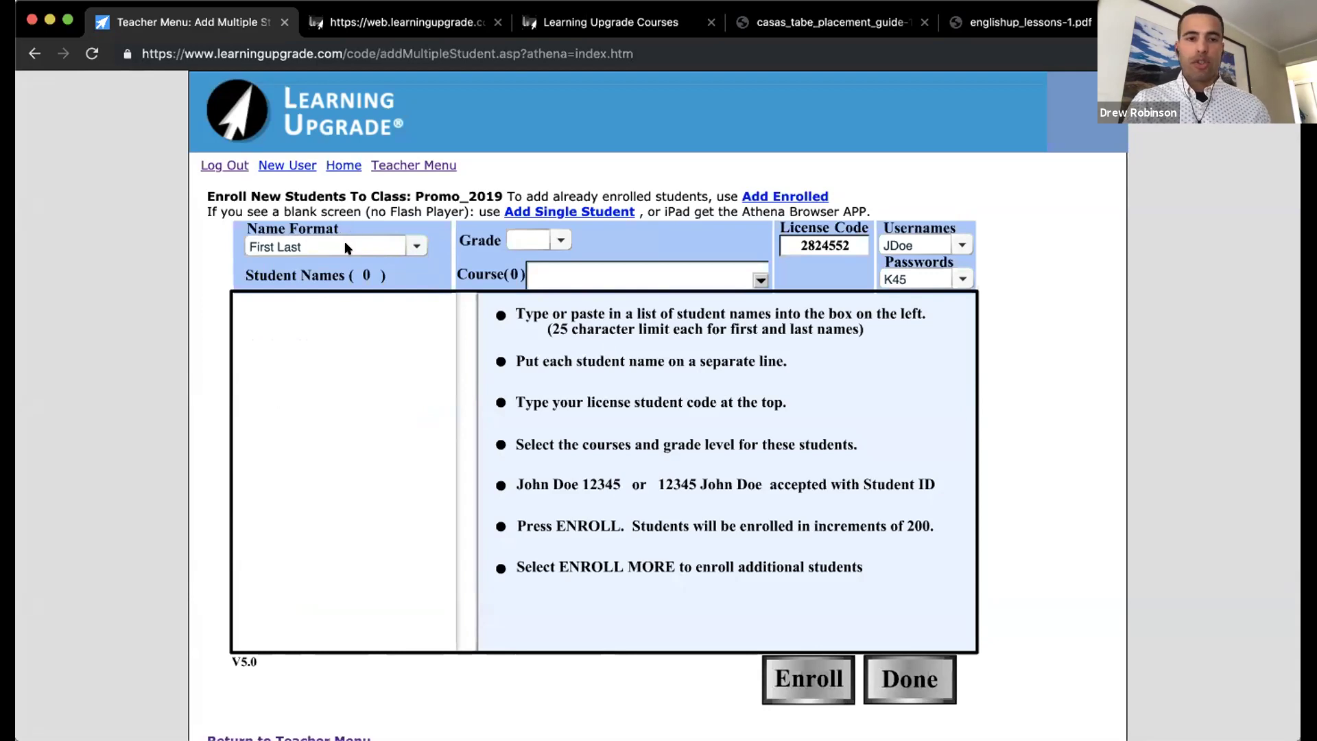
pyautogui.click(308, 303)
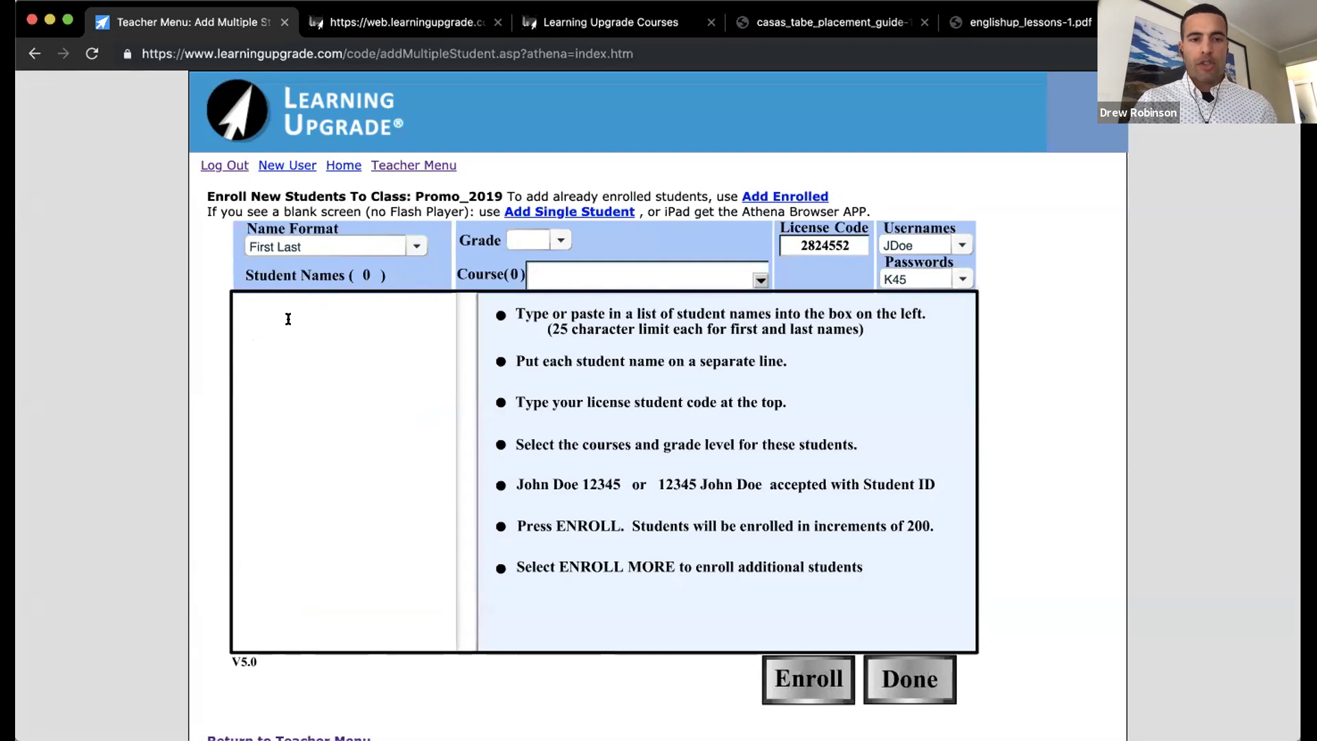
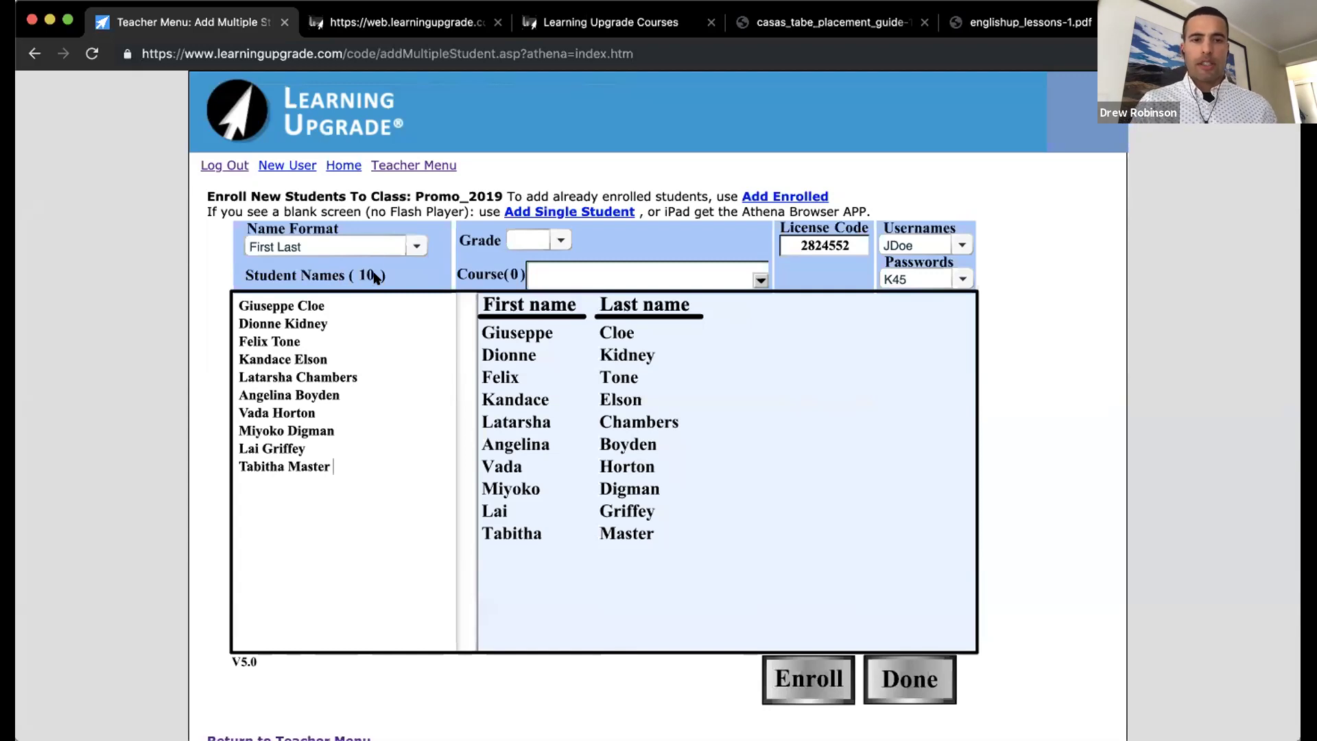
# Step: Paste the ten student names into the Student Names box, keeping the First Last format
pyautogui.click(410, 247)
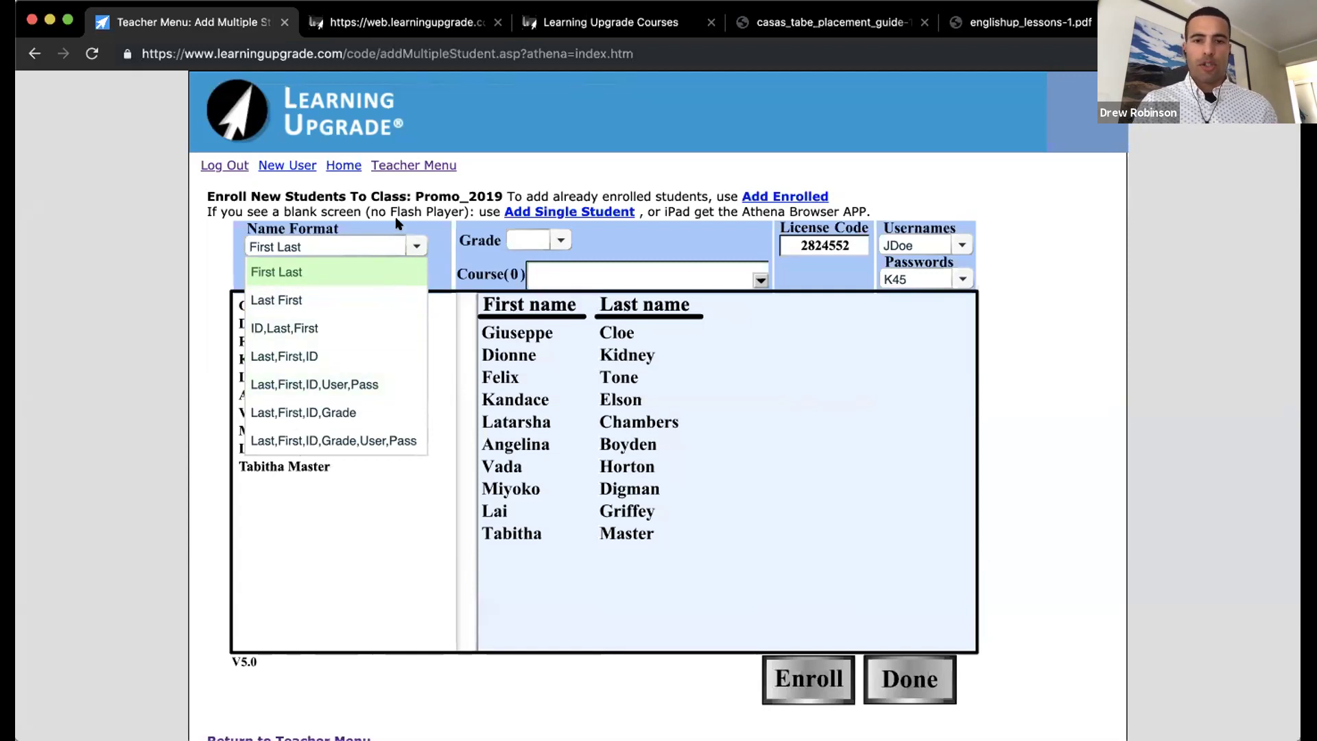
pyautogui.click(396, 244)
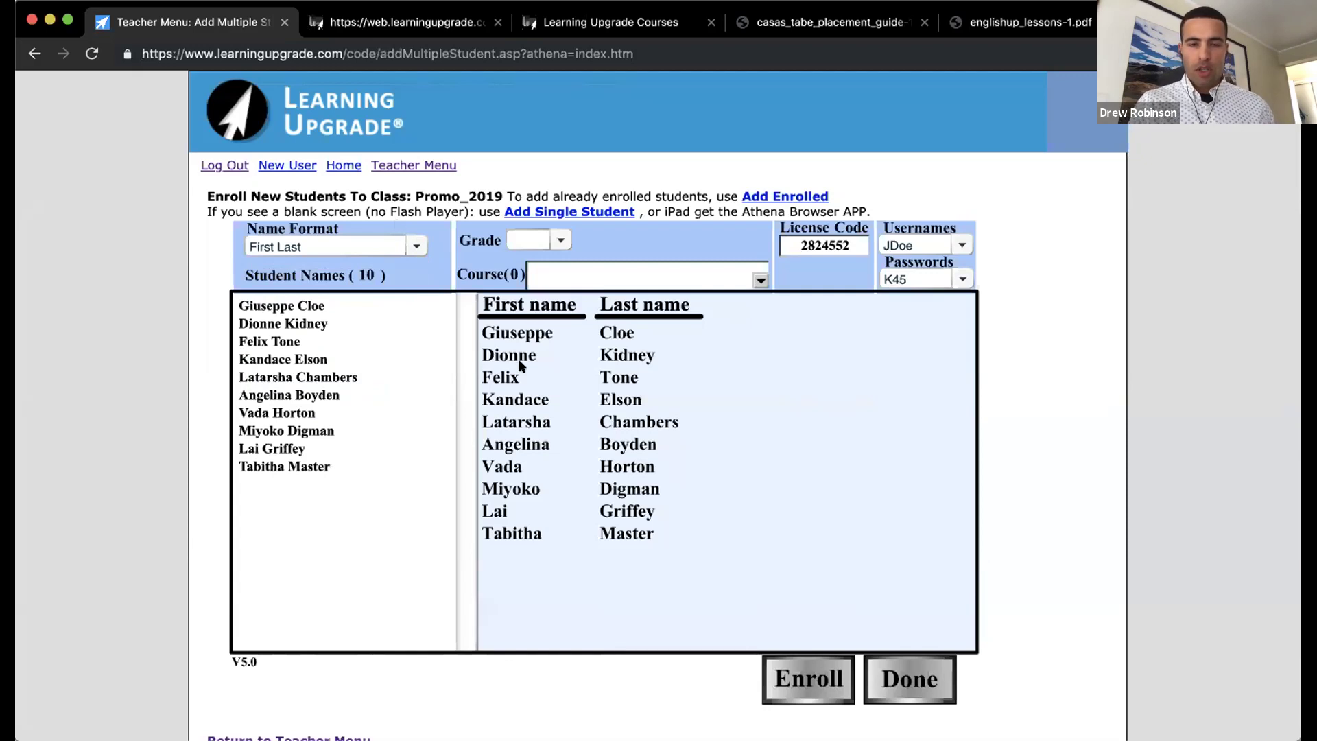
# Step: Set the new students' grade to Adult
pyautogui.click(559, 239)
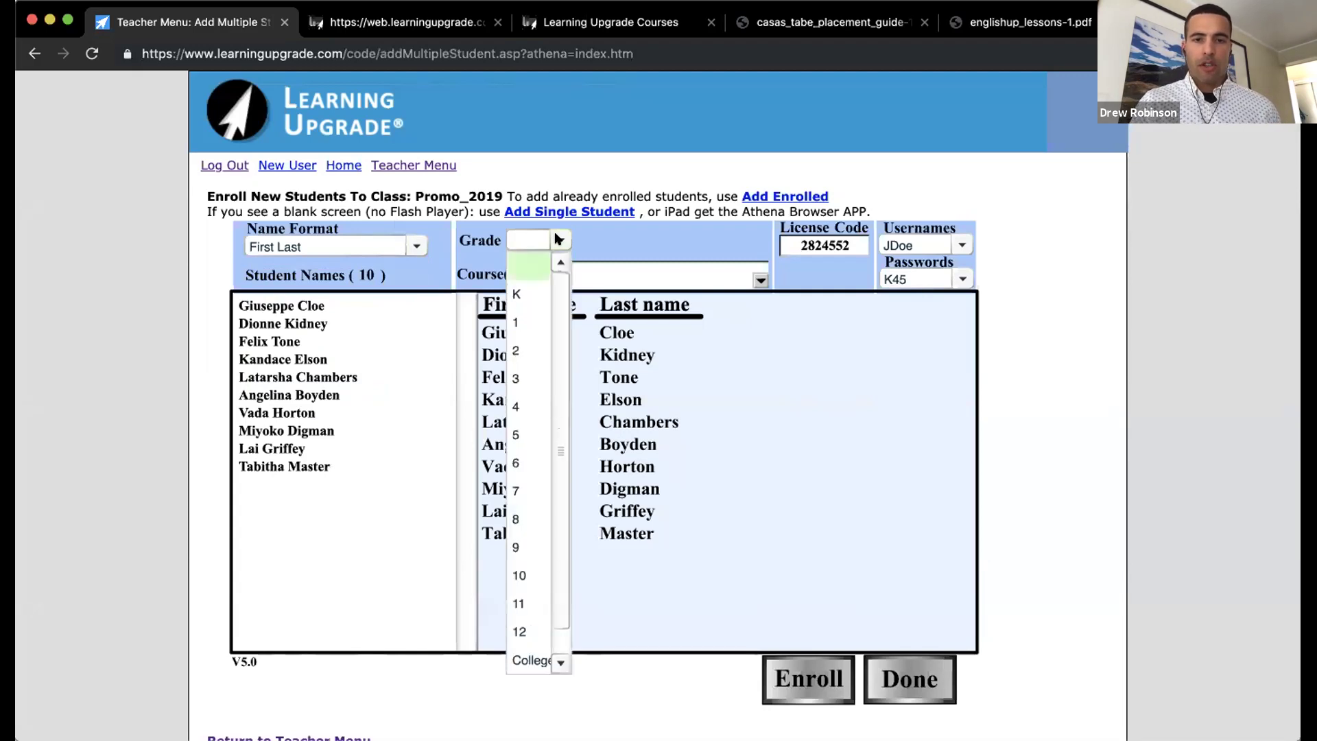
pyautogui.scroll(-1, 545, 472)
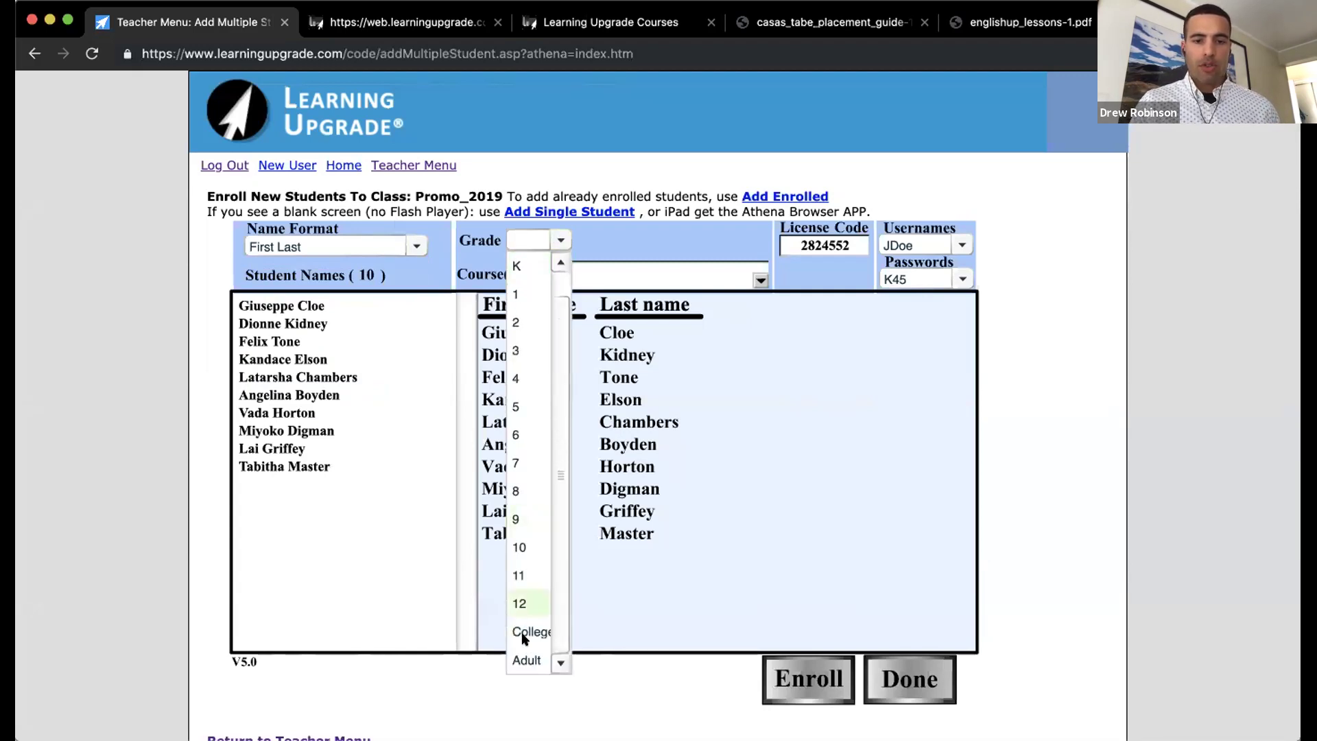
pyautogui.click(525, 658)
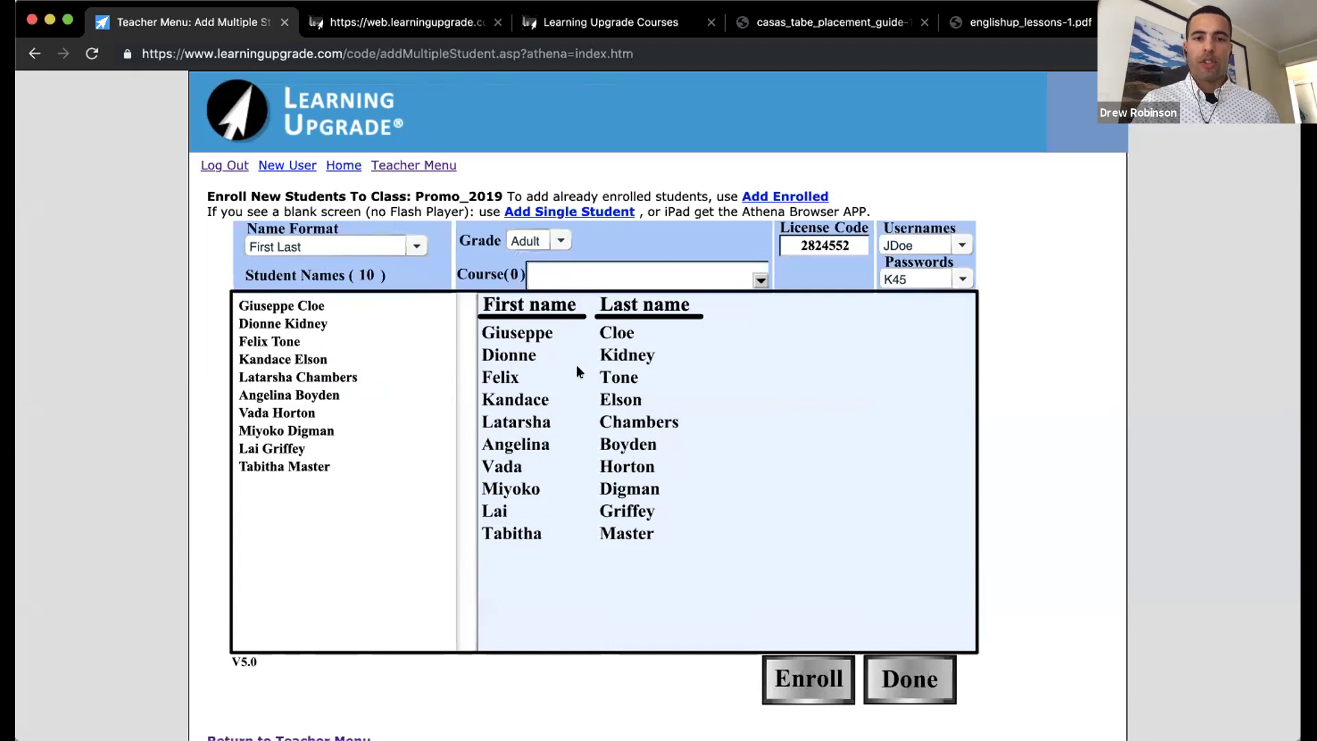
# Step: Assign the Math Place and English Place courses to the ten students
pyautogui.click(583, 281)
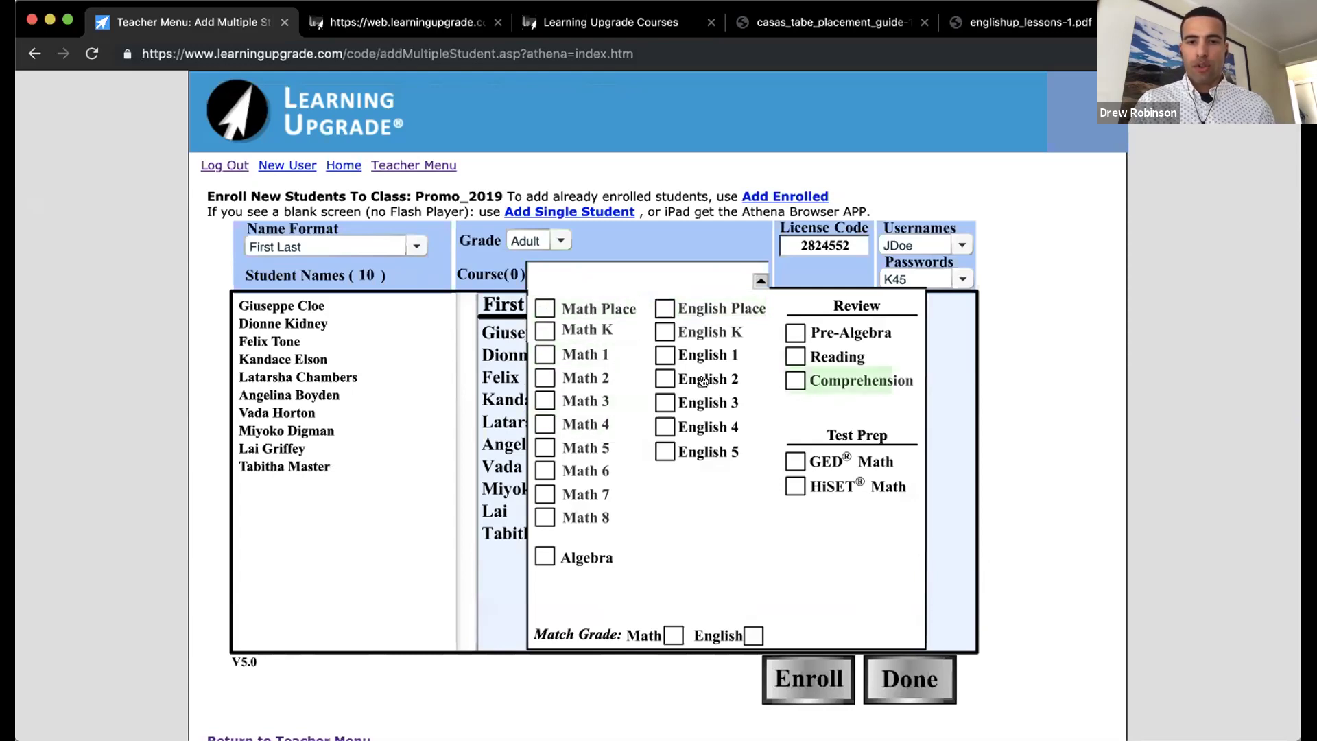
pyautogui.click(635, 306)
pyautogui.click(667, 308)
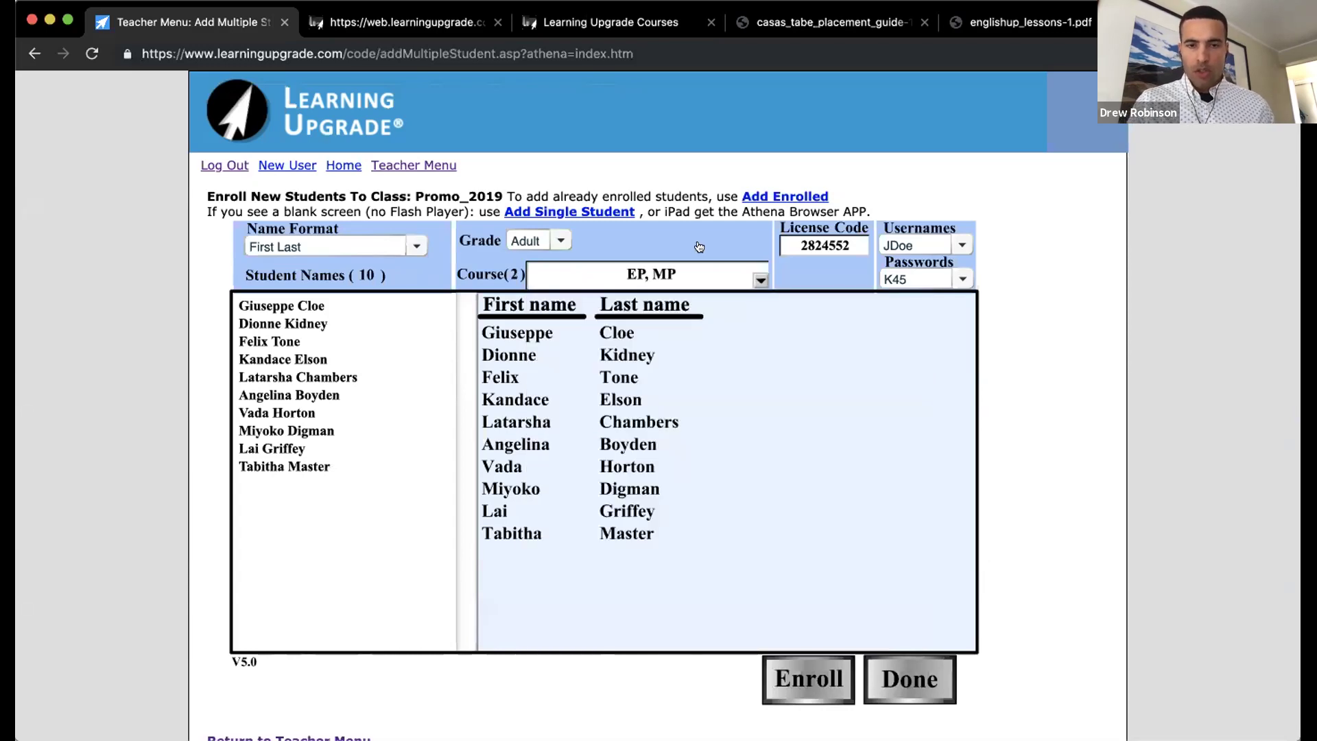
pyautogui.moveTo(660, 274)
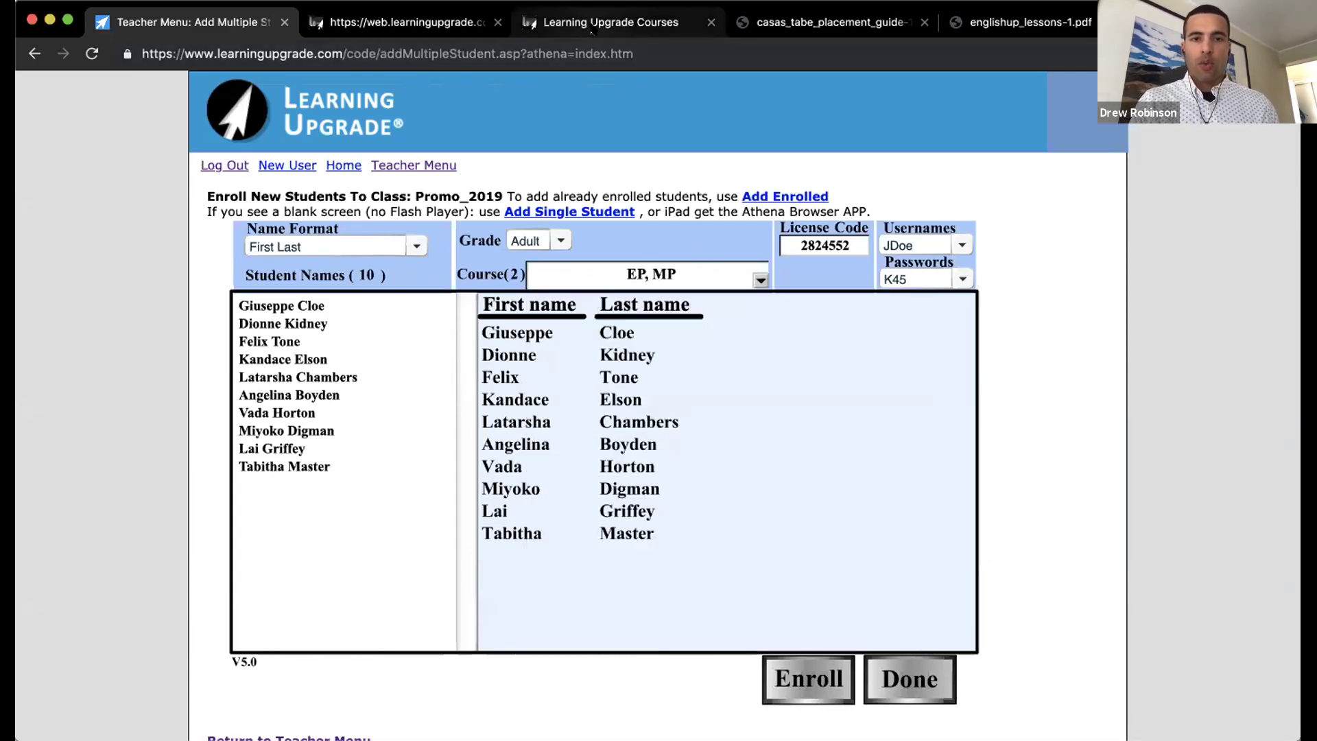
pyautogui.click(590, 25)
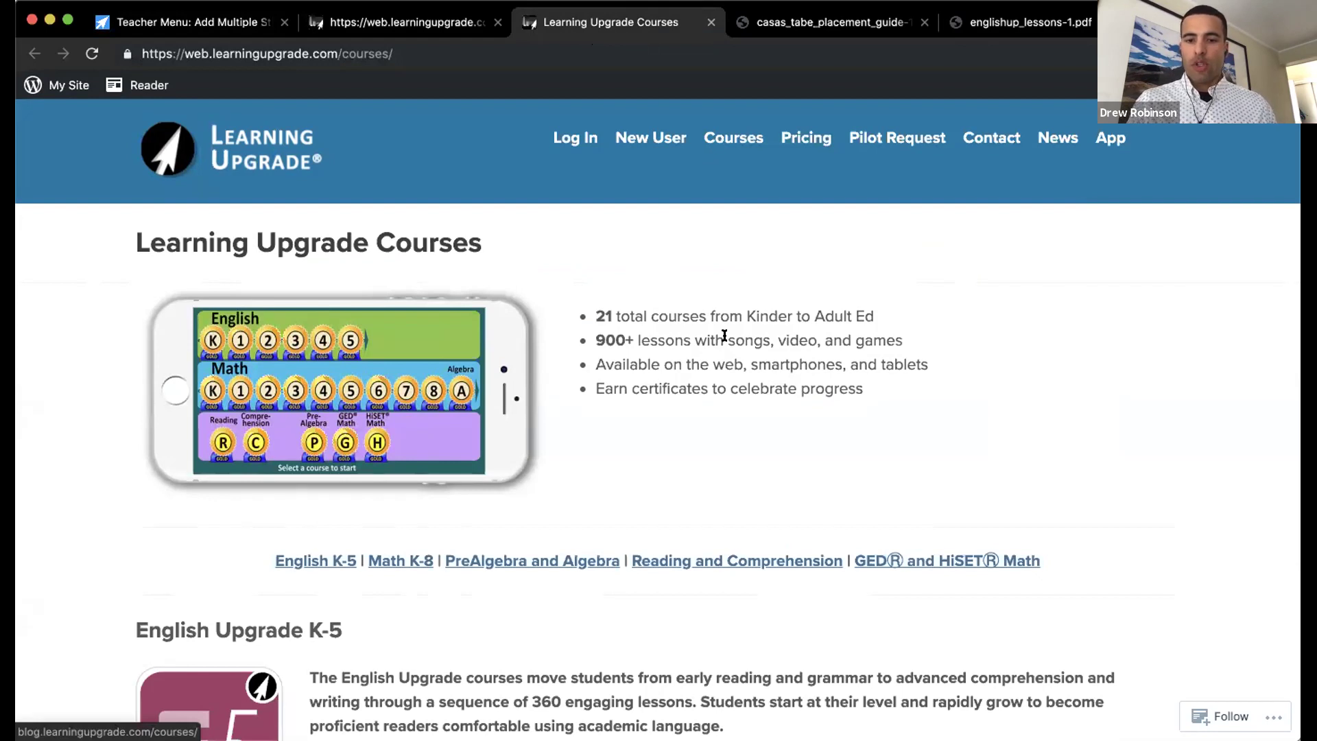
# Step: Open the casas_tabe_placement_guide PDF mapping CASAS and TABE scores to courses
pyautogui.scroll(-8, 723, 336)
pyautogui.scroll(-4, 724, 336)
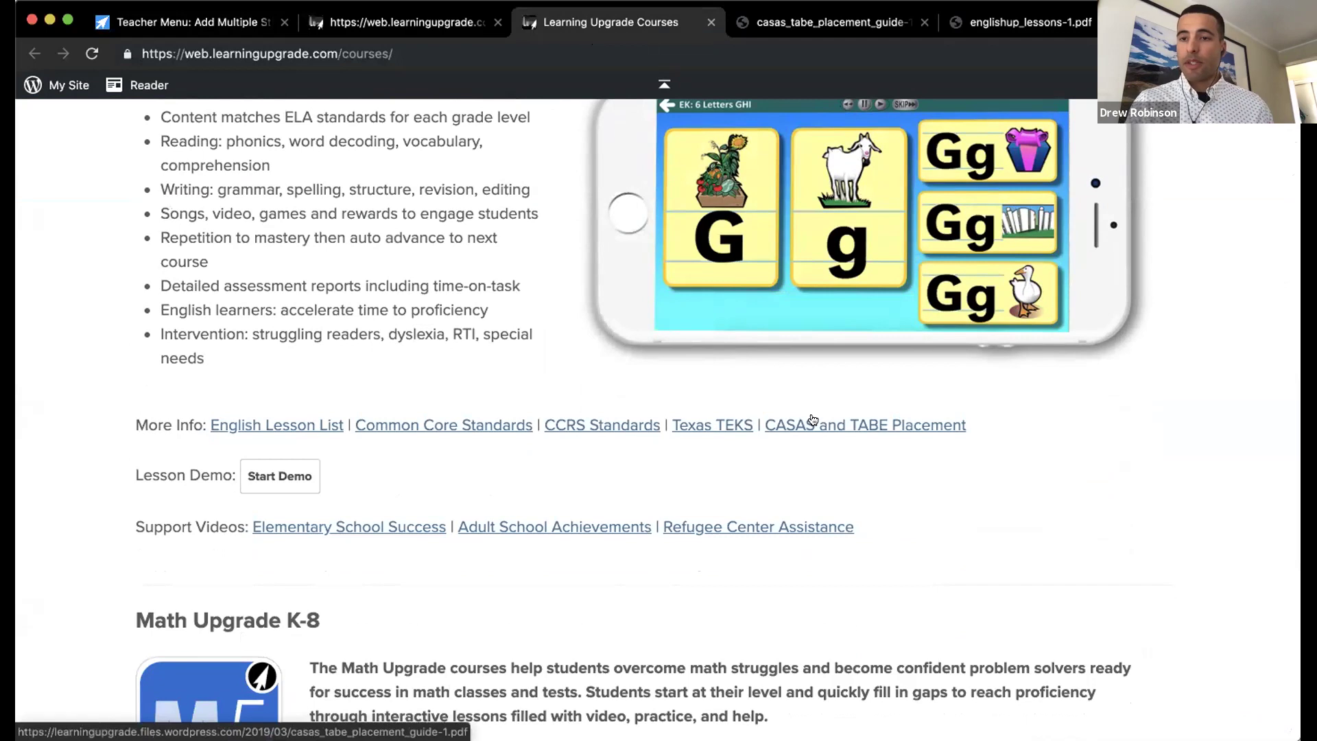
pyautogui.click(813, 29)
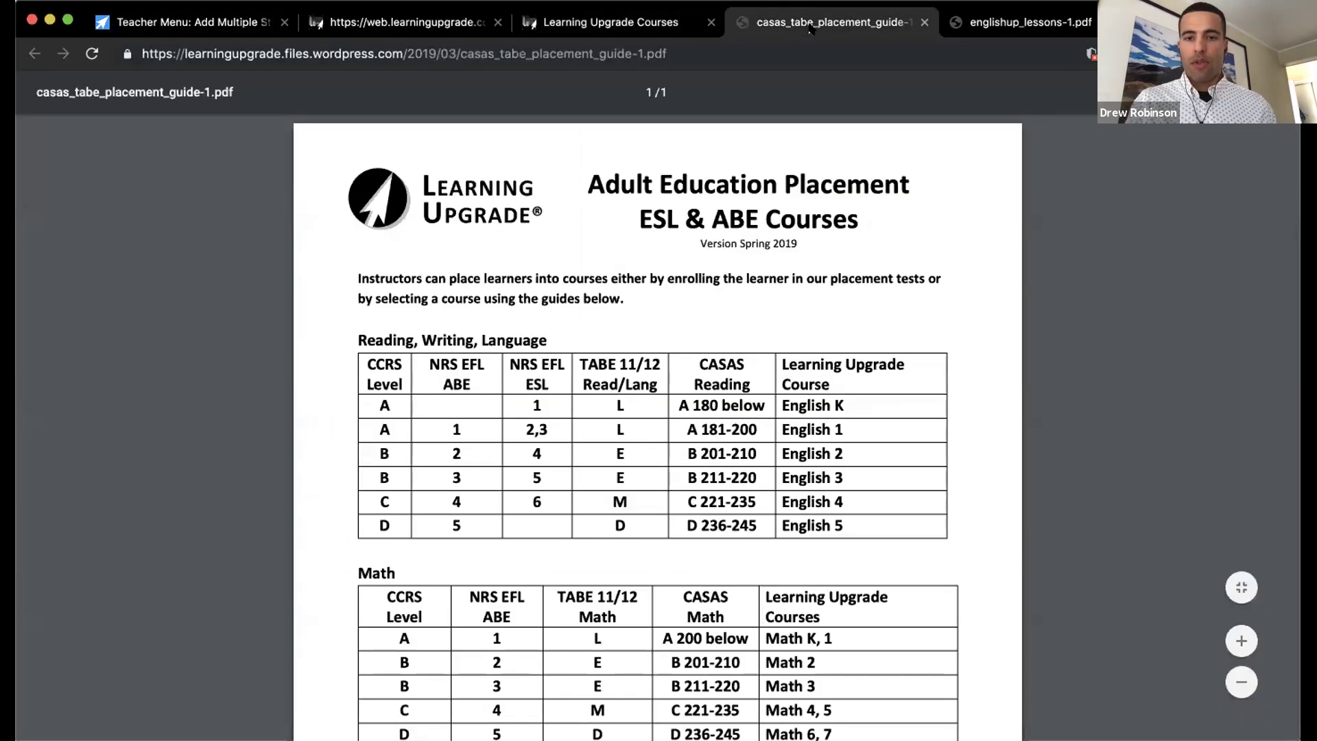
pyautogui.scroll(-1, 787, 264)
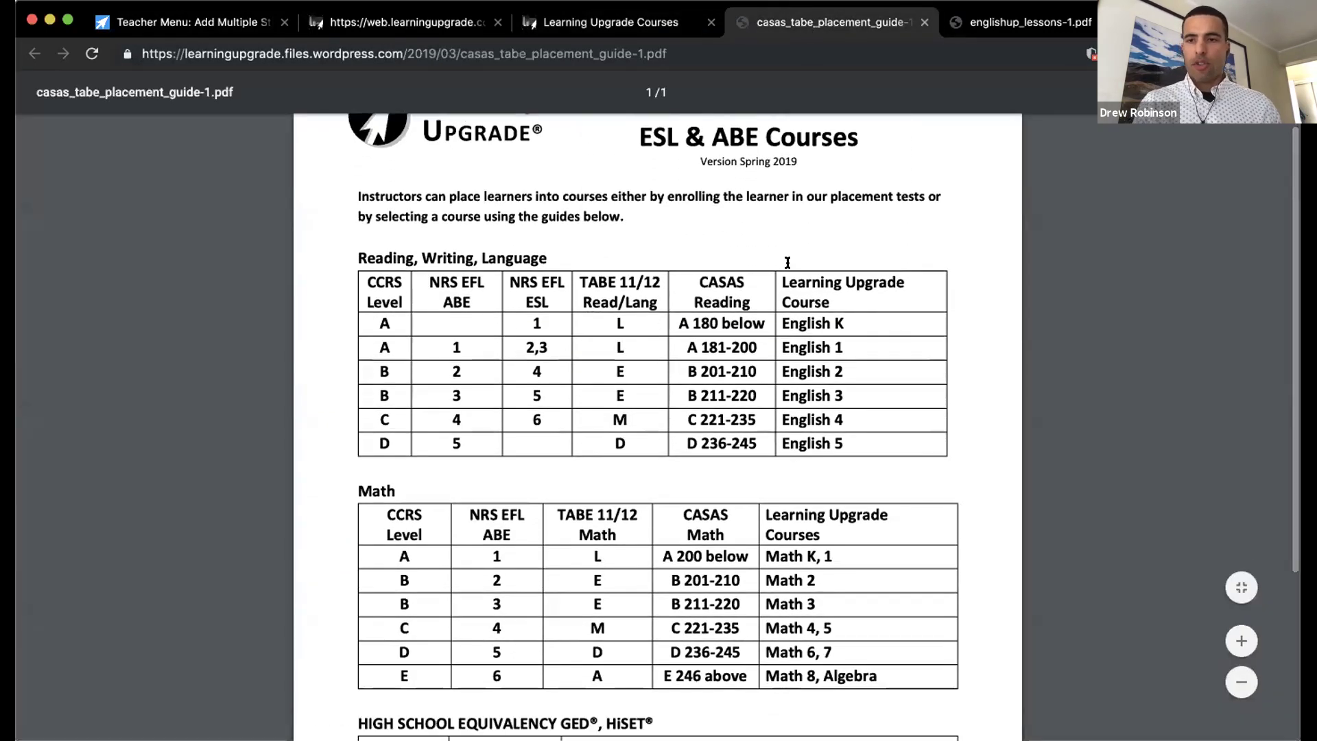
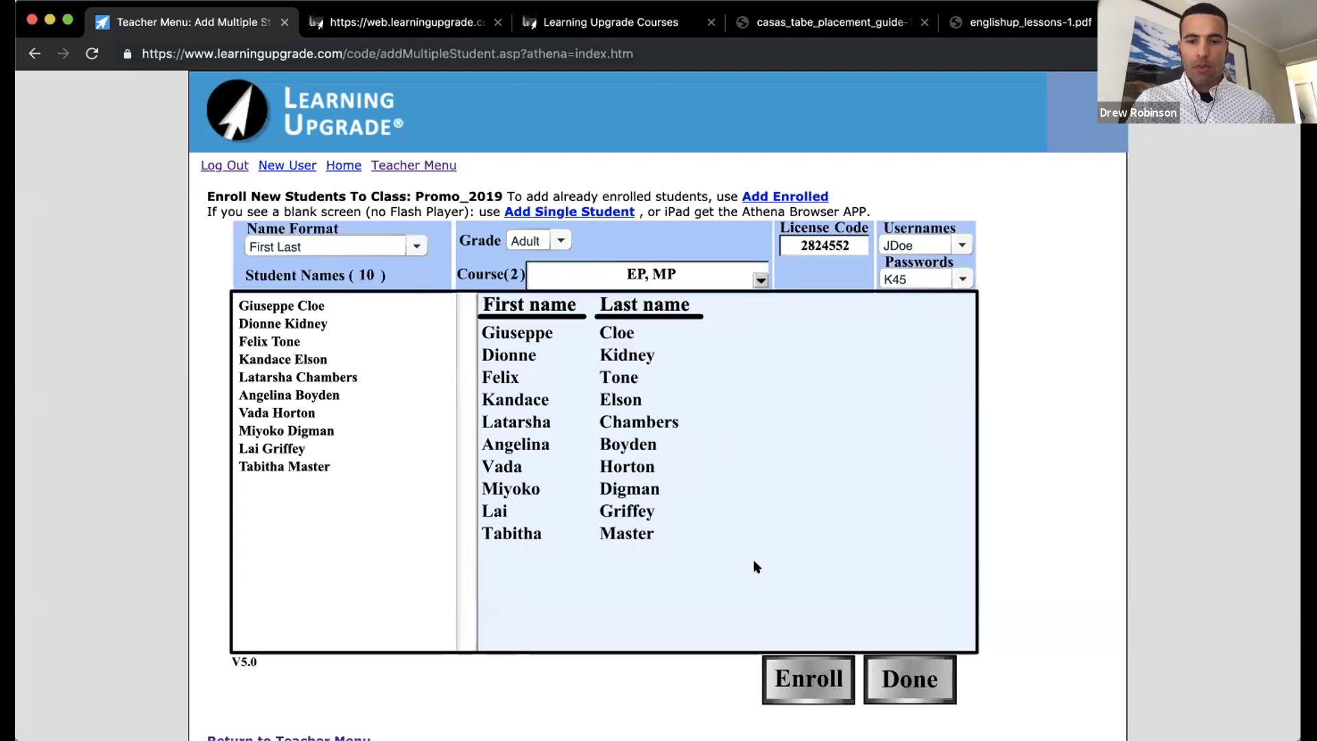
# Step: Enroll the ten students in Promo_2019 and check the roster lists them with EP:1 and MP:1
pyautogui.click(800, 669)
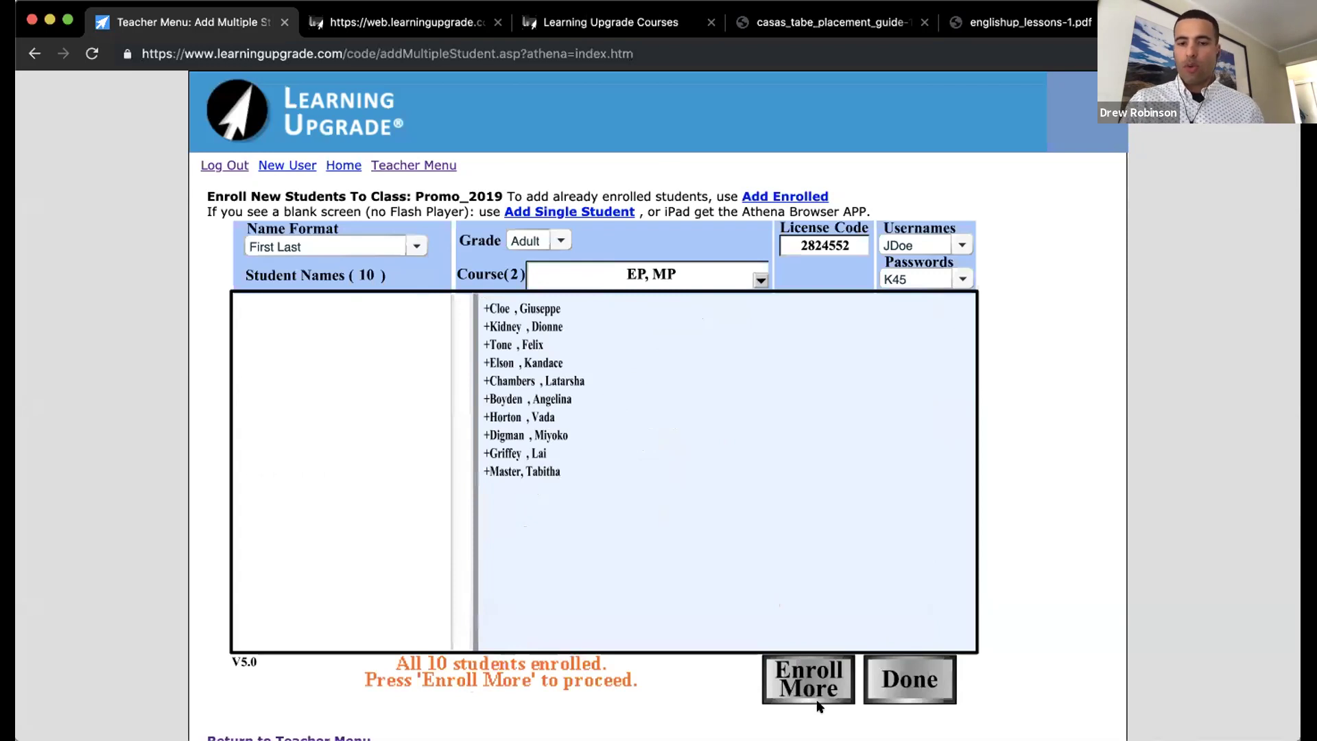
pyautogui.click(901, 675)
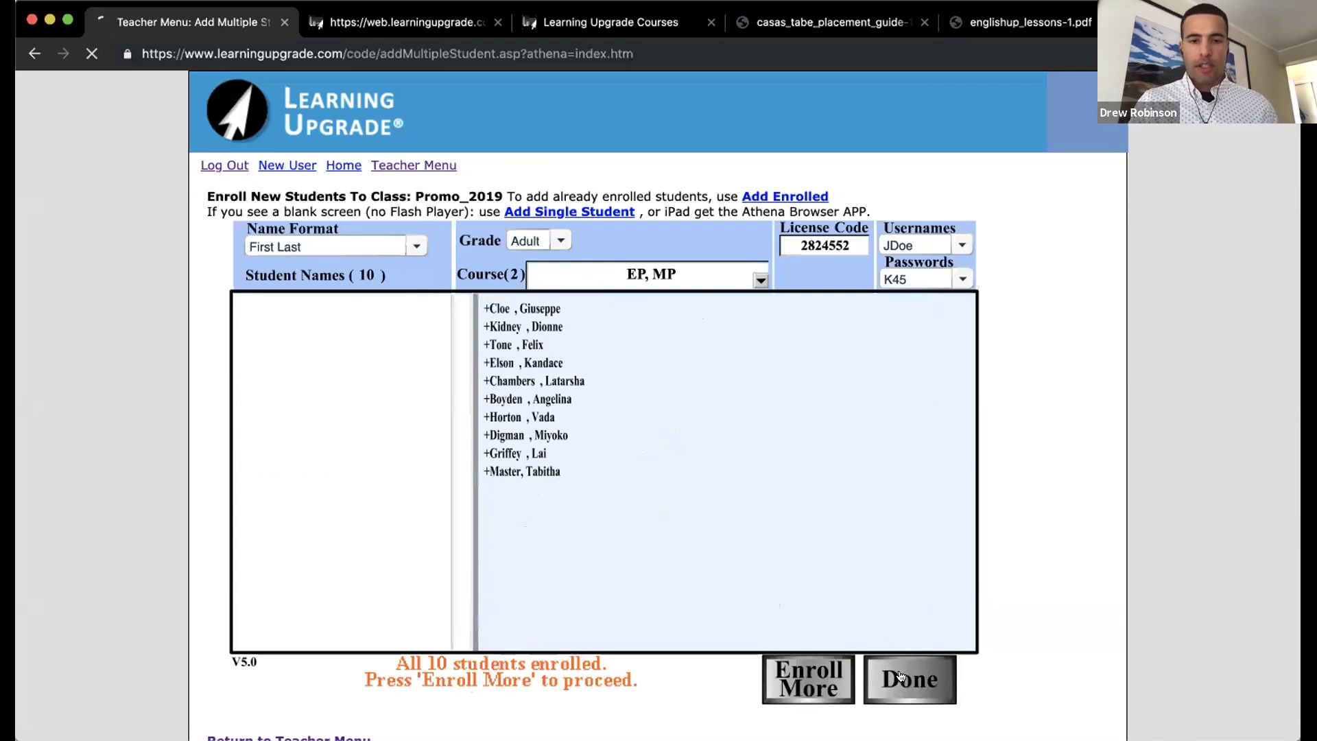
pyautogui.scroll(-10, 708, 559)
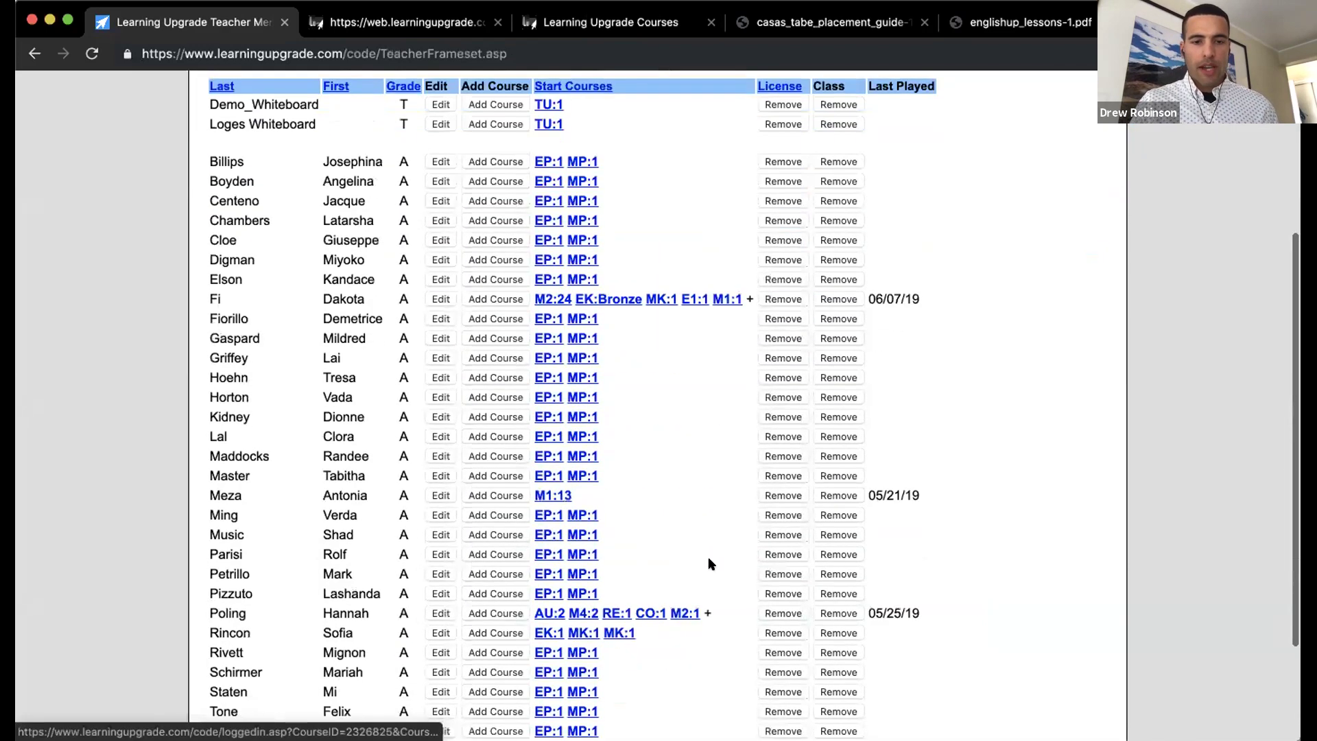
pyautogui.scroll(8, 708, 559)
pyautogui.scroll(1, 709, 562)
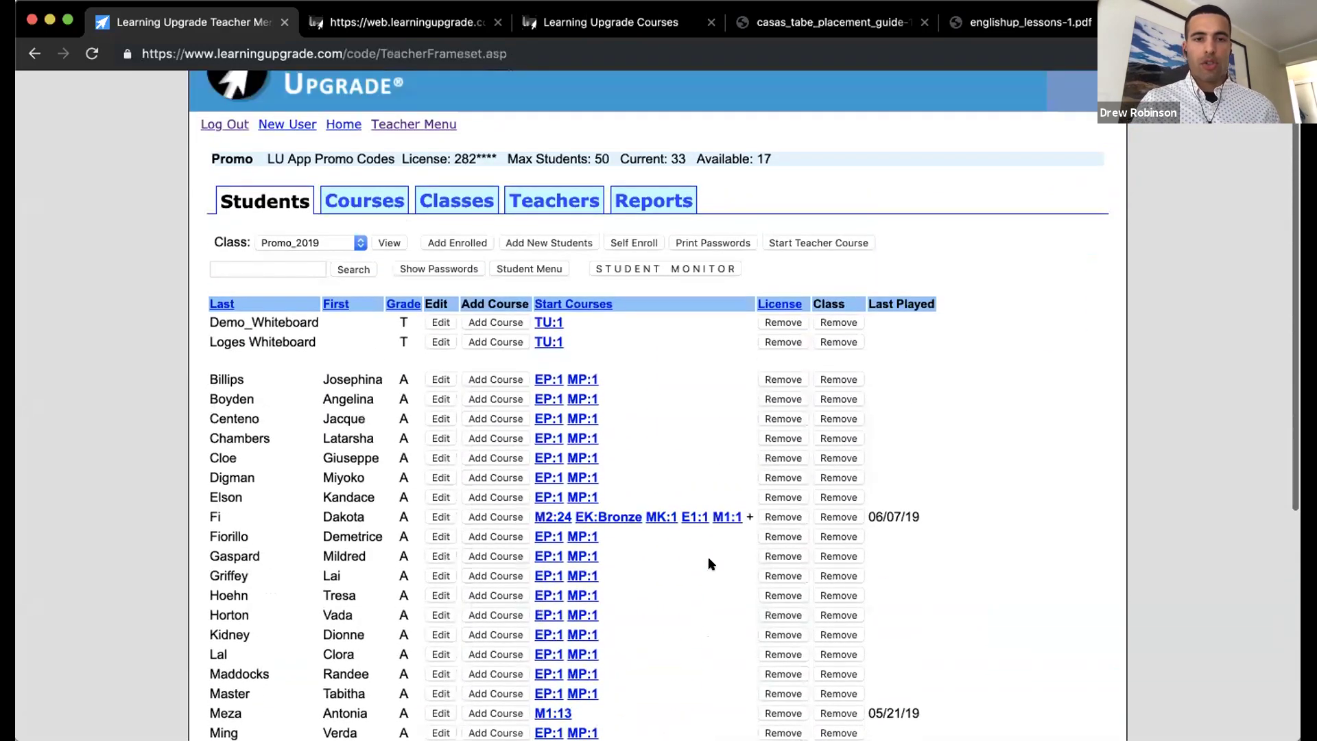
pyautogui.scroll(1, 686, 411)
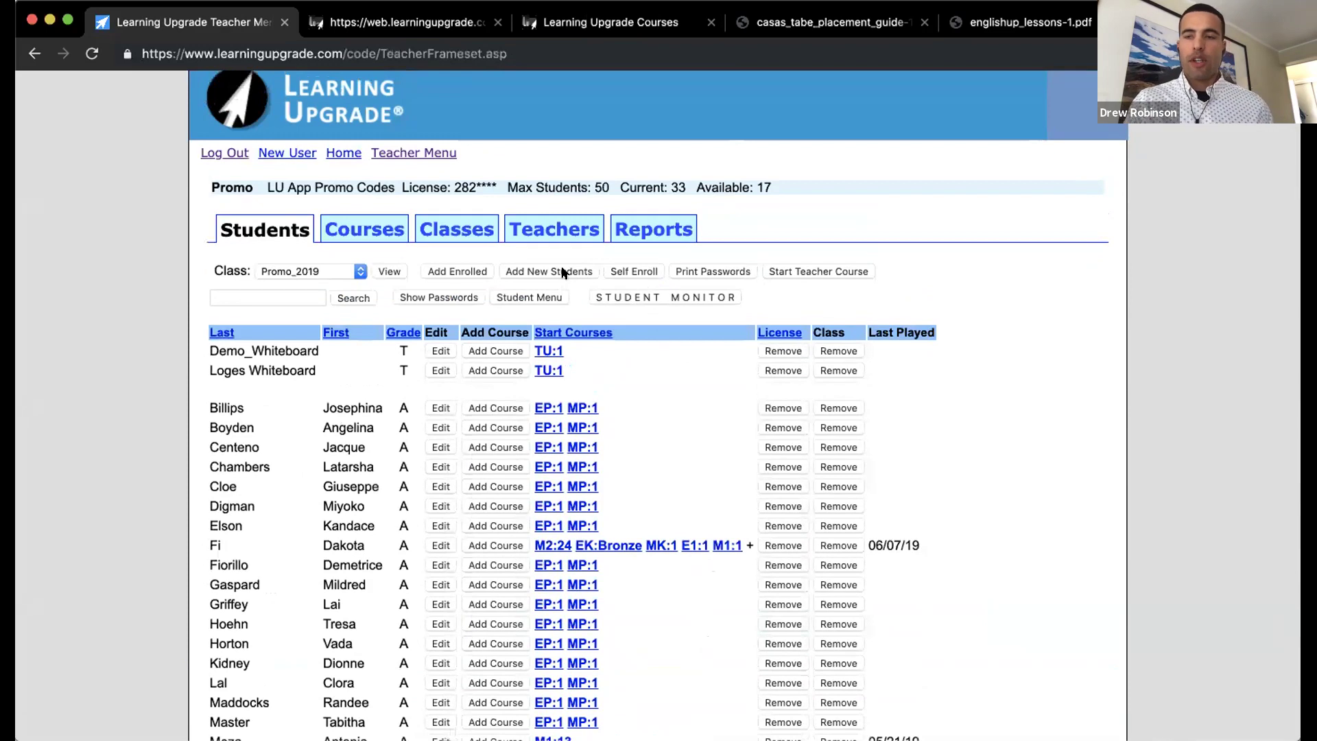
# Step: Switch the student list to the Weekends class and its five students
pyautogui.click(352, 273)
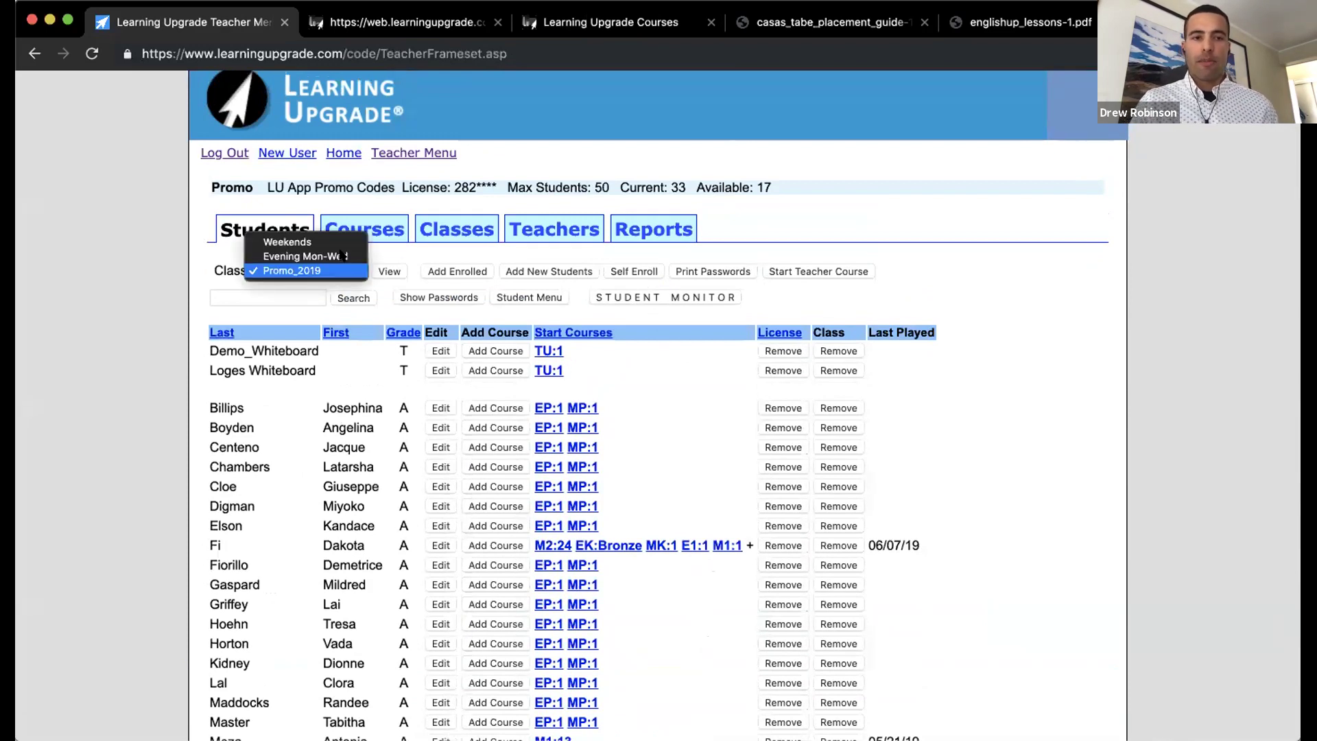
pyautogui.click(295, 242)
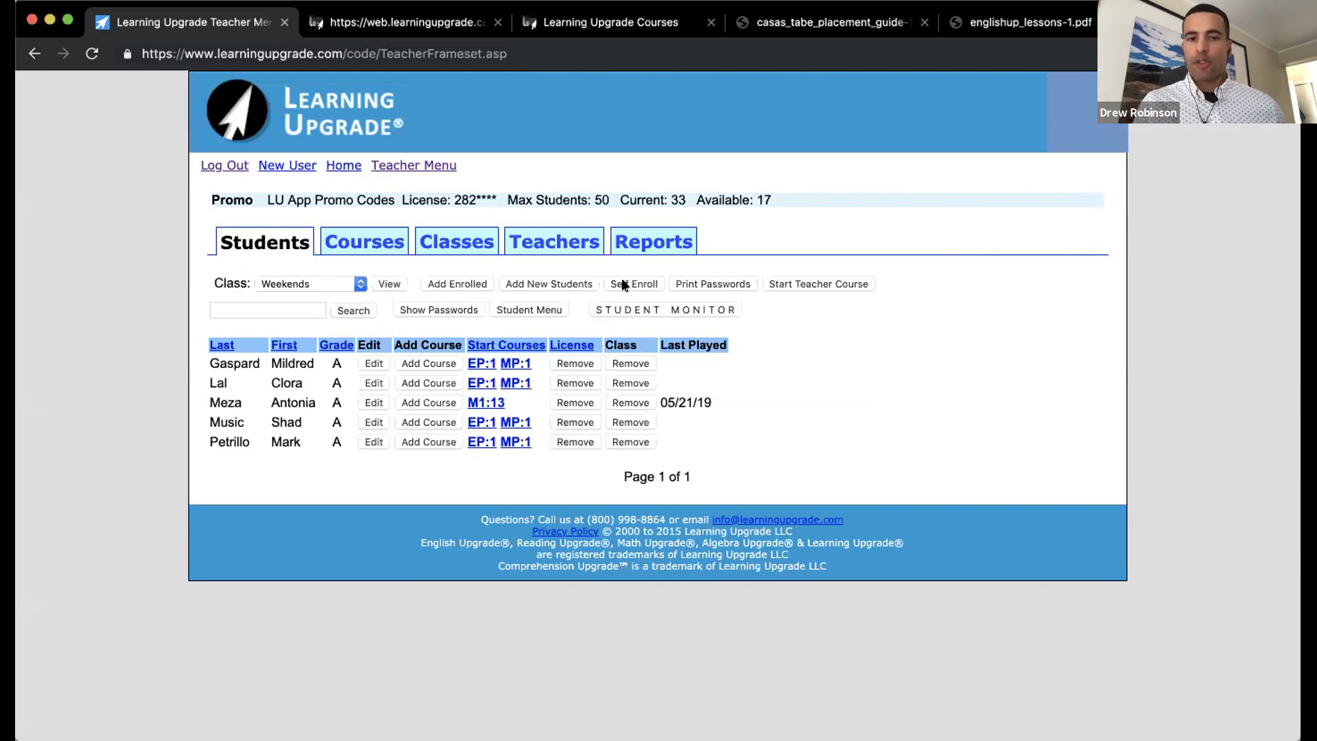
# Step: Open the Add Enrolled page for Weekends and browse the Search Students list
pyautogui.click(449, 283)
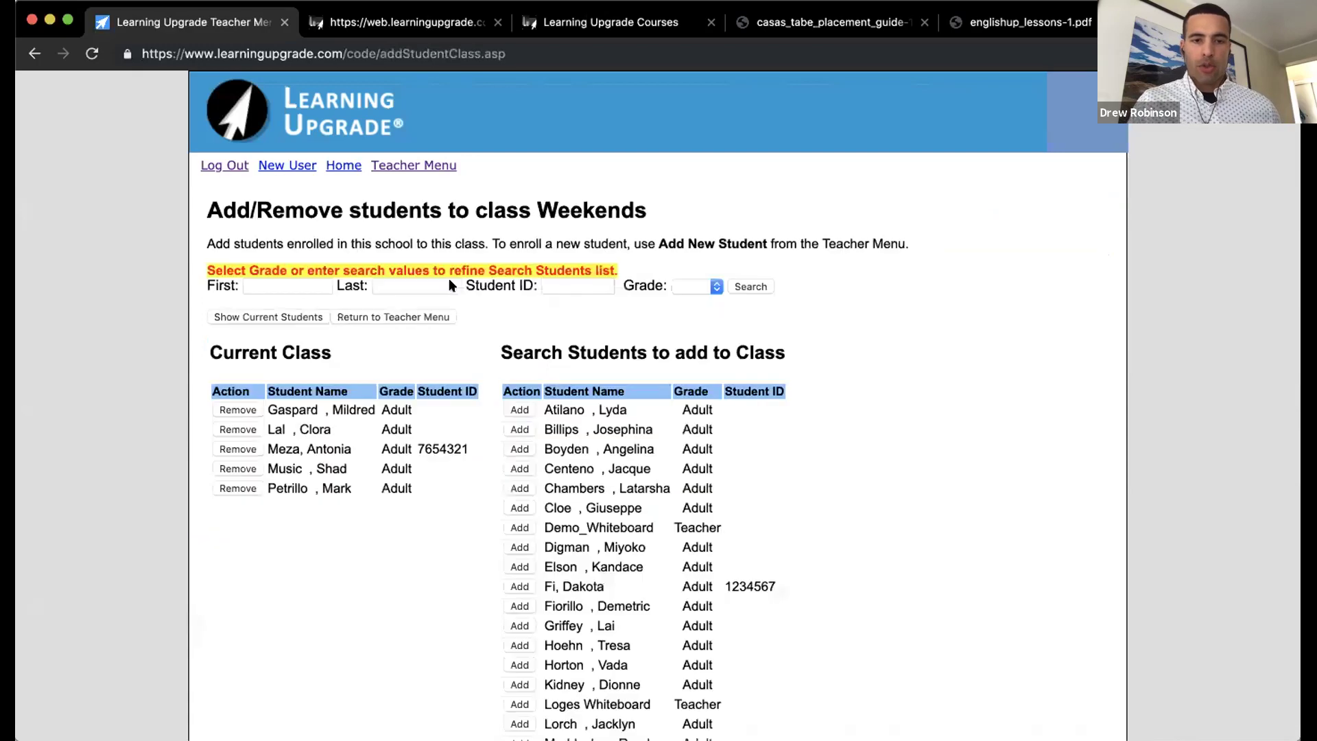
pyautogui.scroll(-2, 482, 379)
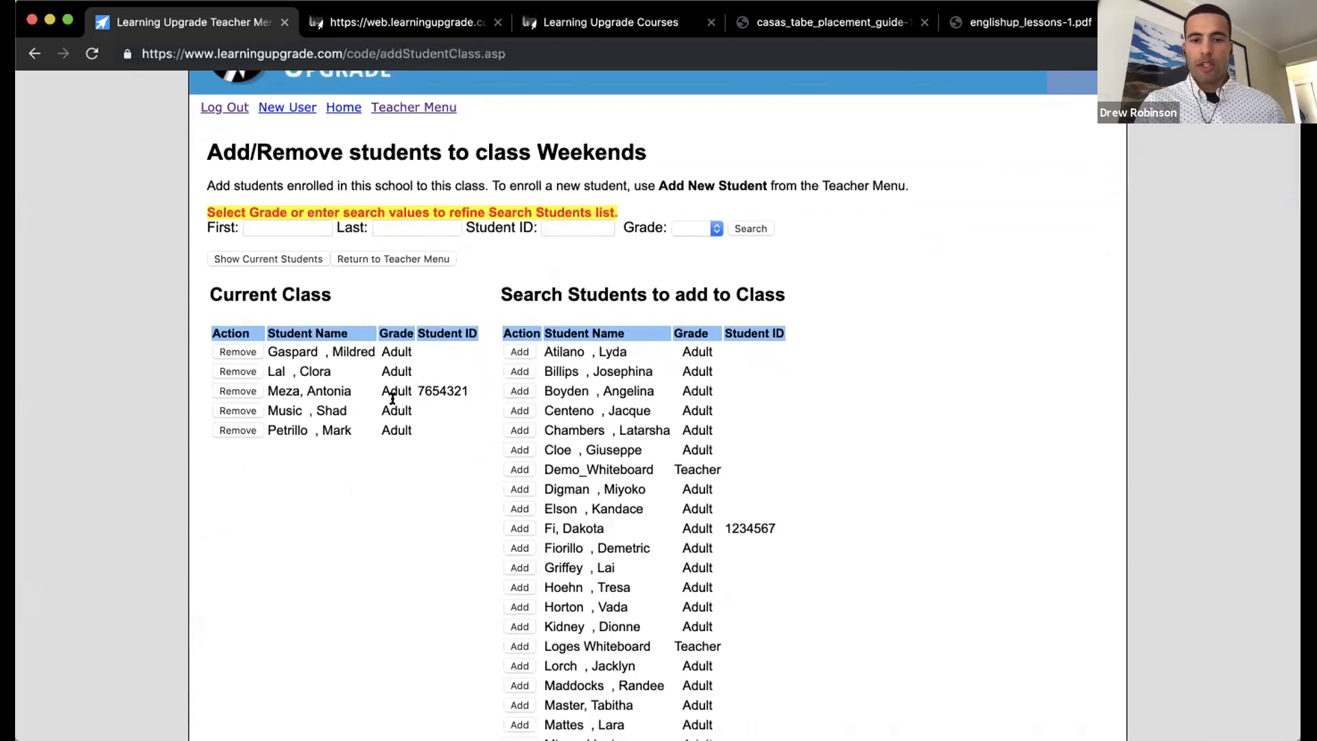
pyautogui.scroll(-1, 576, 400)
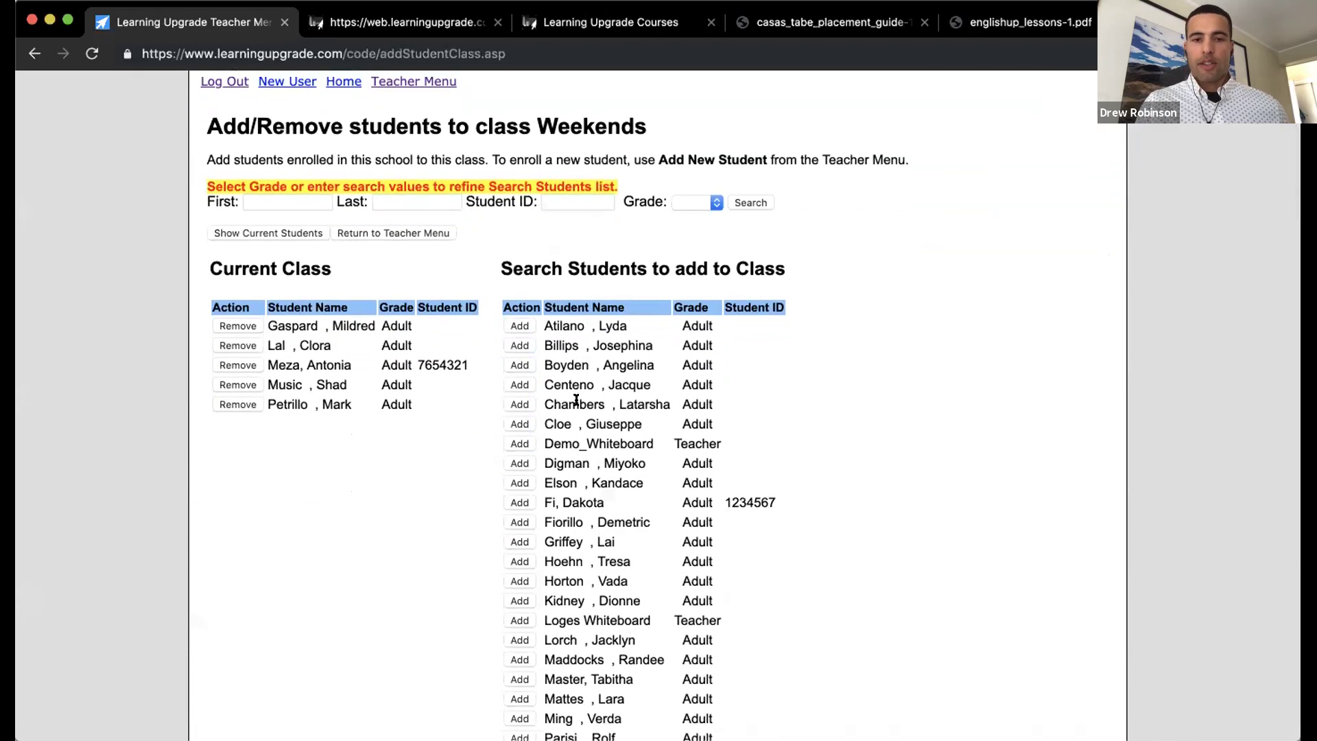
pyautogui.scroll(-3, 576, 400)
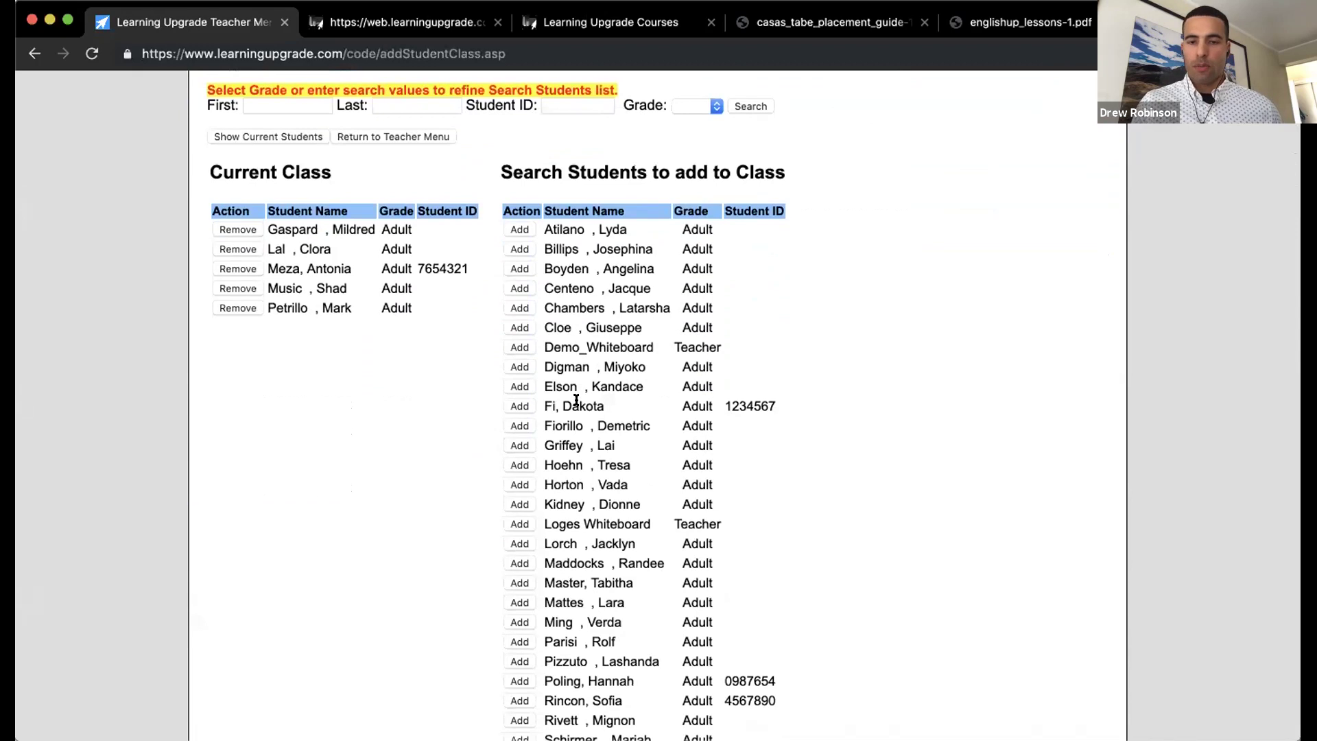
pyautogui.scroll(-6, 577, 400)
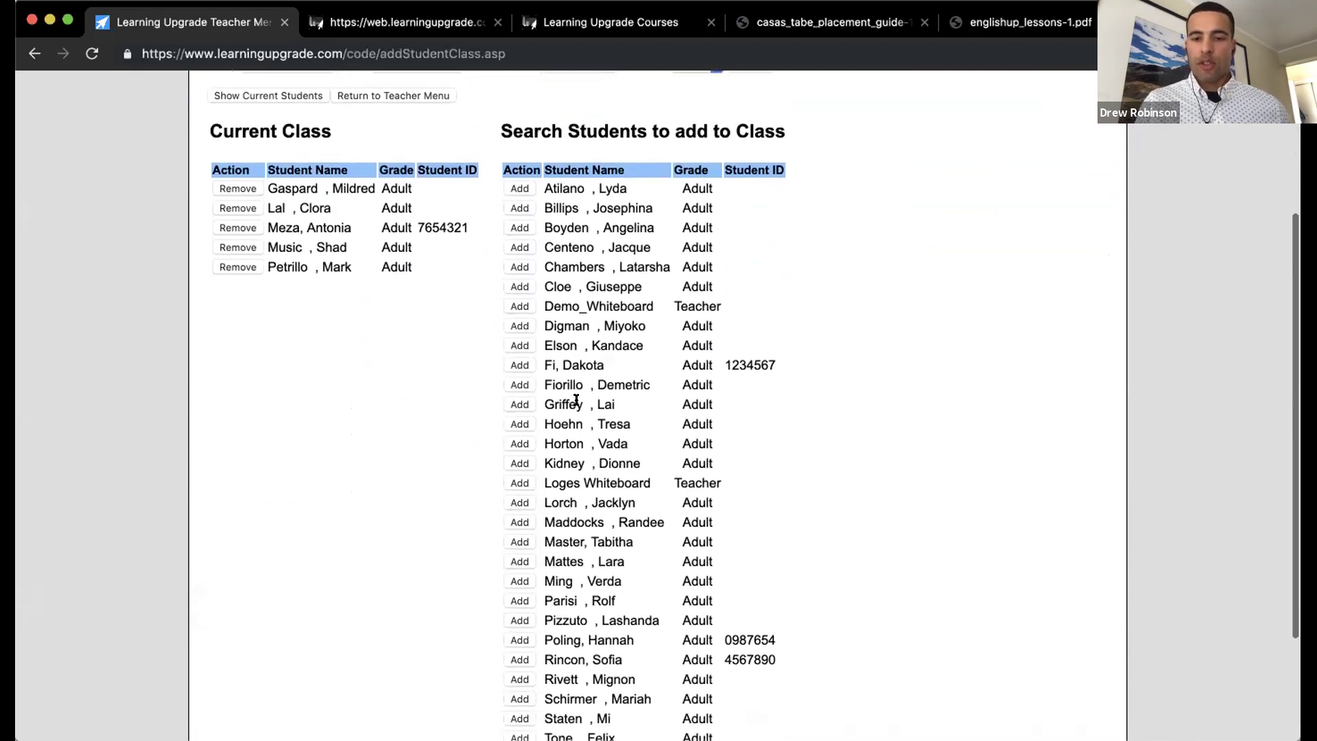
pyautogui.scroll(11, 577, 400)
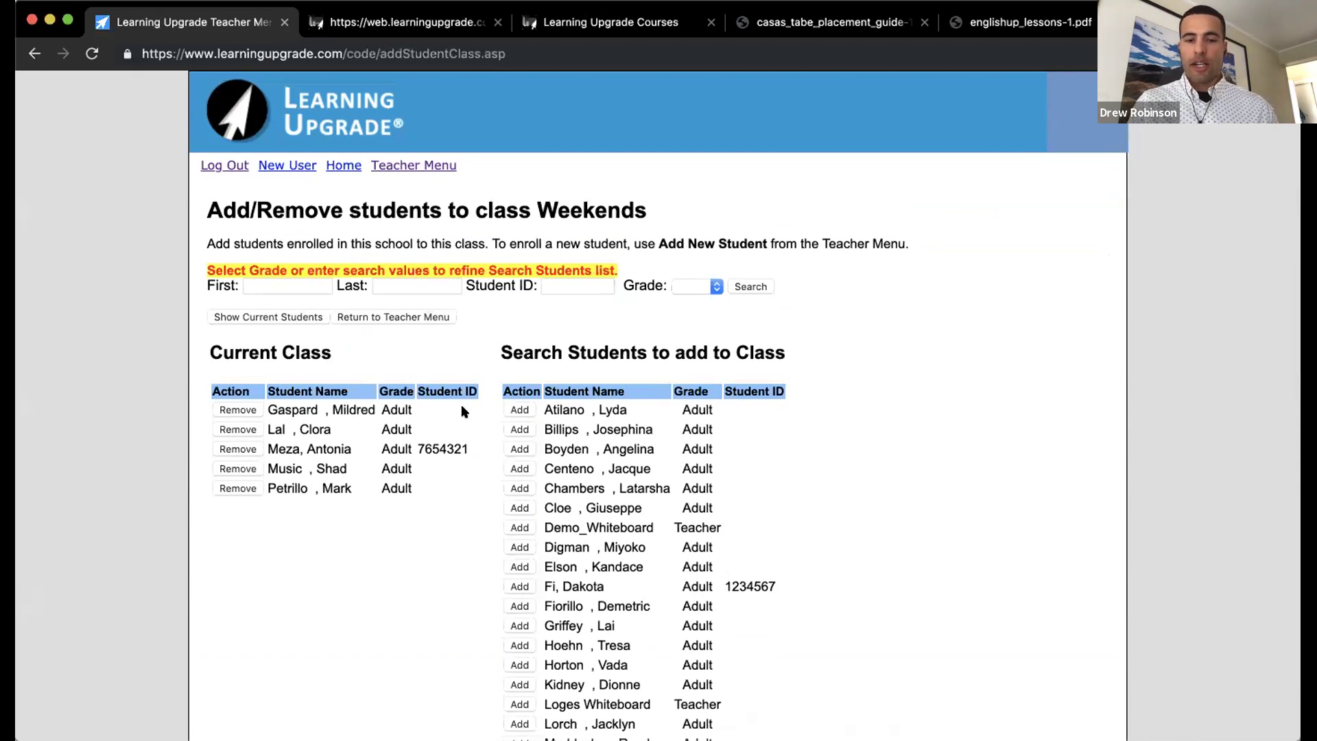
pyautogui.scroll(-3, 588, 473)
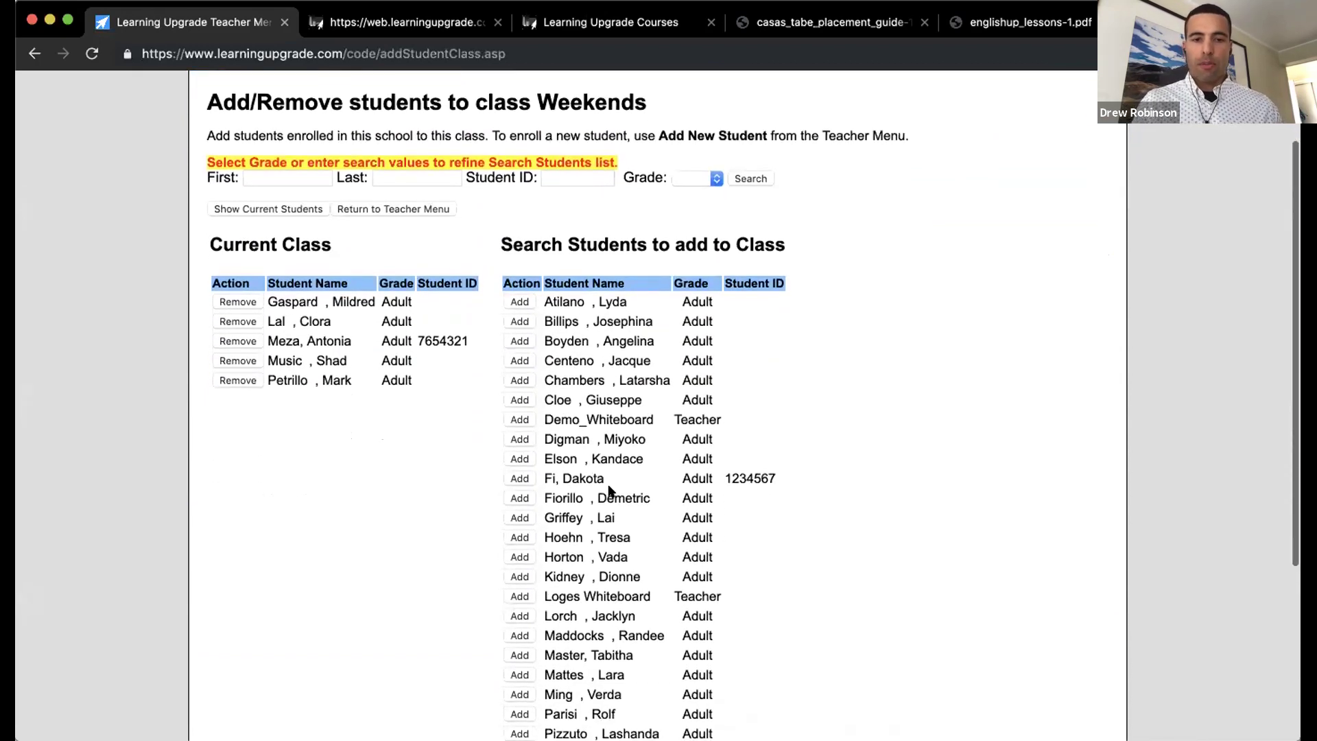
pyautogui.scroll(-1, 583, 402)
# Step: Add two students and the Demo_Whiteboard teacher account to the Weekends class
pyautogui.click(527, 334)
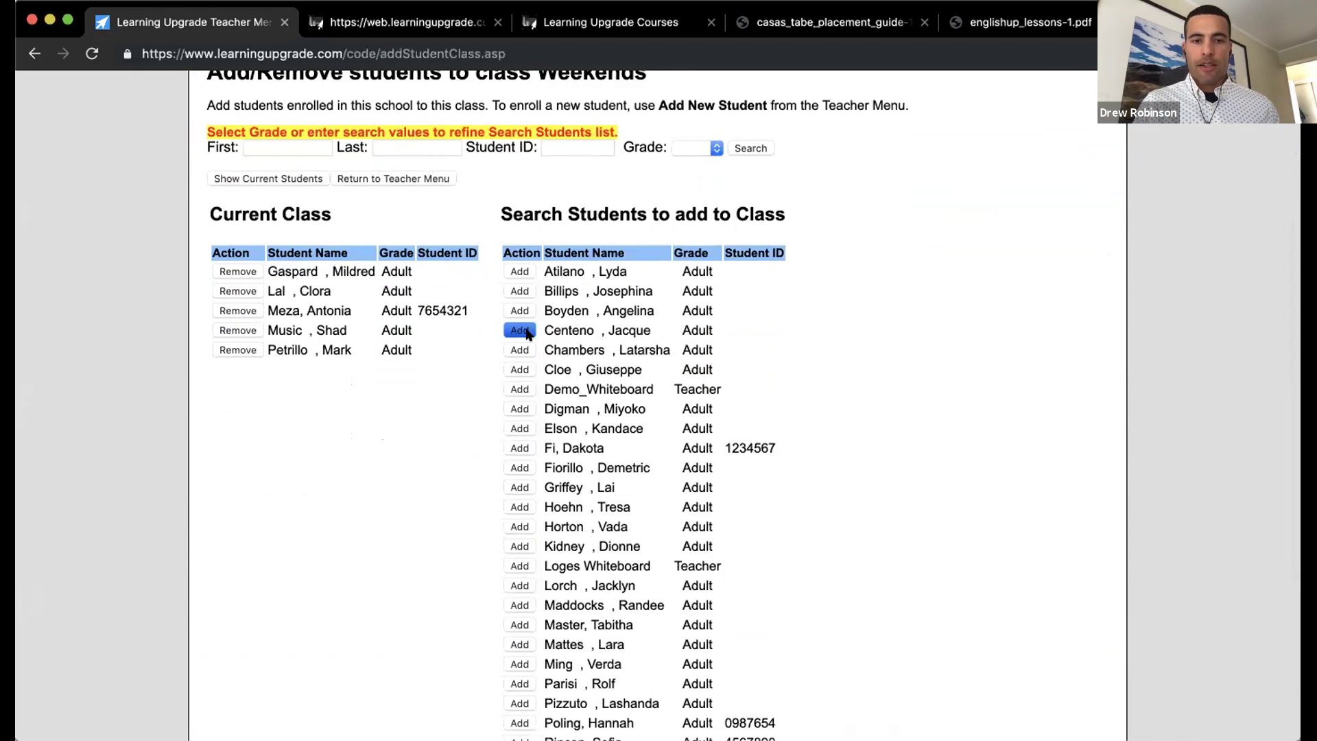
pyautogui.click(521, 448)
pyautogui.click(522, 489)
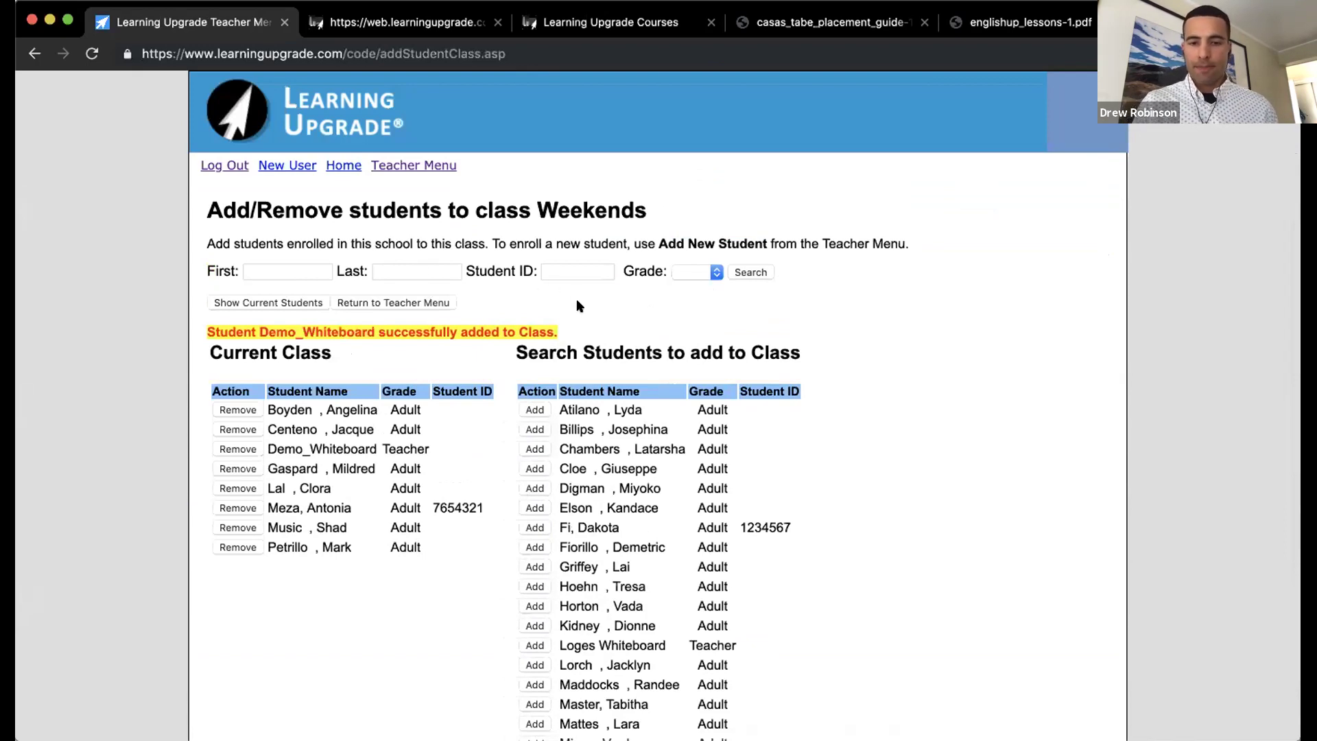
pyautogui.scroll(-5, 576, 305)
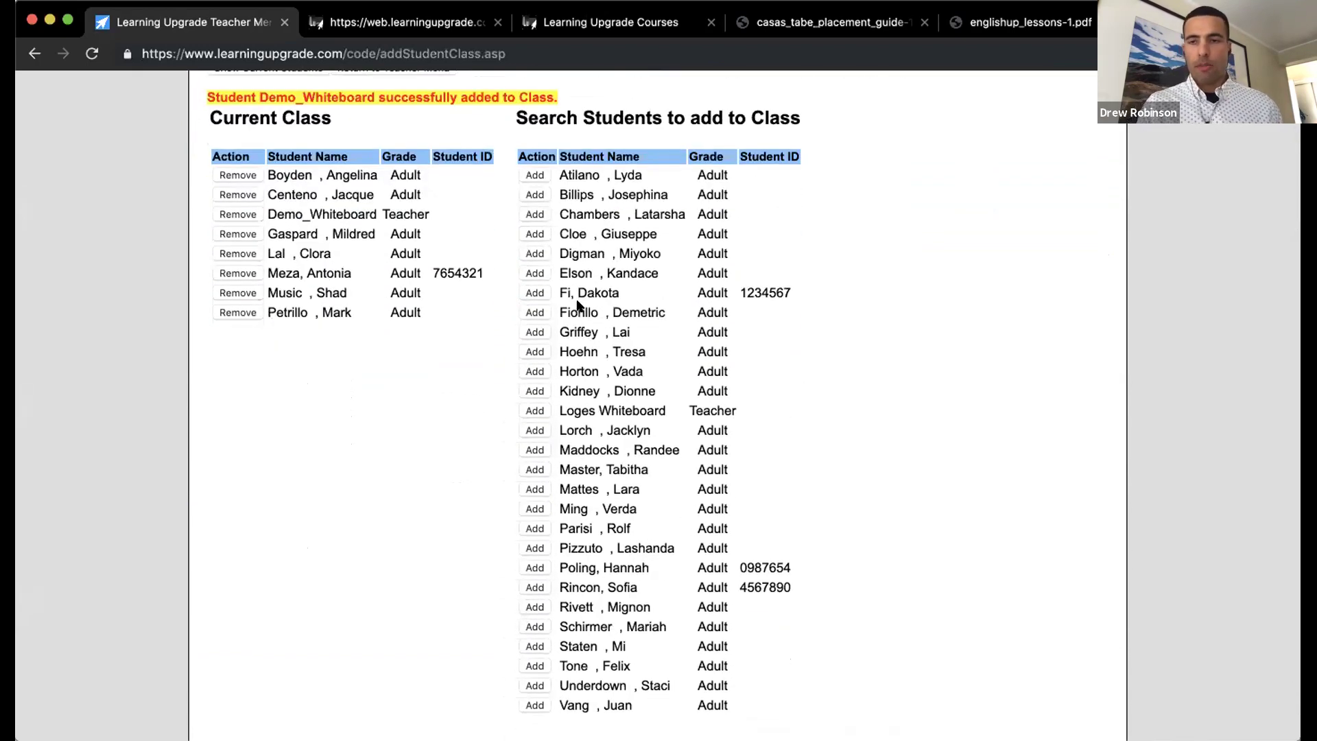
pyautogui.scroll(5, 576, 305)
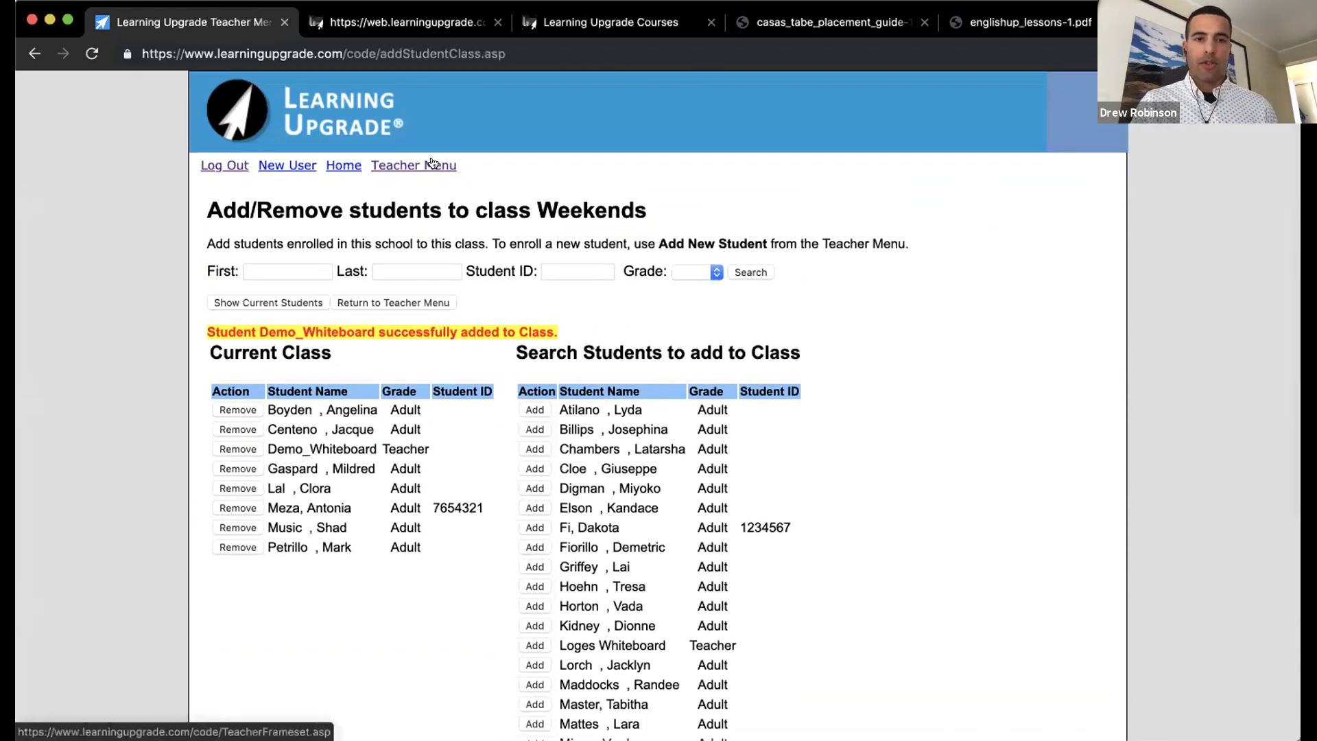
# Step: Show printable username and password login cards for the seven Weekends students
pyautogui.click(433, 167)
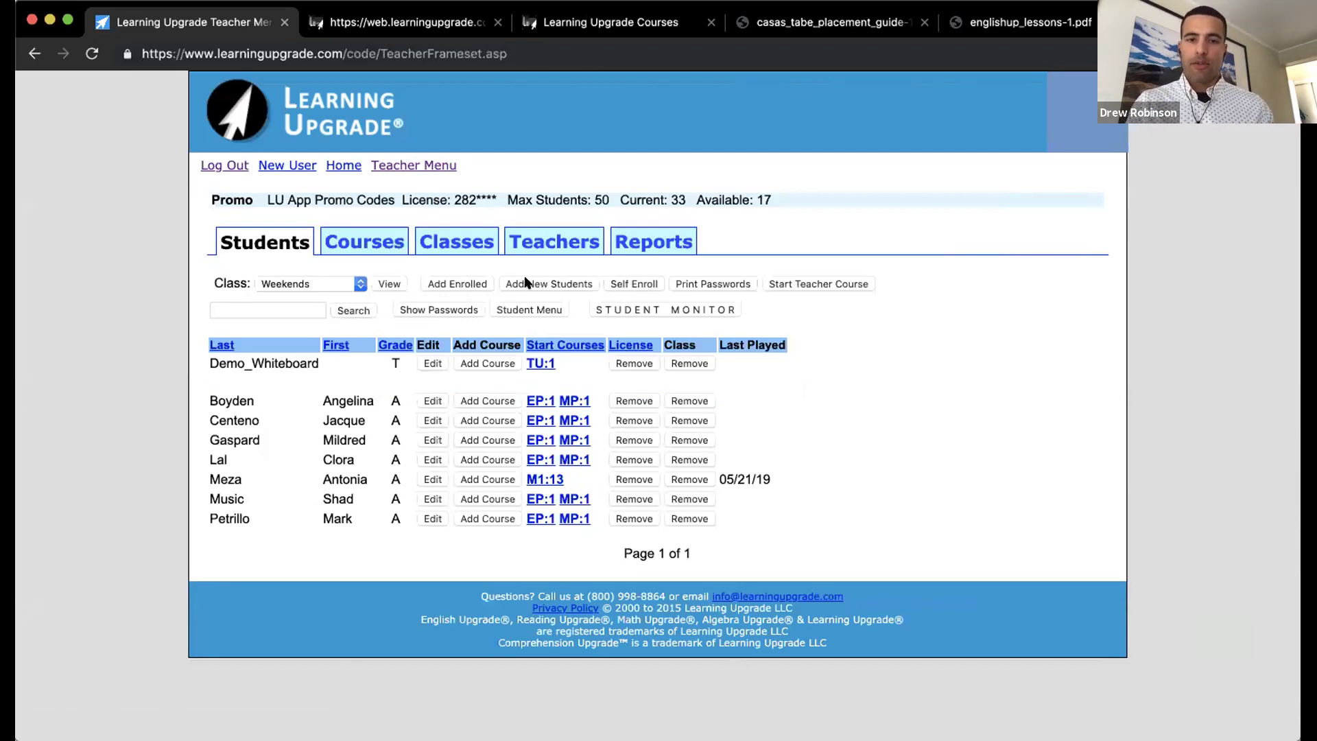
pyautogui.click(691, 281)
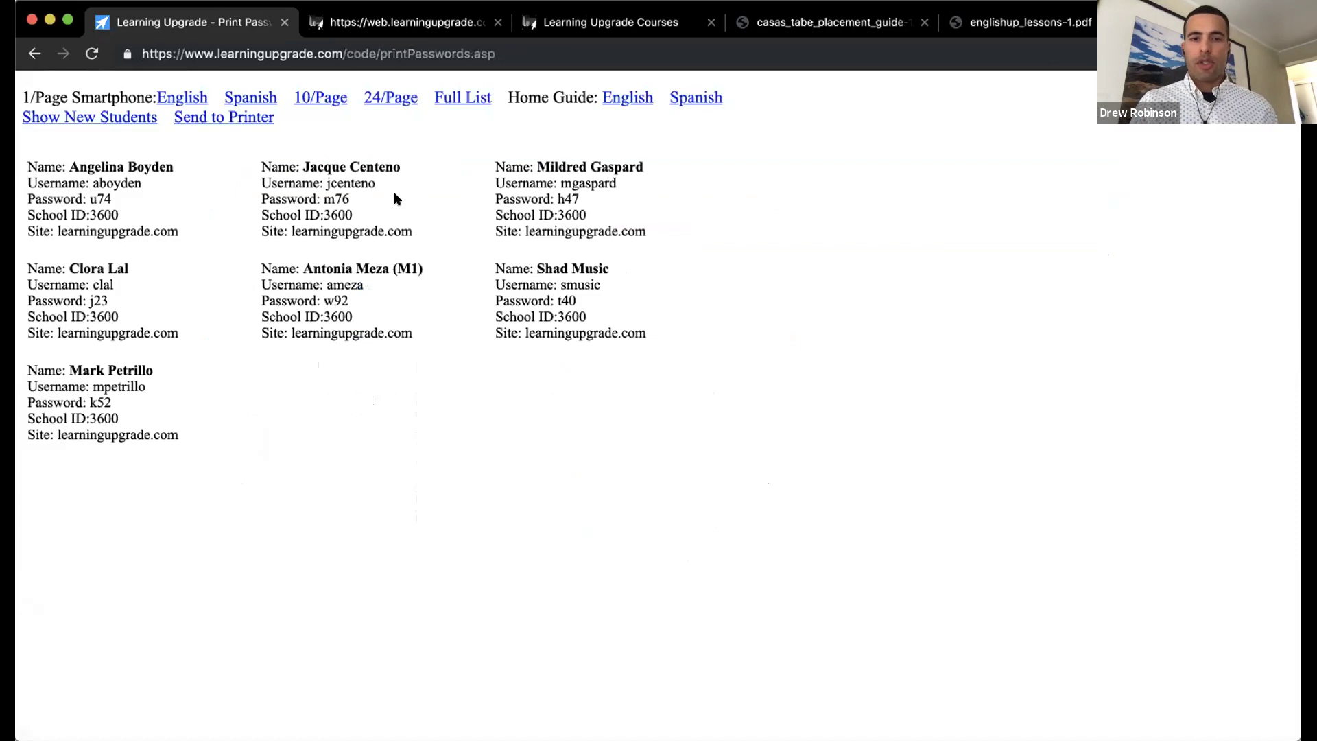
pyautogui.click(448, 103)
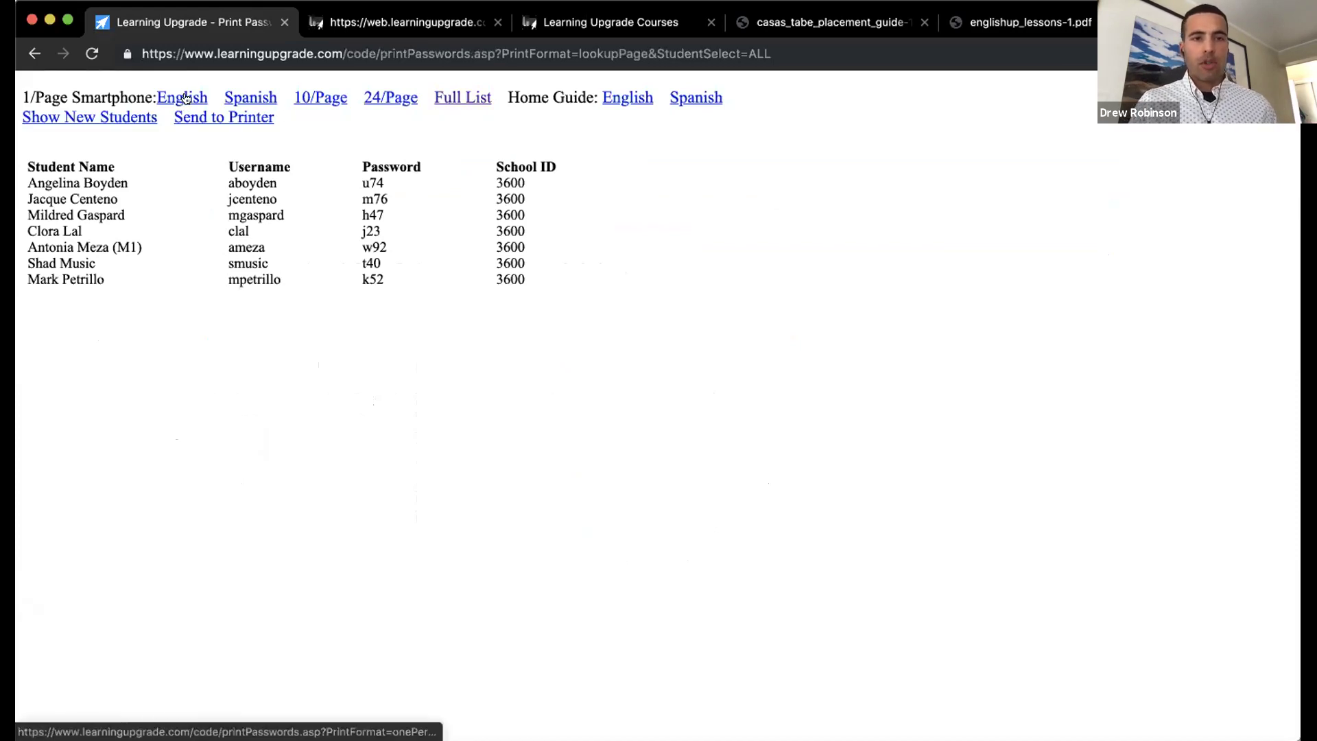
pyautogui.click(231, 100)
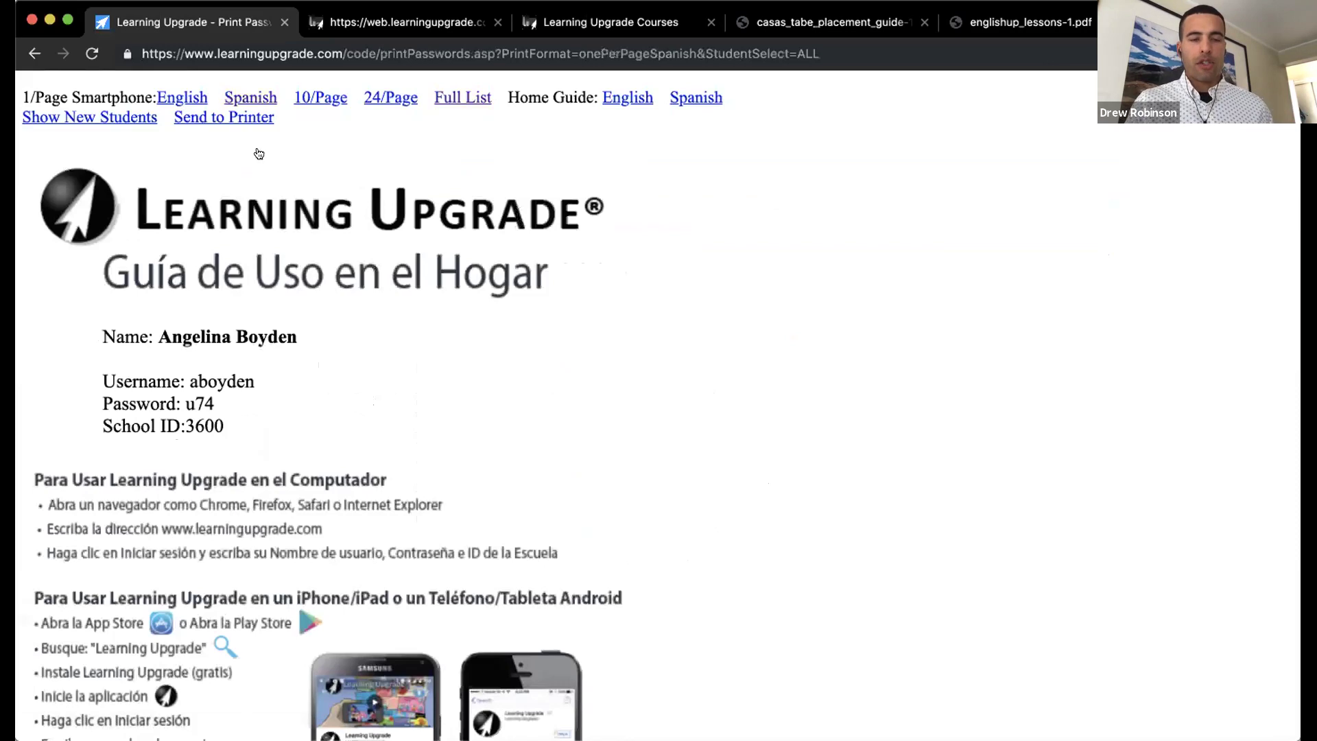
pyautogui.scroll(-1, 260, 150)
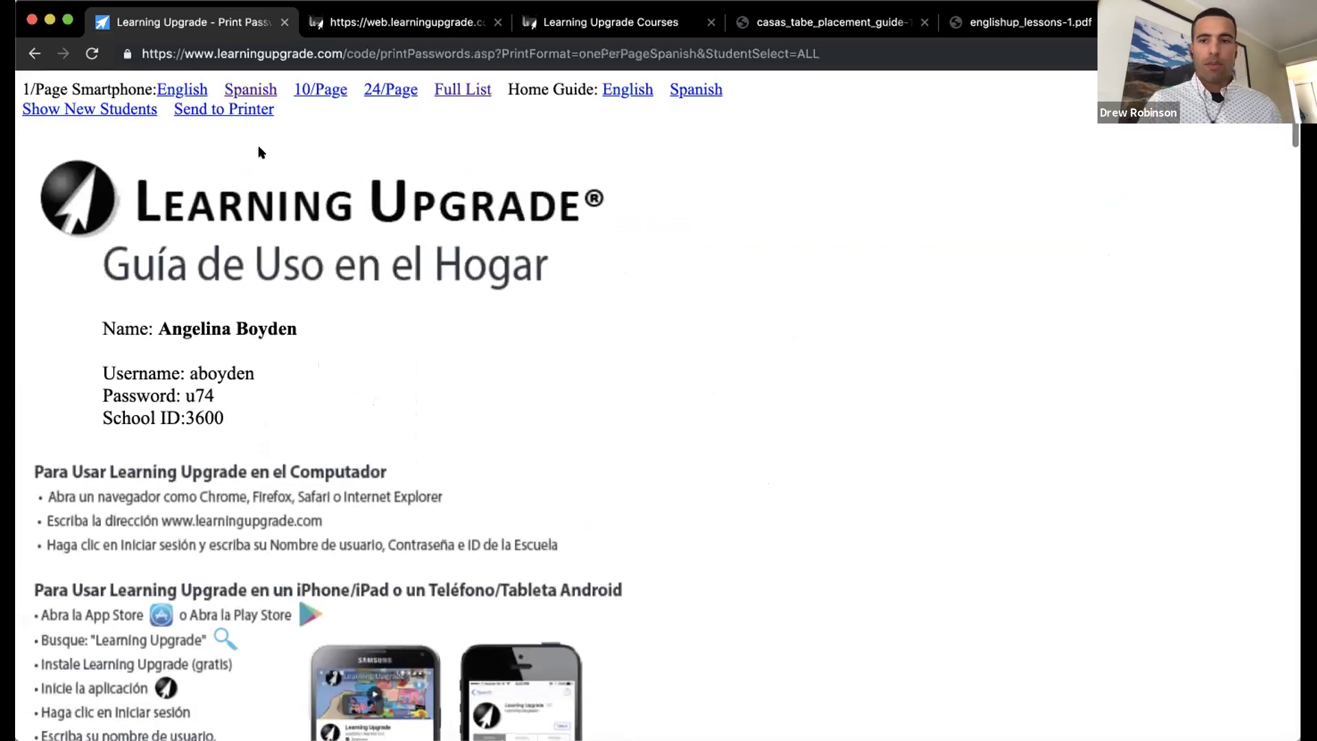
pyautogui.scroll(-5, 289, 239)
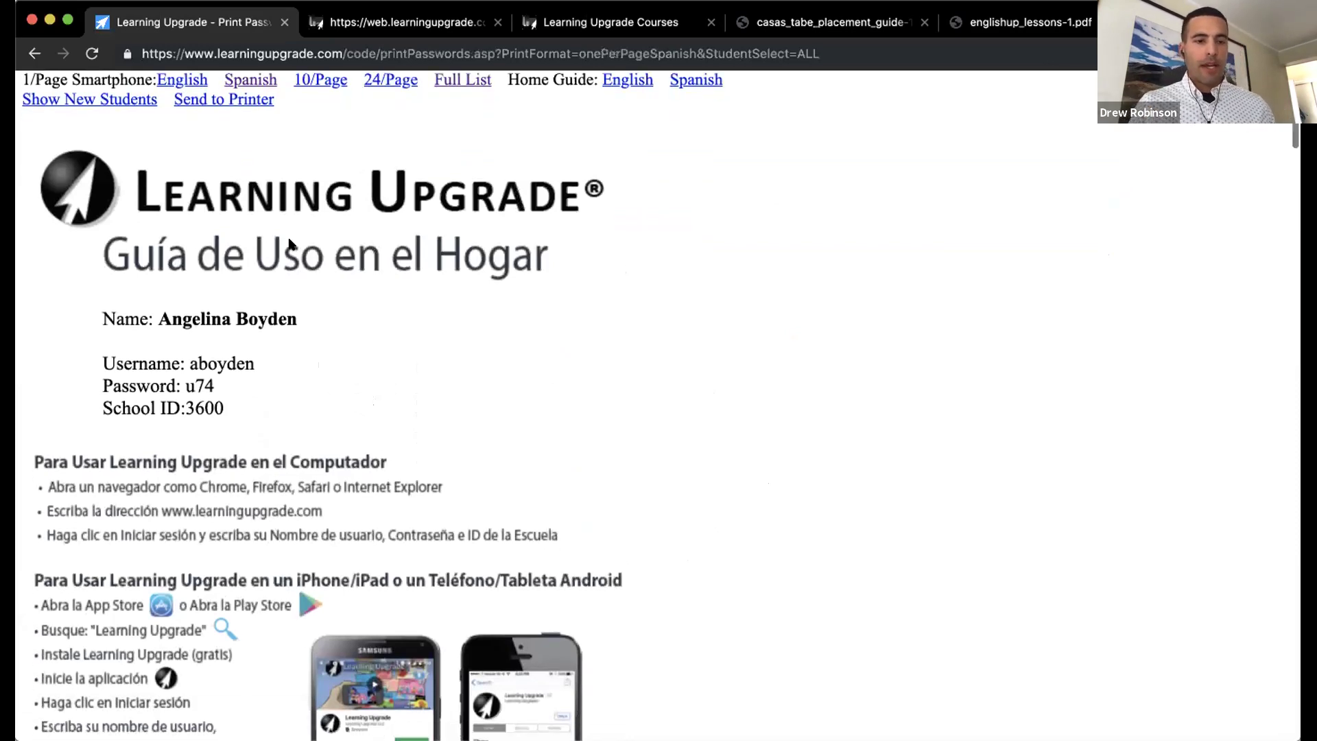
pyautogui.scroll(-1, 289, 239)
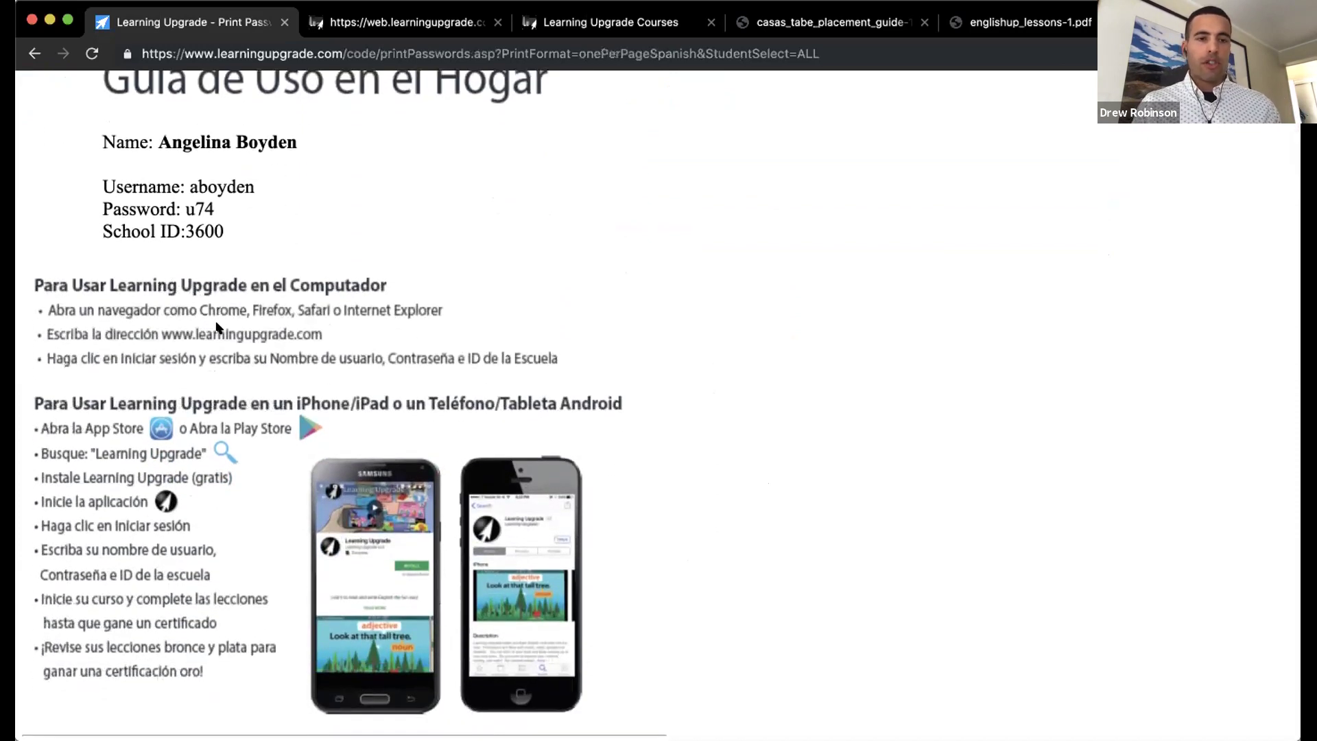
pyautogui.scroll(-1, 217, 328)
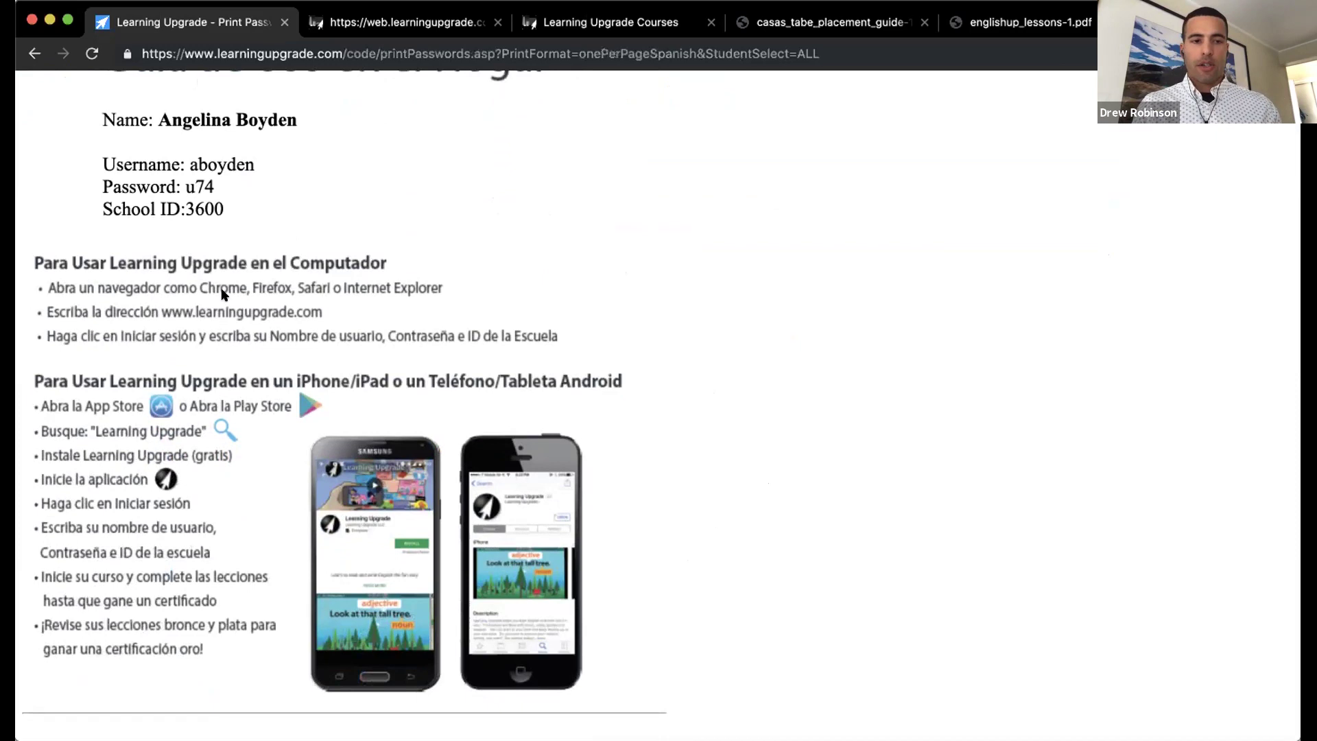
pyautogui.scroll(-2, 220, 382)
pyautogui.scroll(-2, 218, 362)
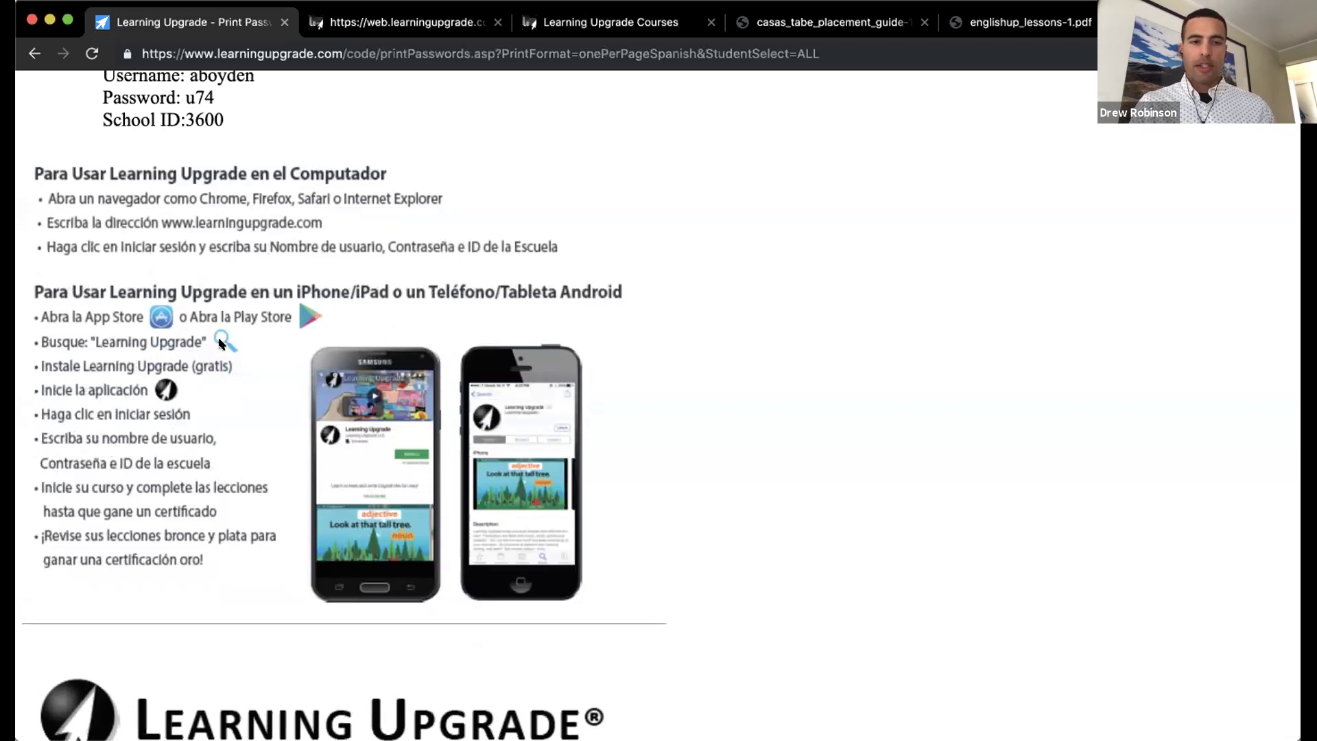
pyautogui.scroll(10, 219, 343)
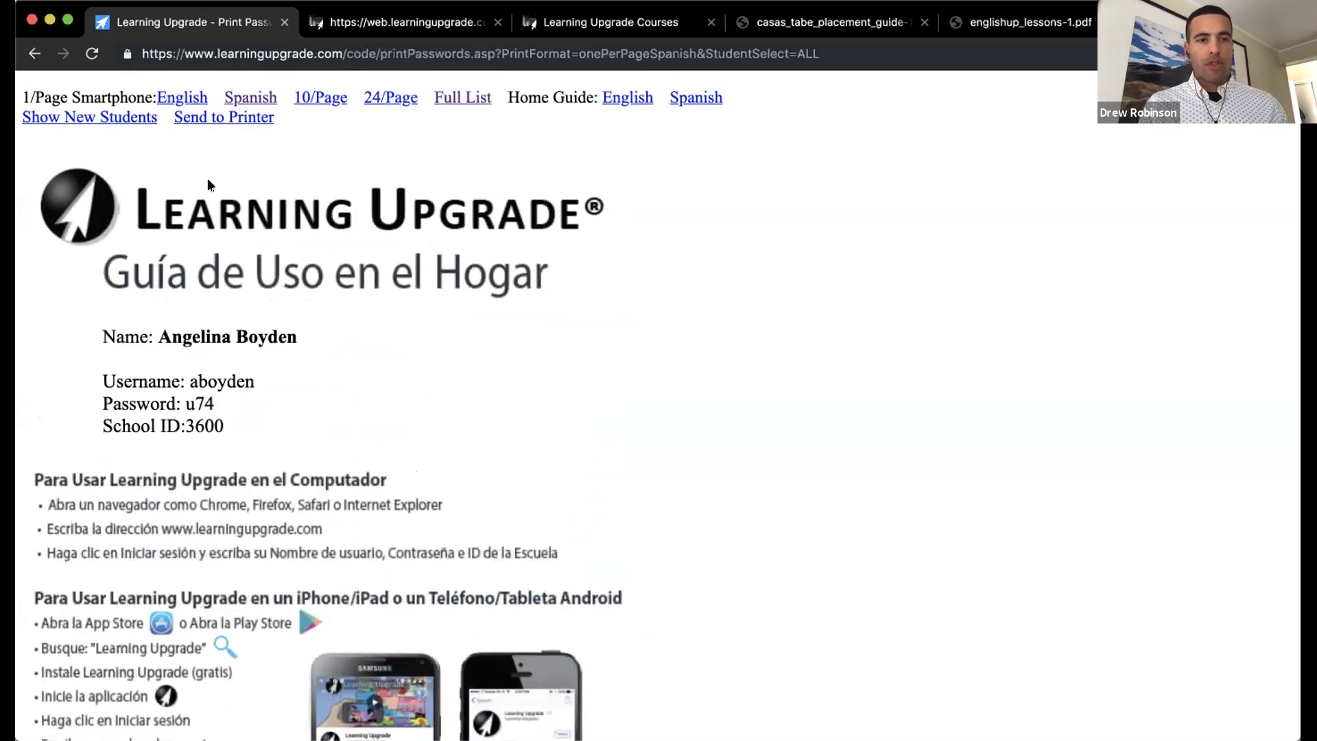
pyautogui.click(35, 55)
# Step: Go back from the login cards to the eight-member Weekends roster
pyautogui.click(35, 55)
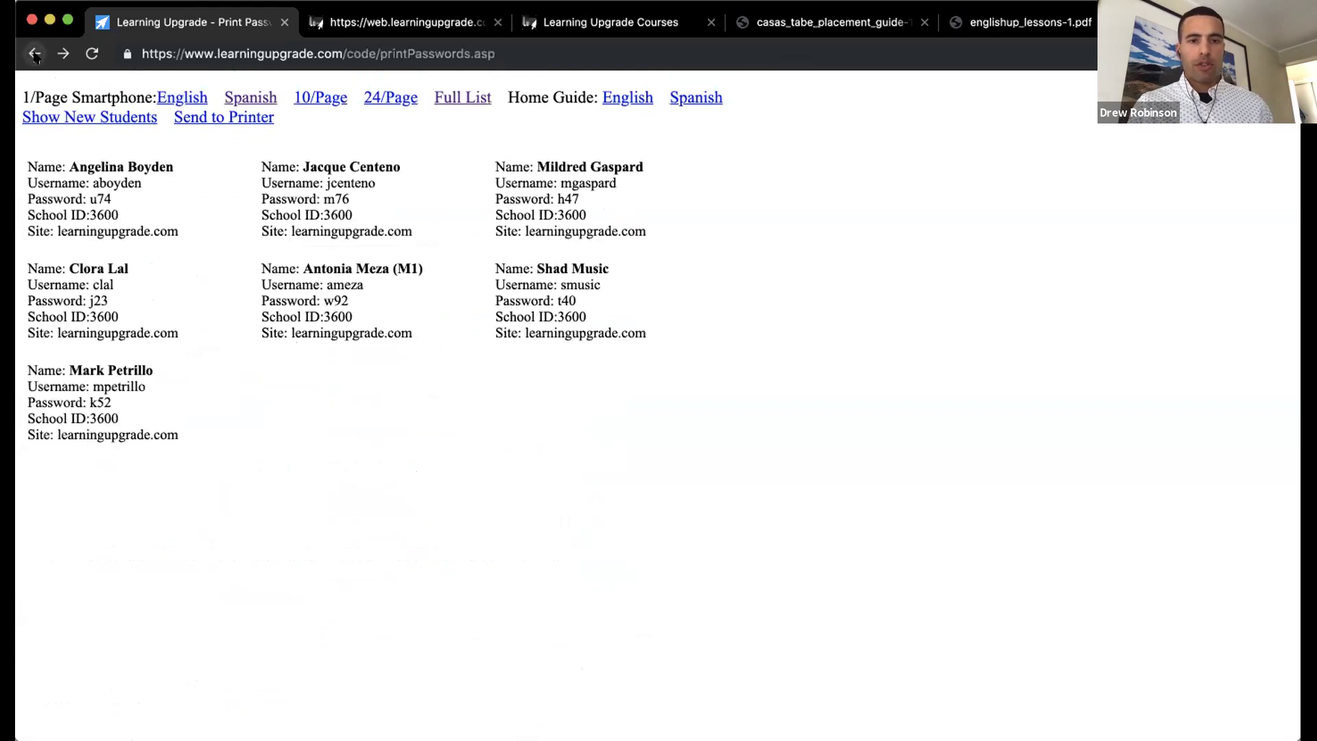
pyautogui.click(35, 55)
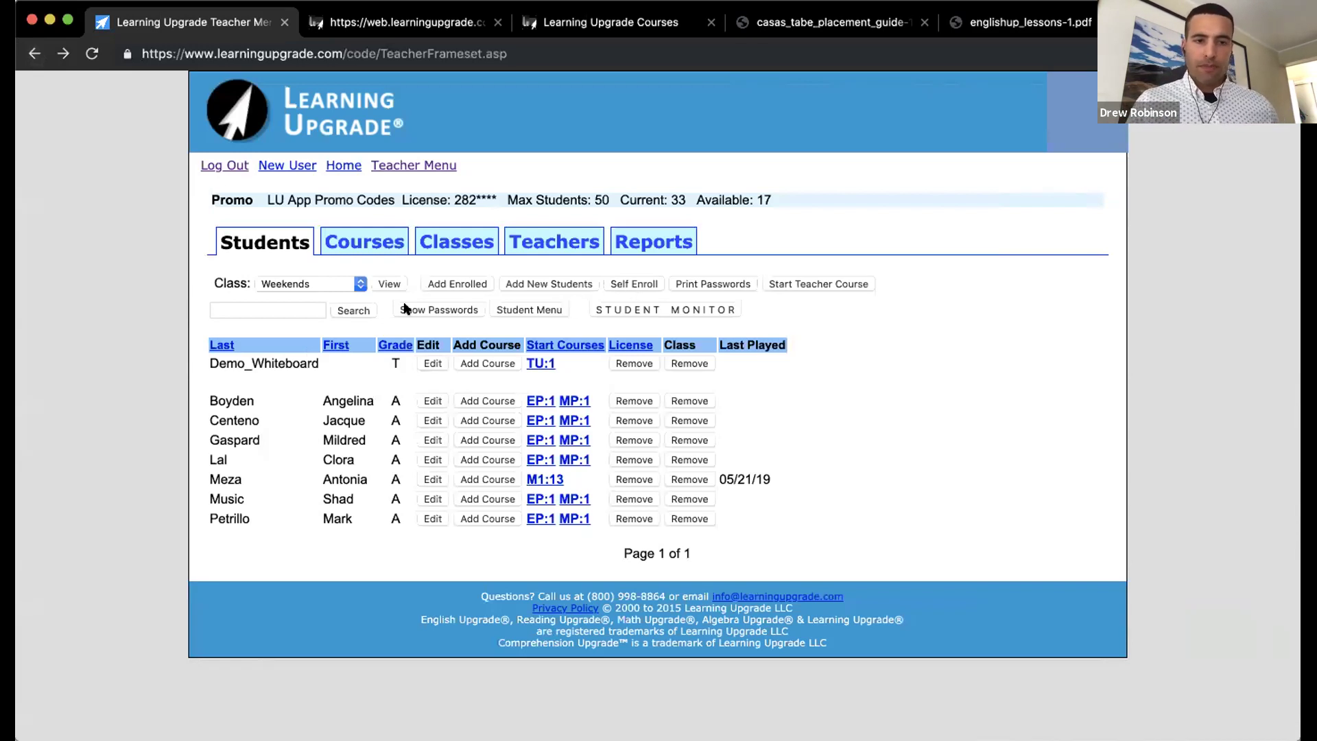
# Step: Keep Weekends selected and view the Classes page with Weekends 8, Evening Mon-Wed 0, Promo_2019 33
pyautogui.click(291, 284)
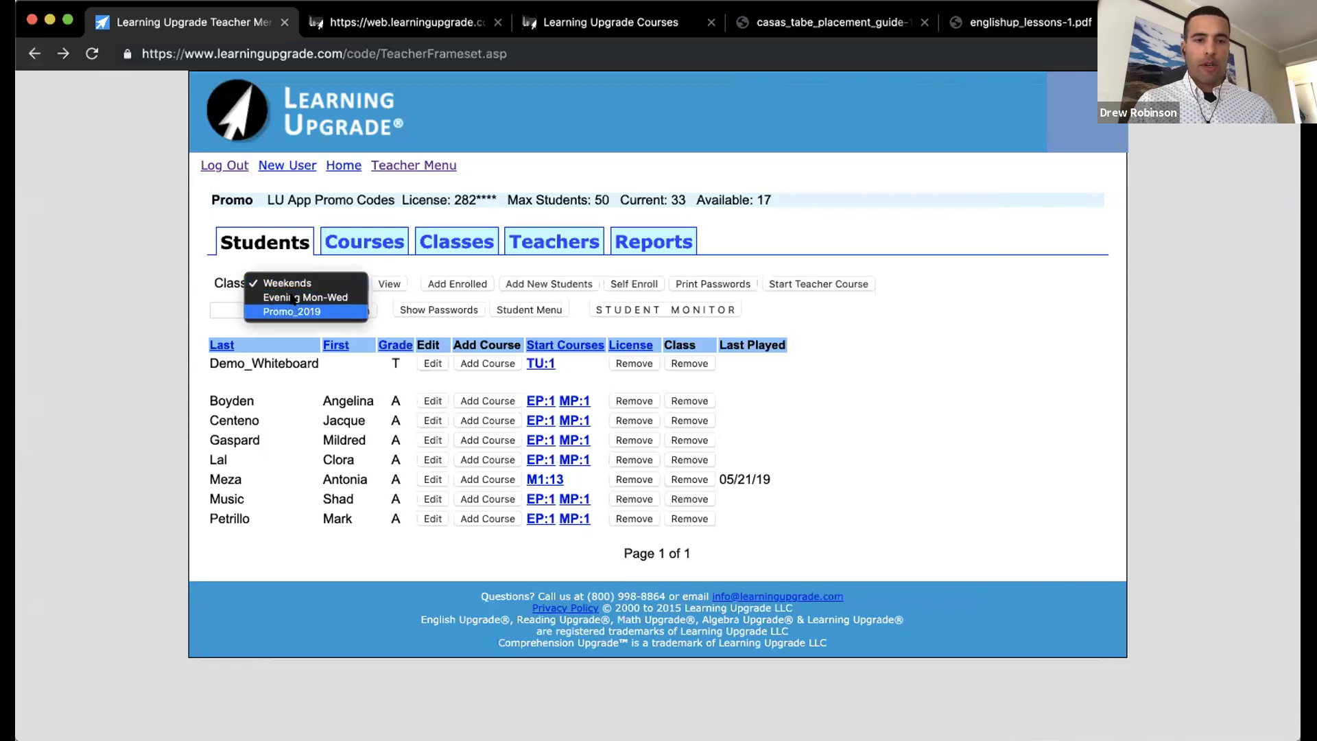
pyautogui.click(291, 281)
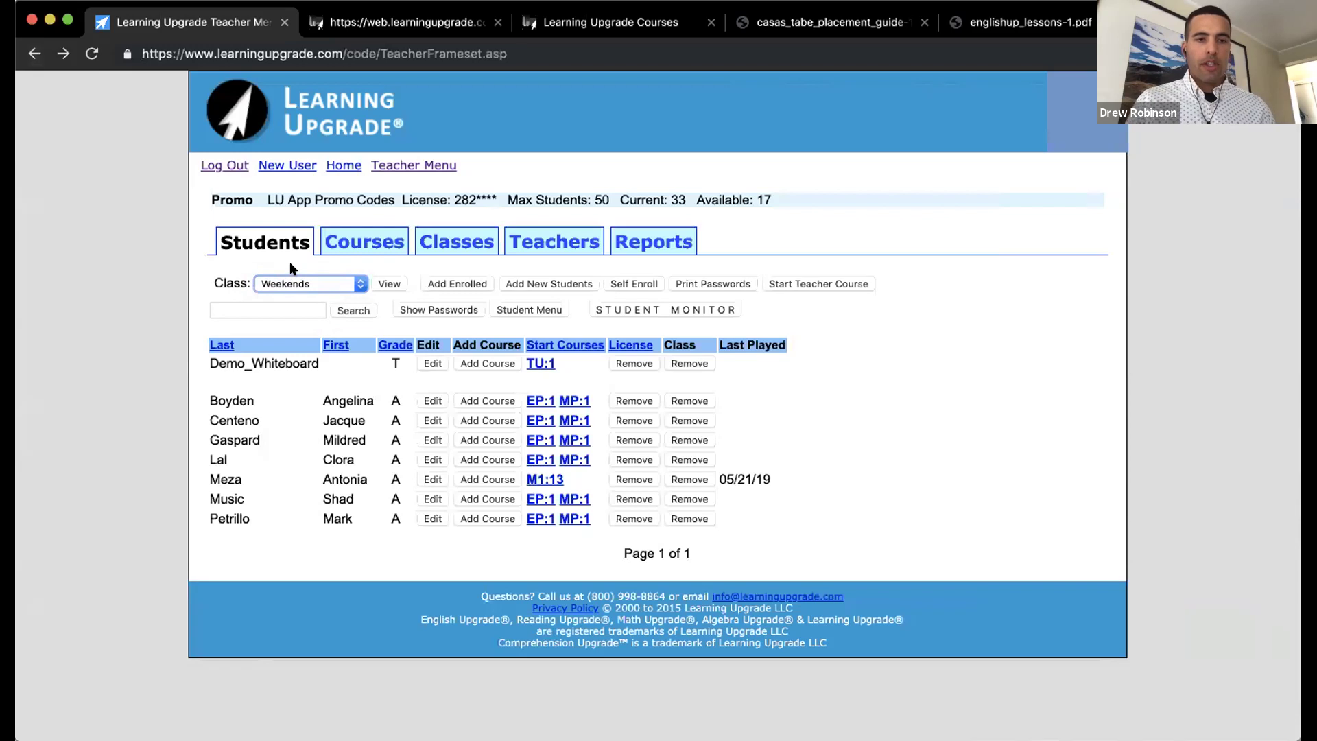
pyautogui.click(441, 246)
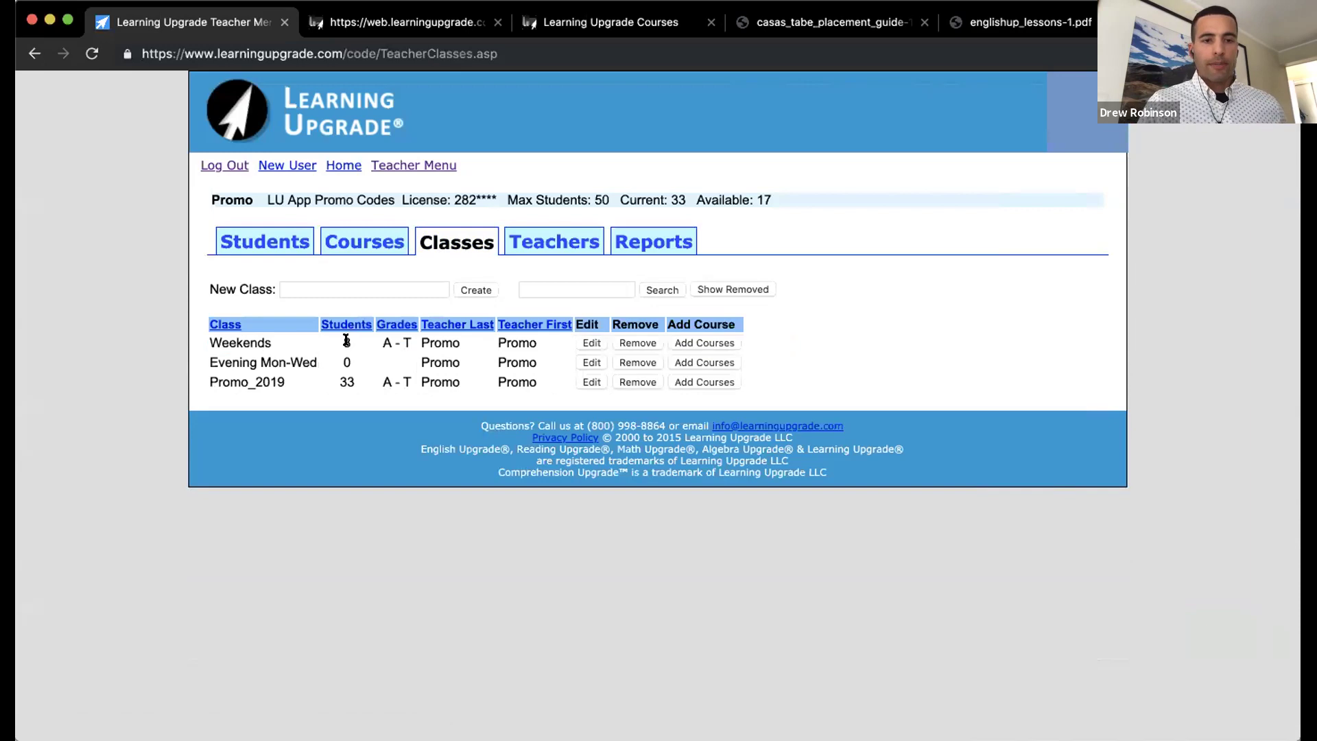
# Step: Create a new class named 'COABE Demo'
pyautogui.click(347, 288)
pyautogui.write('COABE Demo')
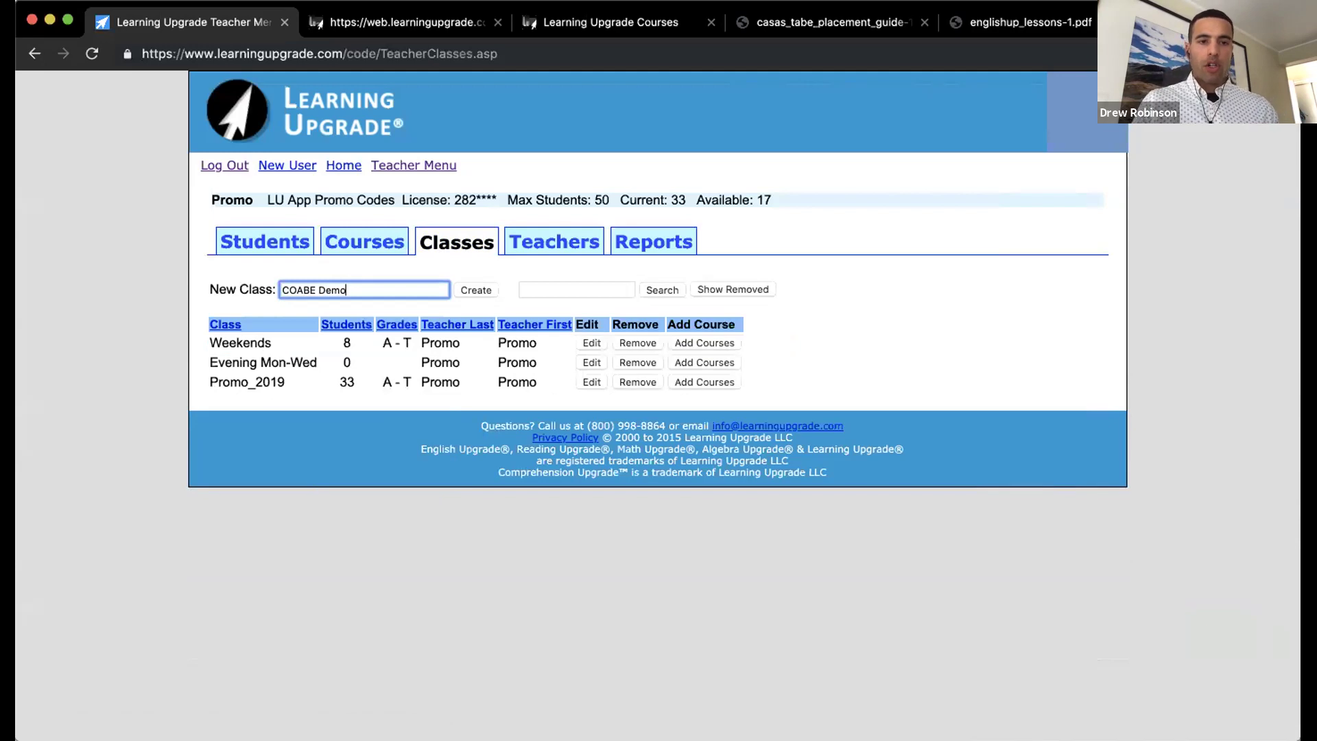
pyautogui.click(464, 292)
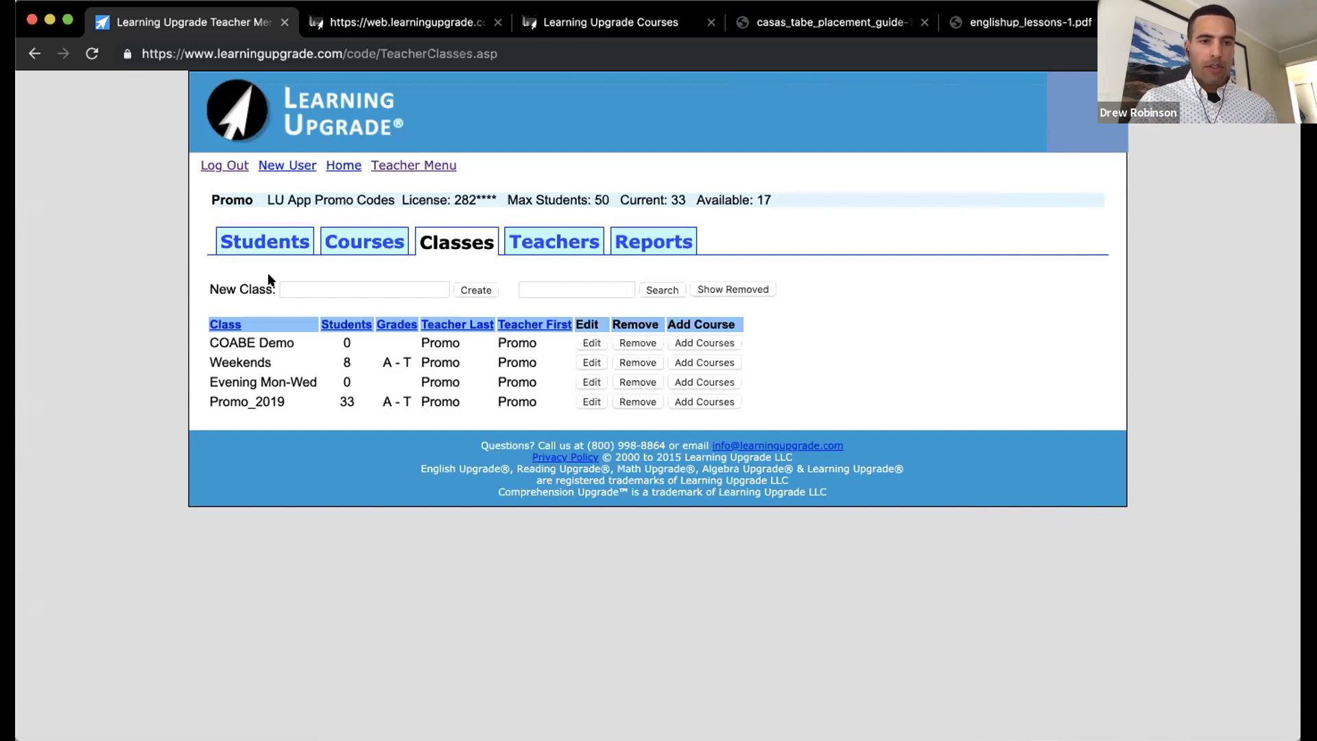
# Step: Select COABE Demo in the Students tab and open its empty Add Enrolled page
pyautogui.click(263, 243)
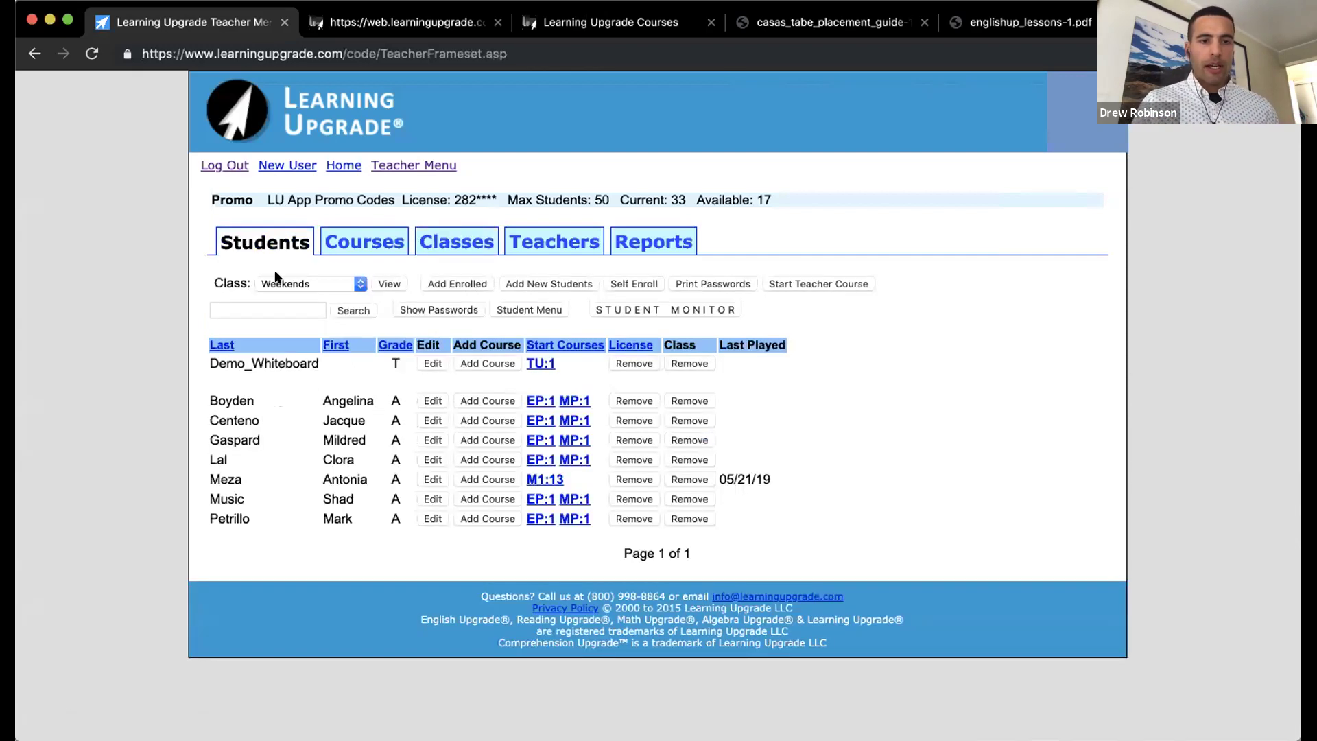
pyautogui.click(284, 284)
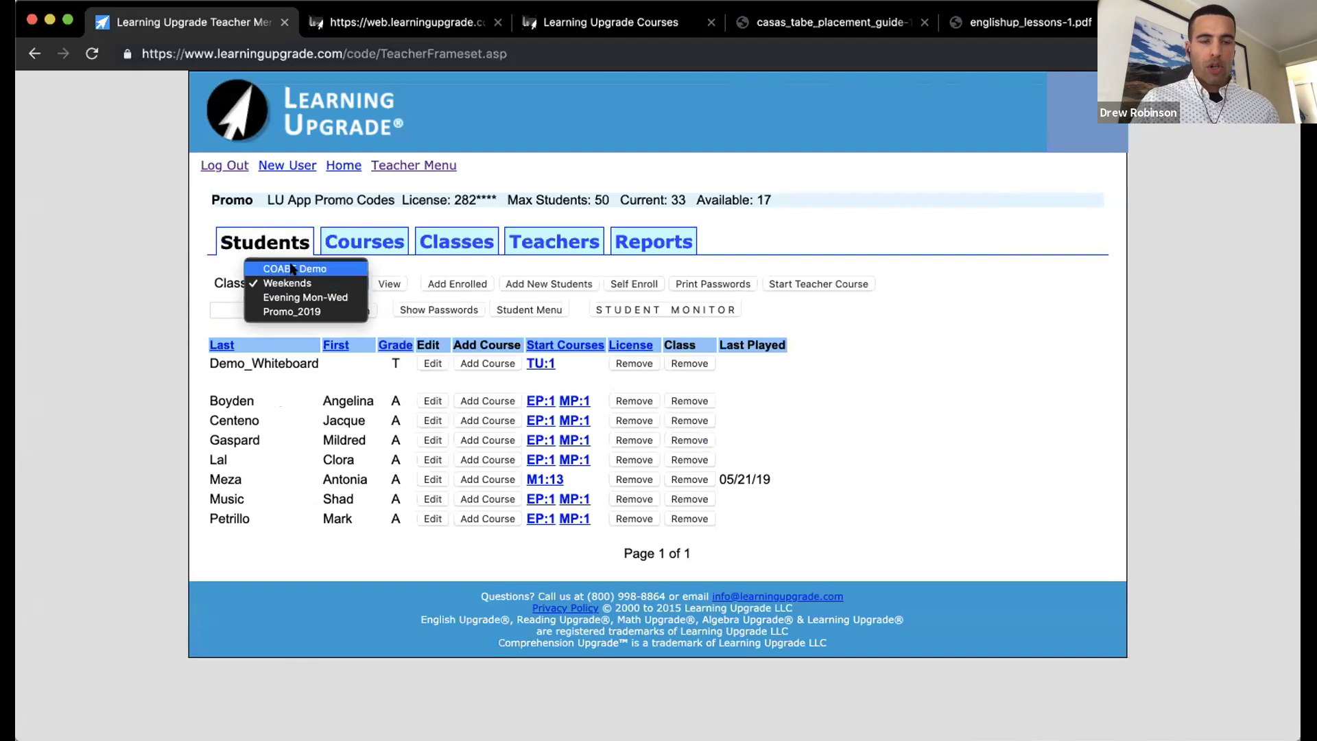
pyautogui.click(291, 269)
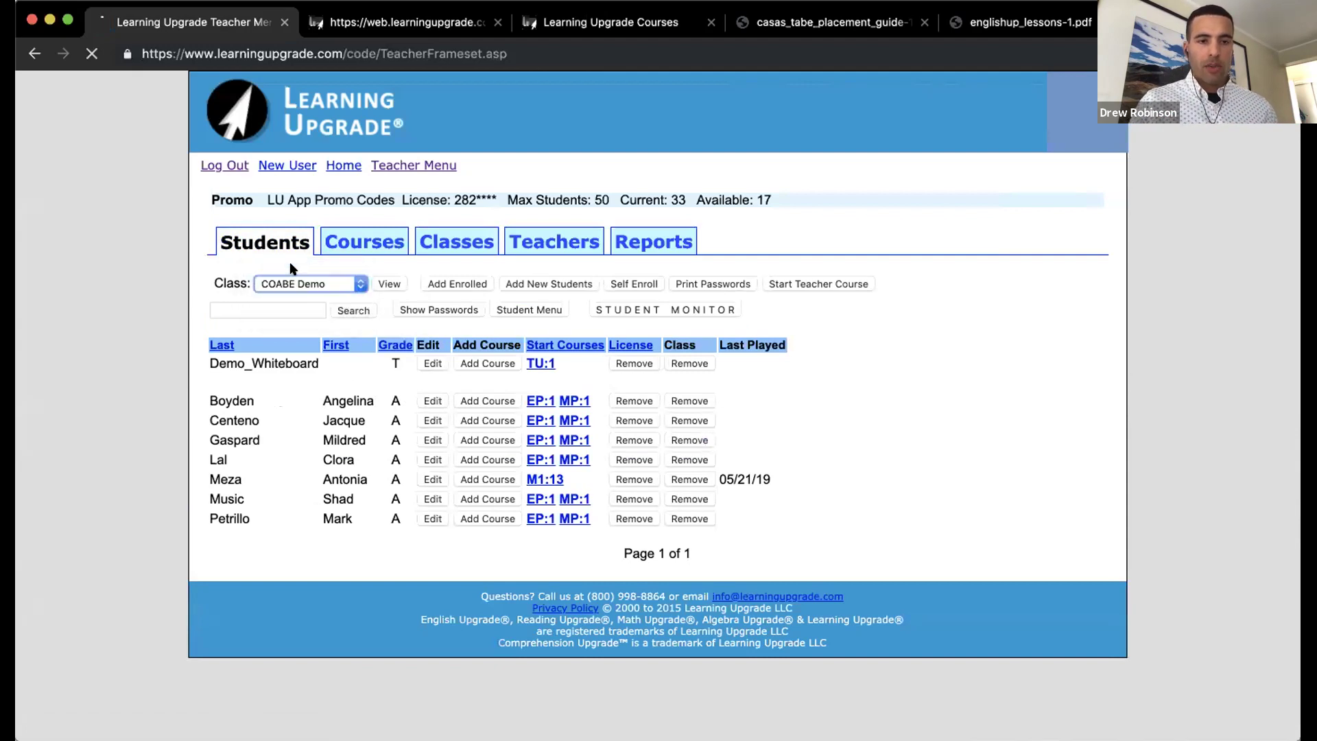
pyautogui.click(238, 640)
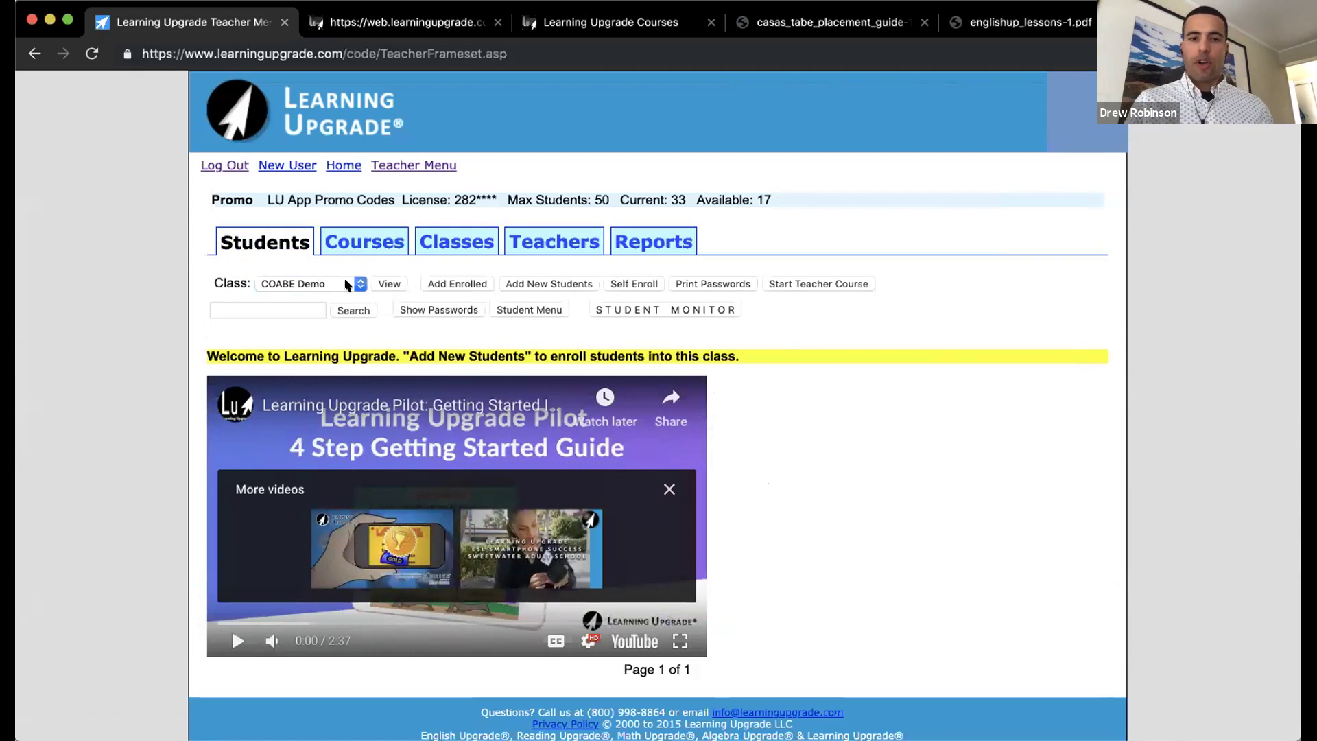
pyautogui.click(439, 284)
# Step: Add four enrolled adult students to COABE Demo and view them in the Teacher Menu list
pyautogui.click(517, 585)
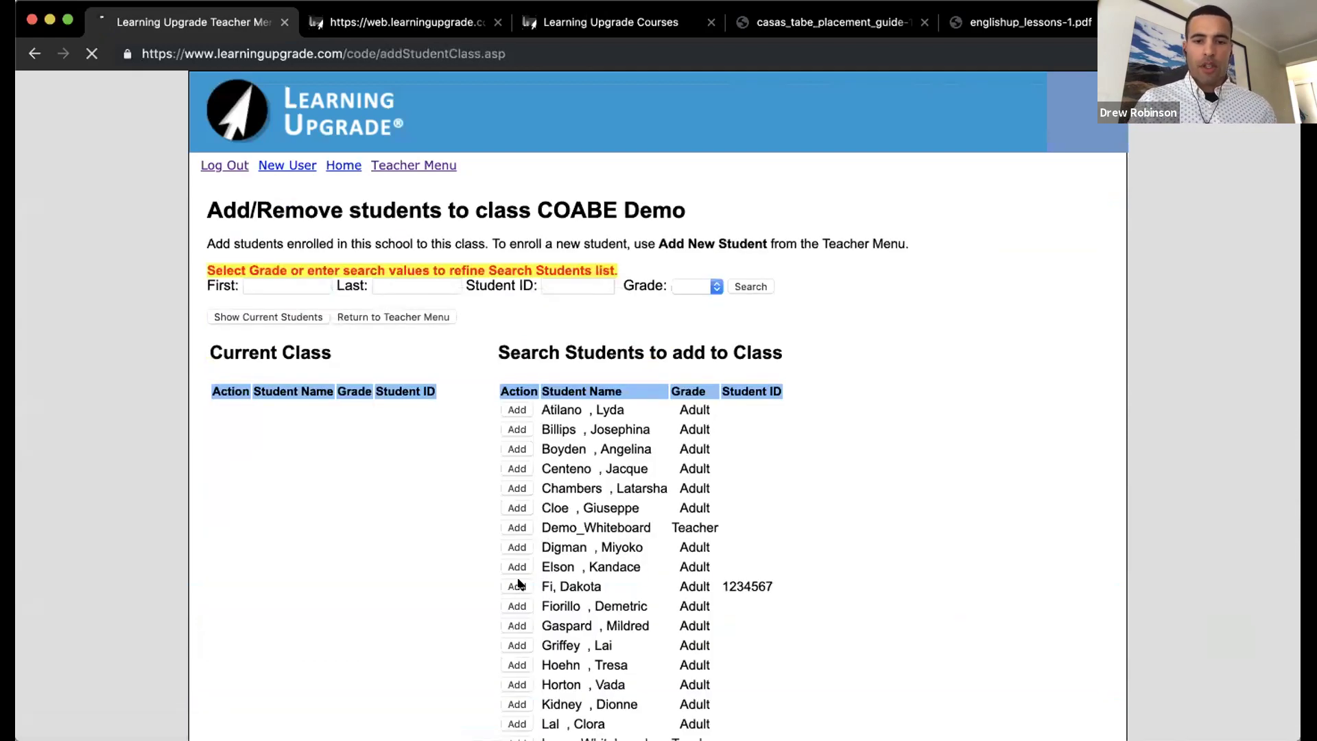
pyautogui.scroll(-3, 519, 584)
pyautogui.click(518, 585)
pyautogui.scroll(-5, 519, 573)
pyautogui.click(517, 602)
pyautogui.scroll(-7, 518, 591)
pyautogui.click(517, 553)
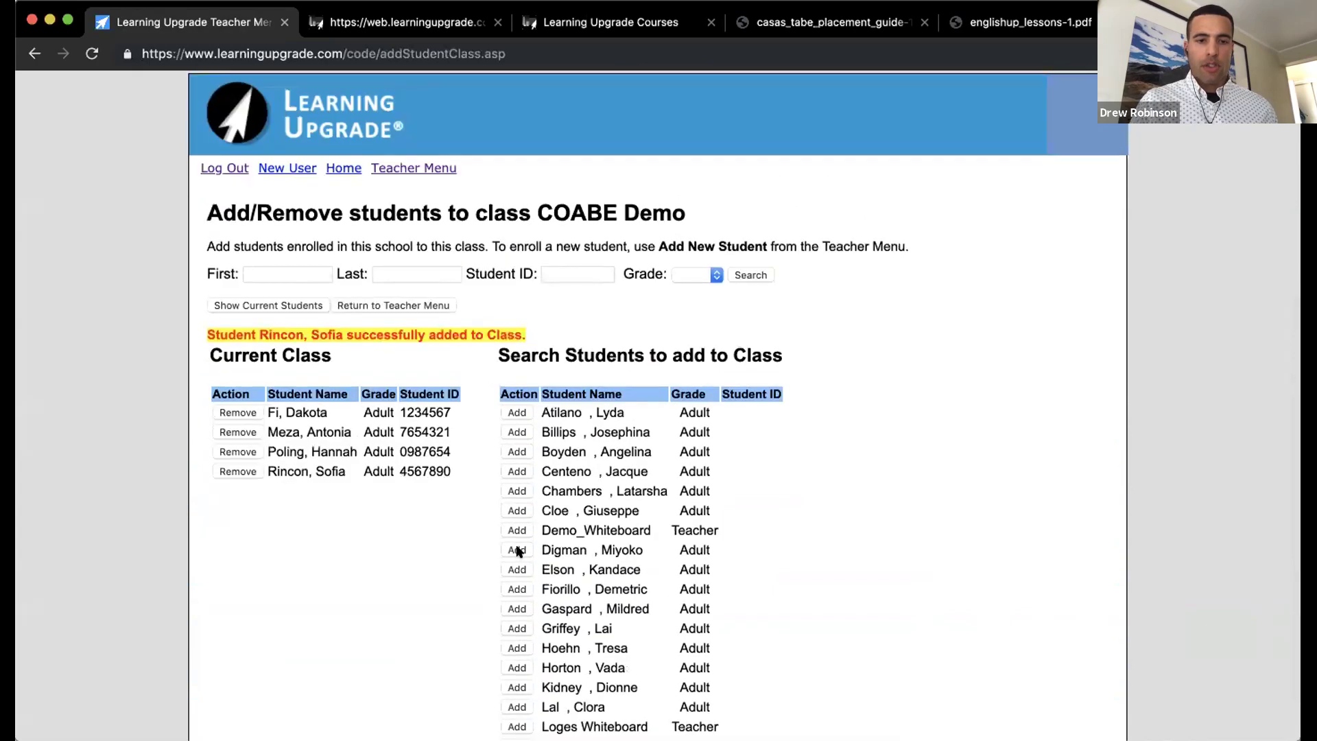
pyautogui.click(431, 169)
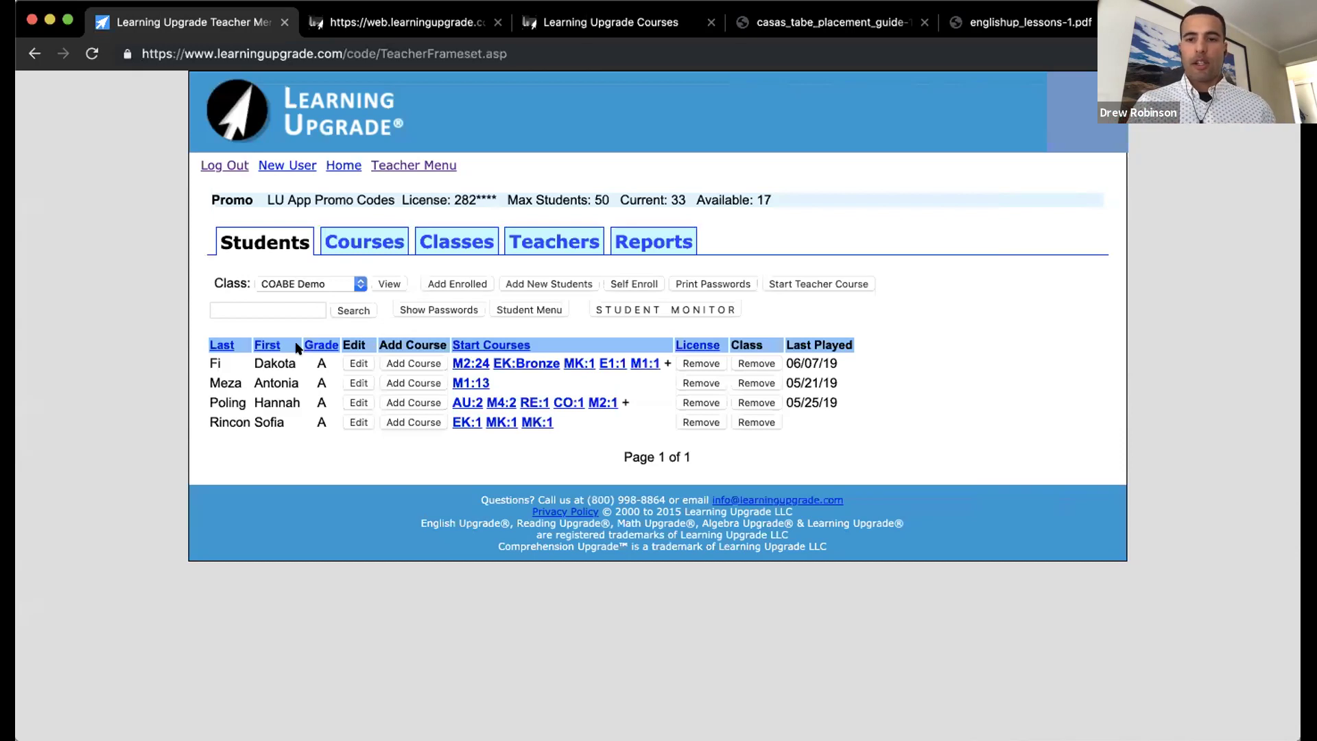
# Step: Open the Student Monitor showing COABE Demo students' progress across their courses
pyautogui.click(652, 308)
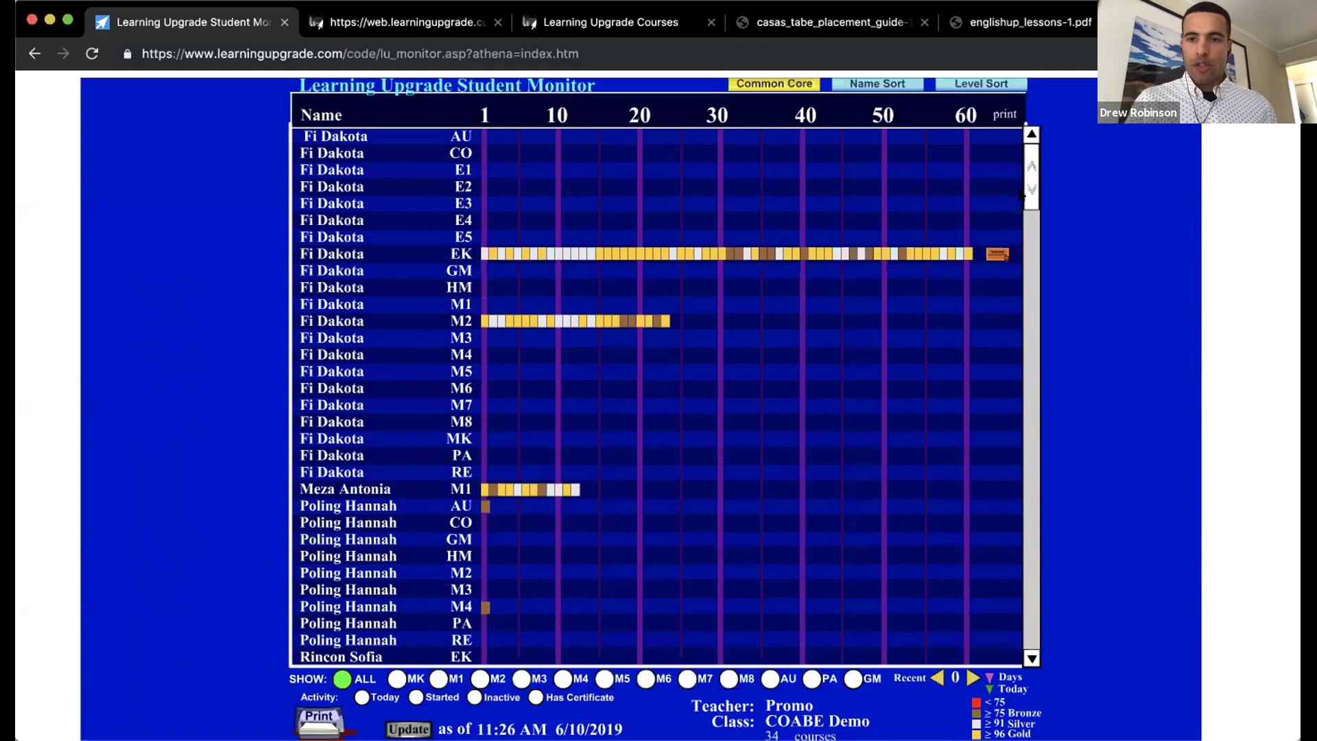
# Step: Scroll the Student Monitor up and sort its rows by level reached
pyautogui.moveTo(1029, 194); pyautogui.dragTo(1029, 151)
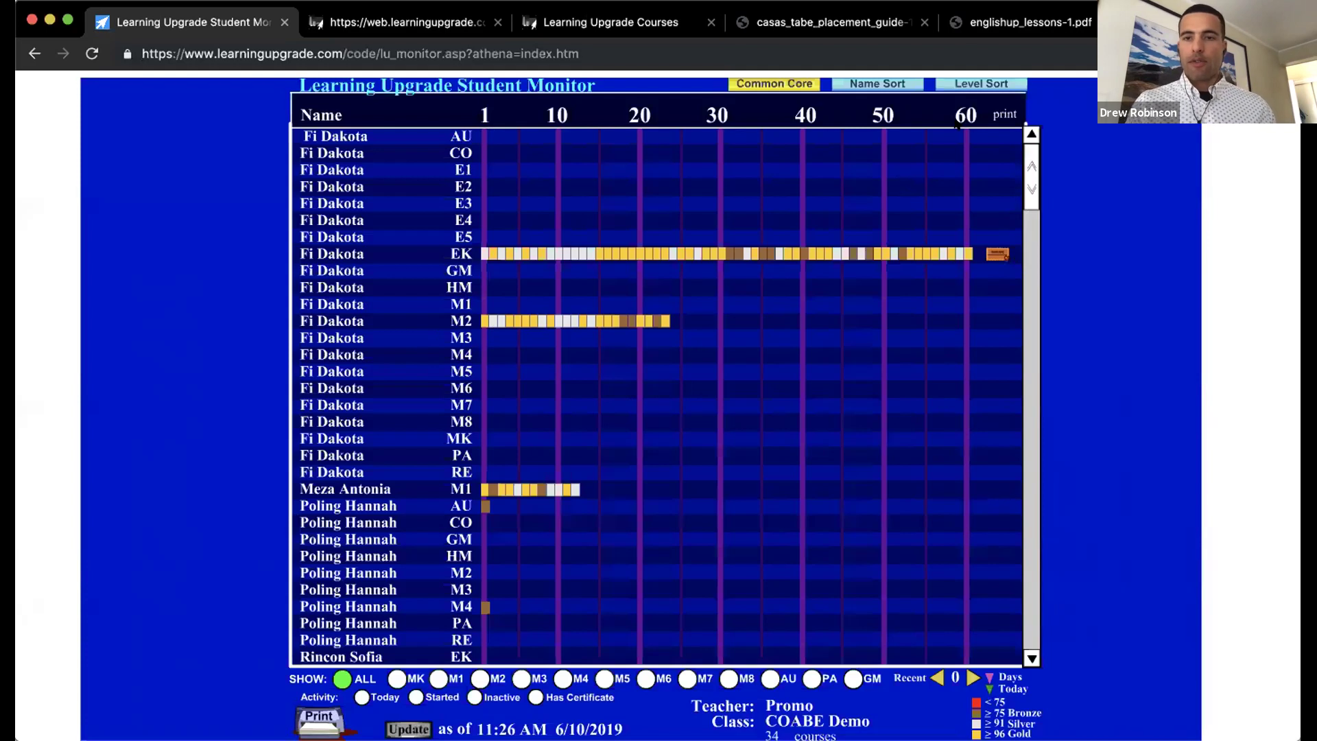
pyautogui.click(970, 85)
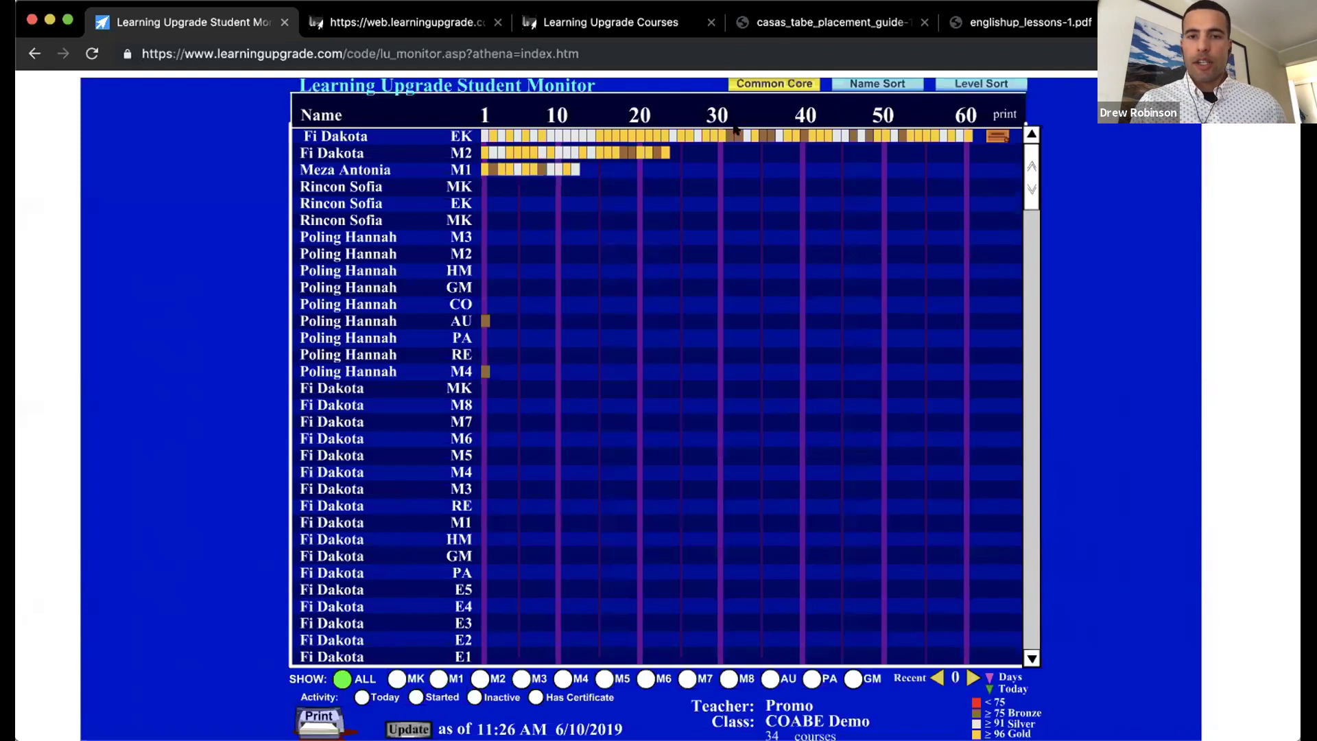
pyautogui.moveTo(730, 137)
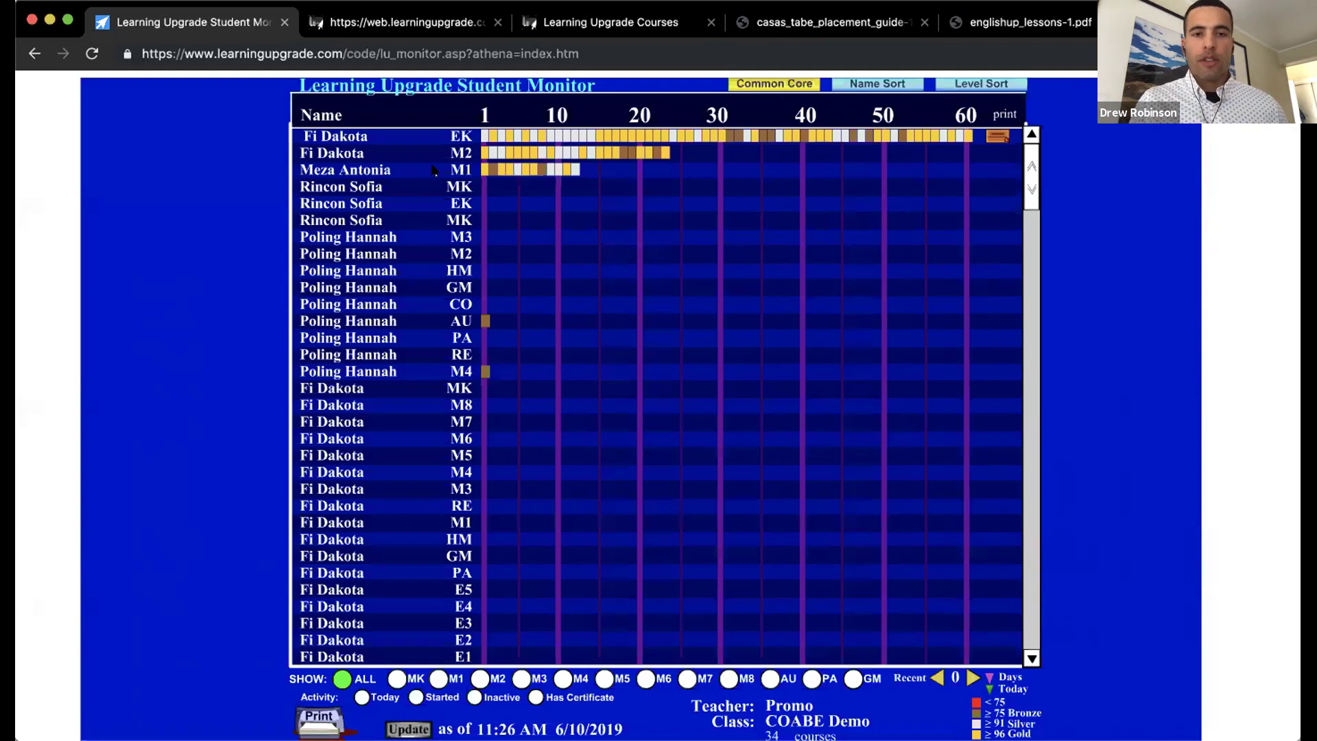
pyautogui.moveTo(573, 168)
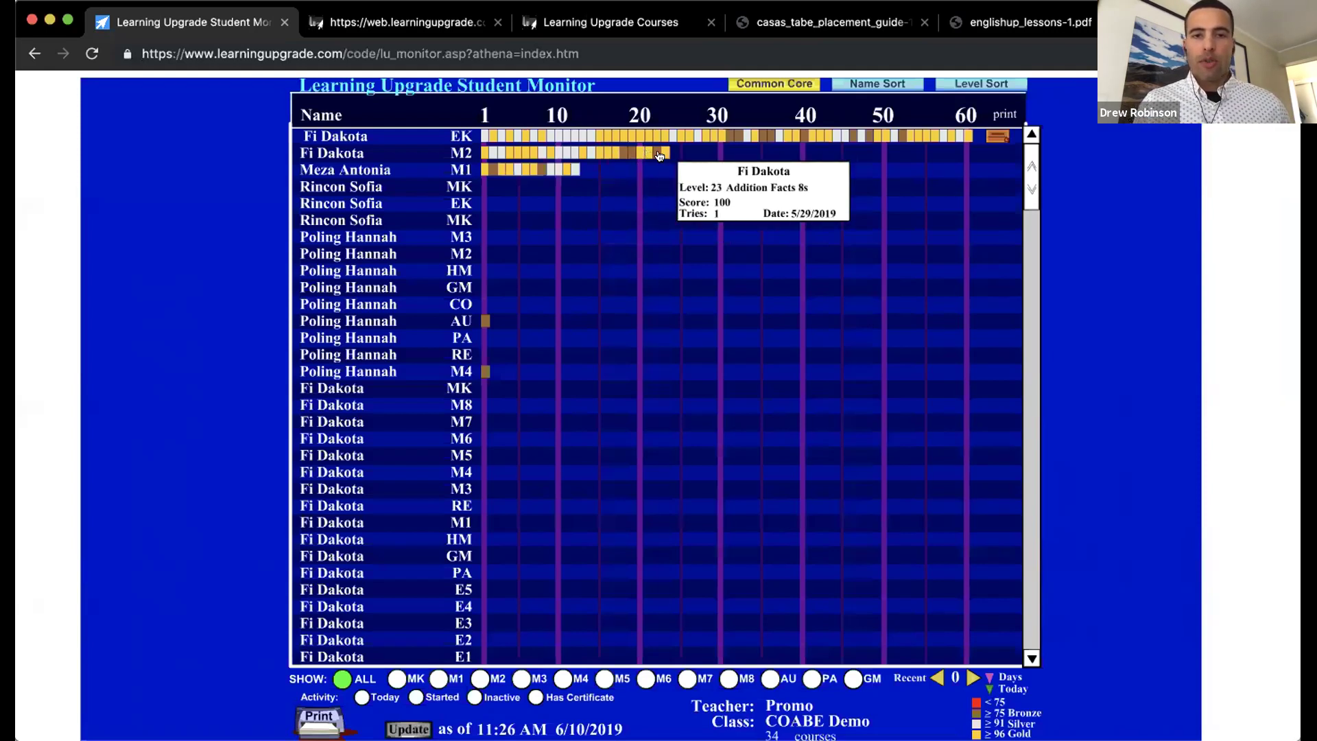
# Step: Check more lesson-progress cells, then return to the Students page listing the four students
pyautogui.moveTo(654, 154)
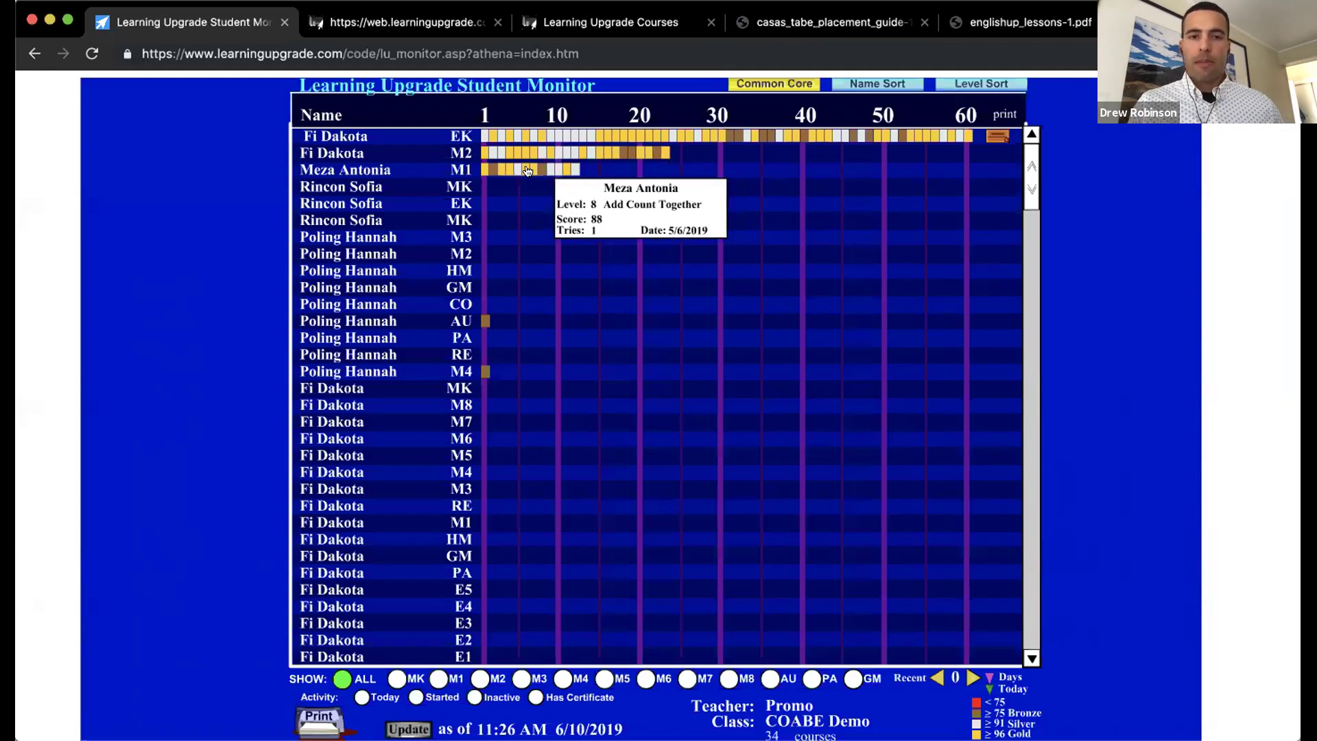
pyautogui.moveTo(500, 171)
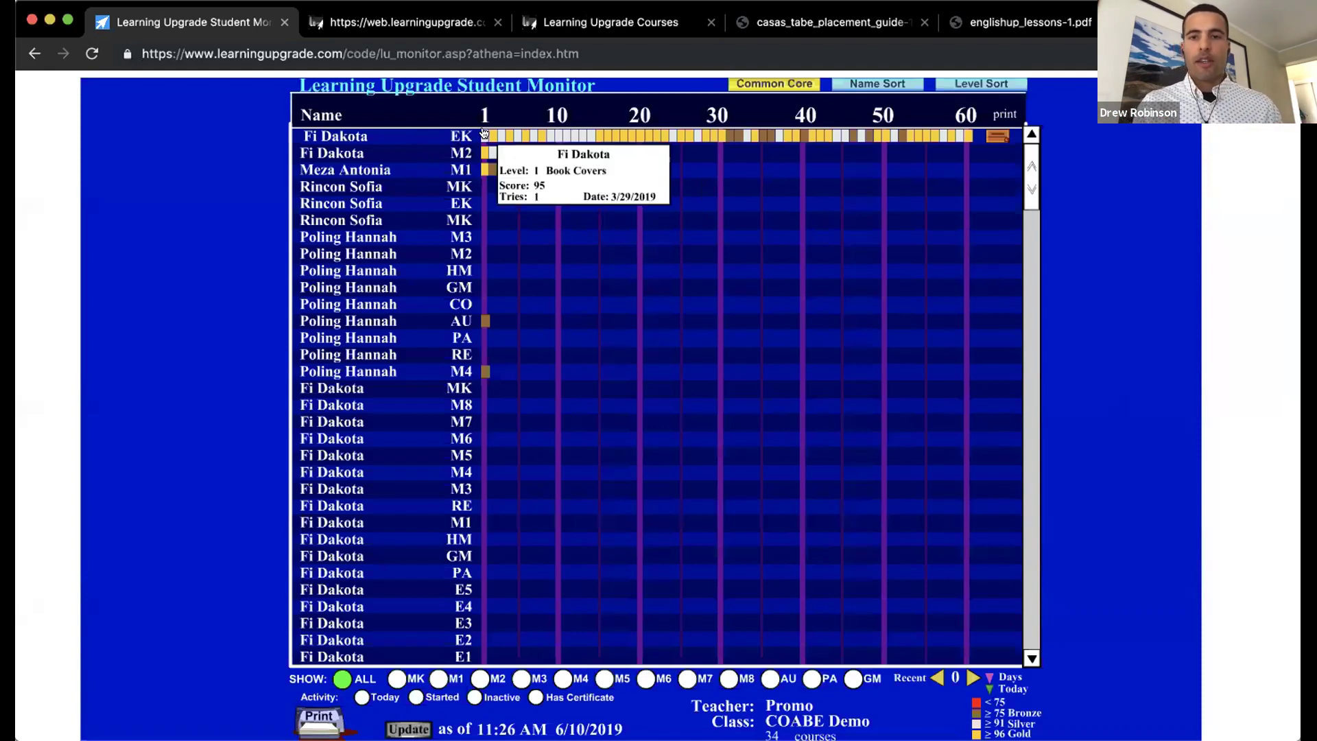
pyautogui.moveTo(981, 135)
pyautogui.moveTo(969, 138)
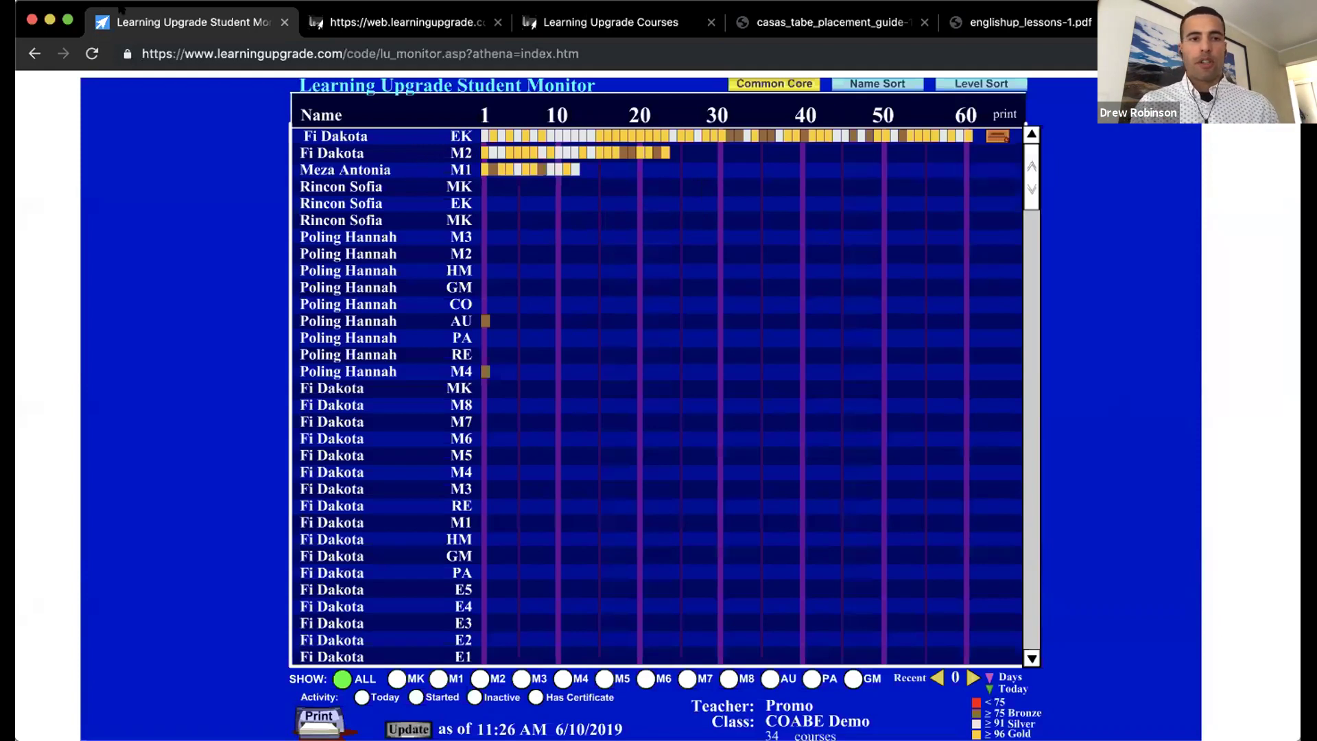
pyautogui.click(33, 54)
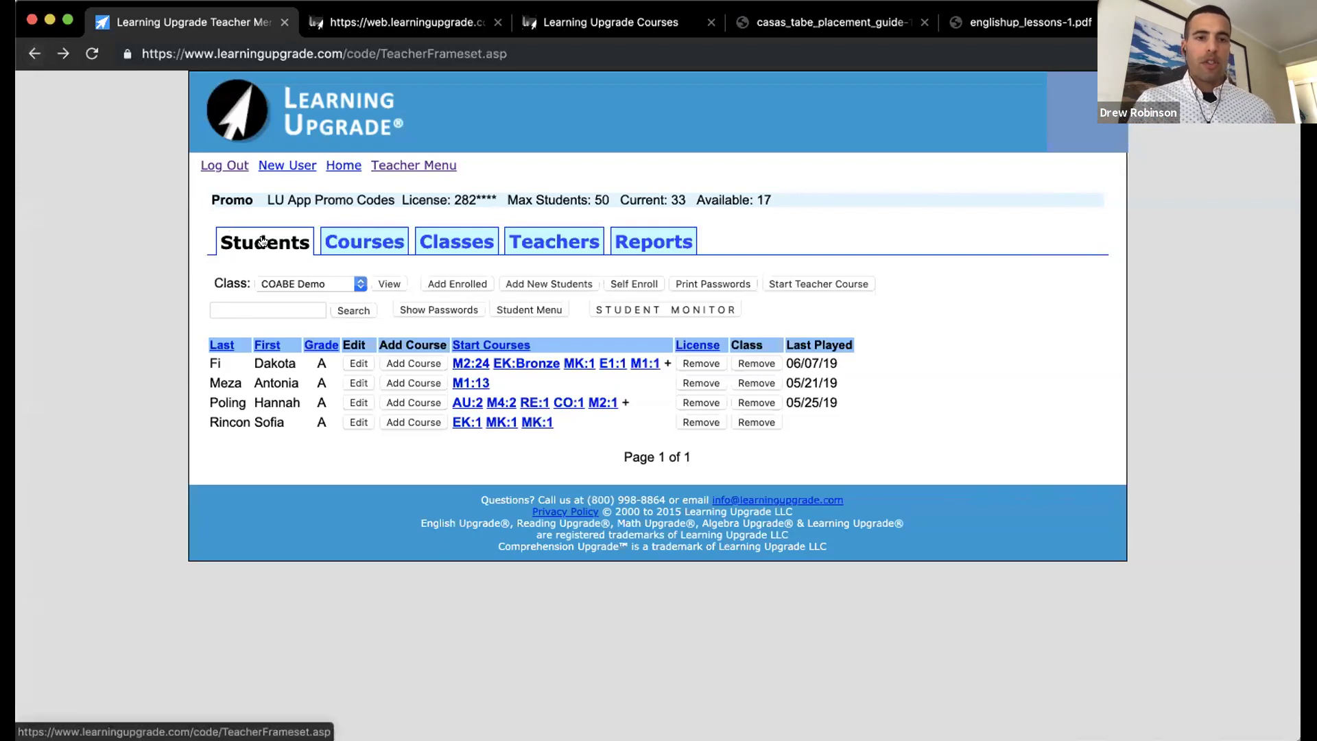
# Step: From the Courses list, open the first student's English Upgrade K course Summary Report
pyautogui.click(346, 238)
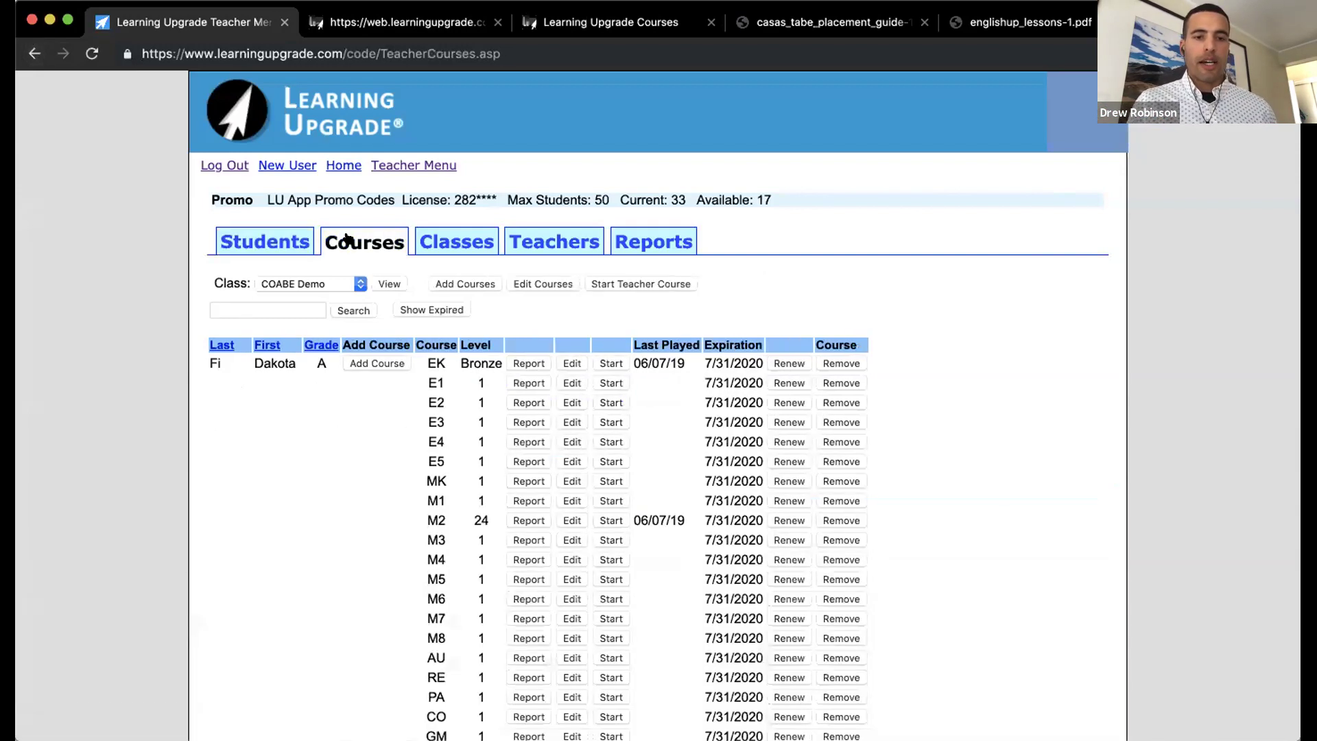
pyautogui.click(284, 244)
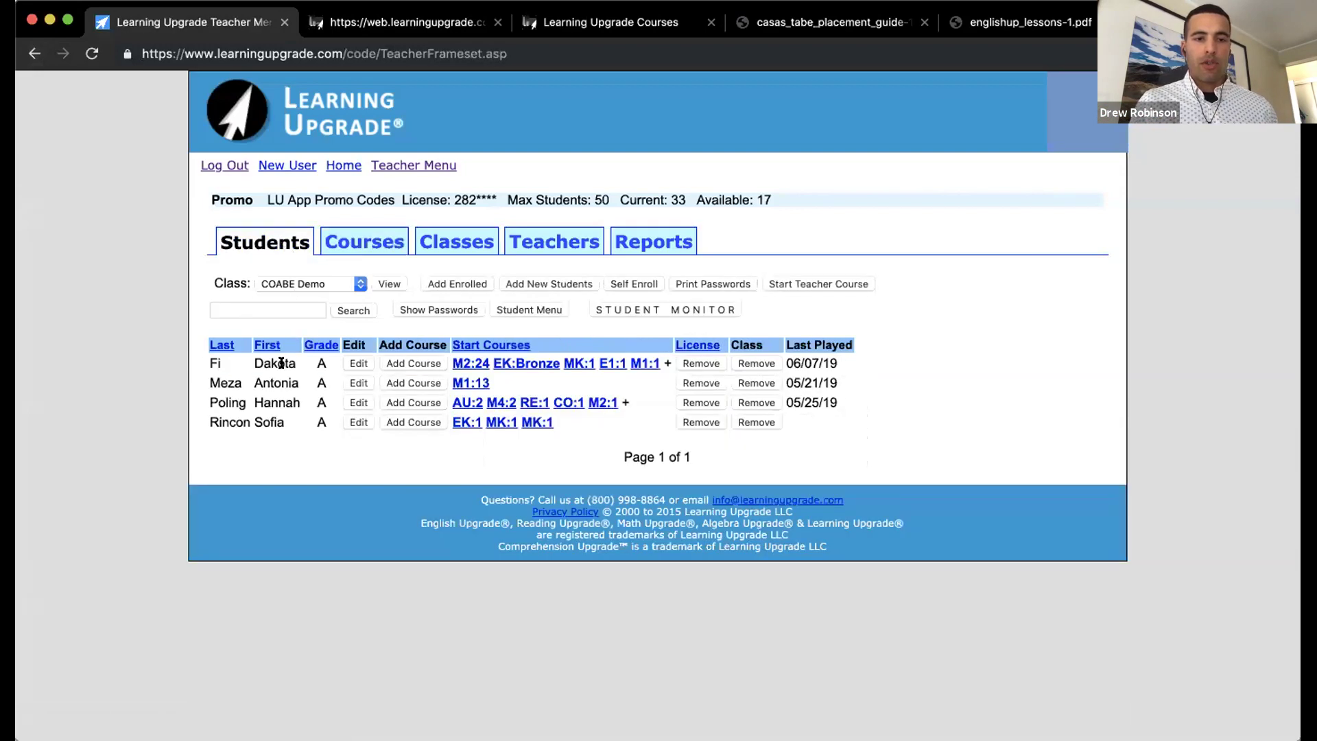
pyautogui.click(343, 243)
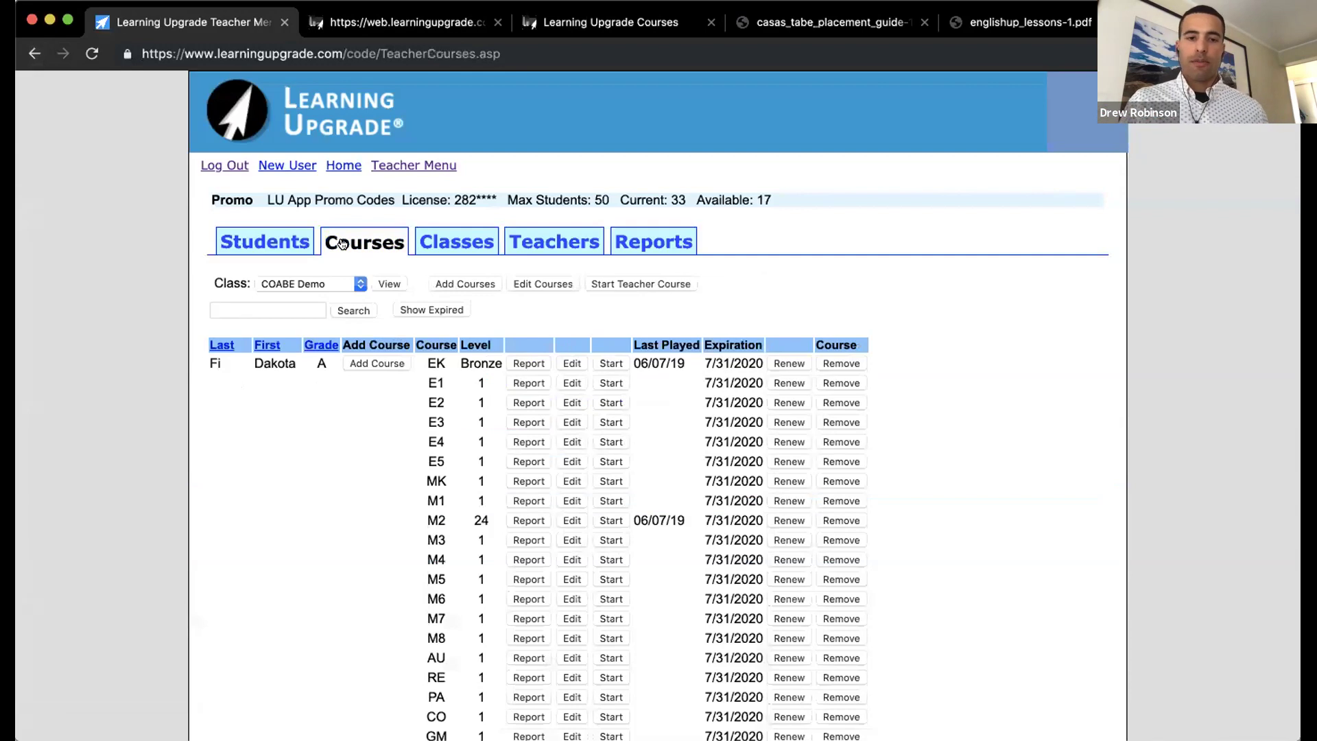
pyautogui.scroll(-2, 342, 243)
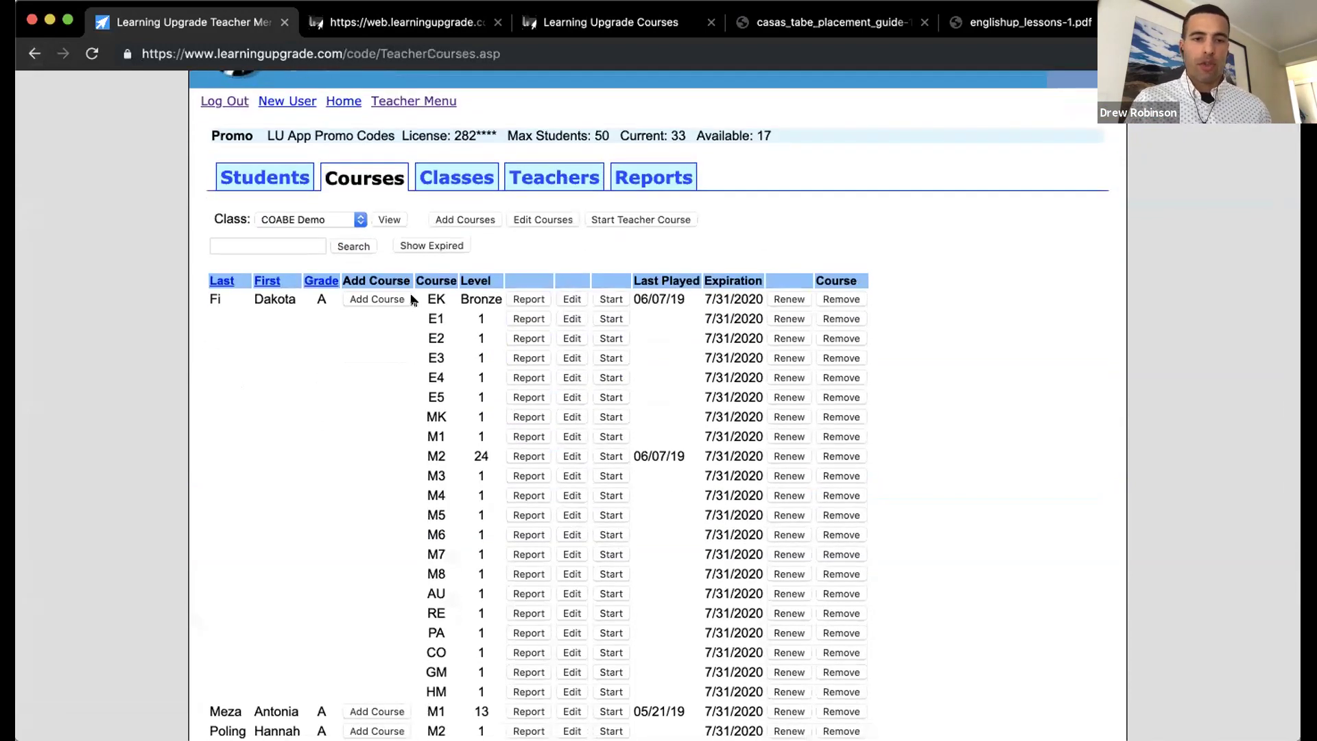
pyautogui.scroll(1, 413, 298)
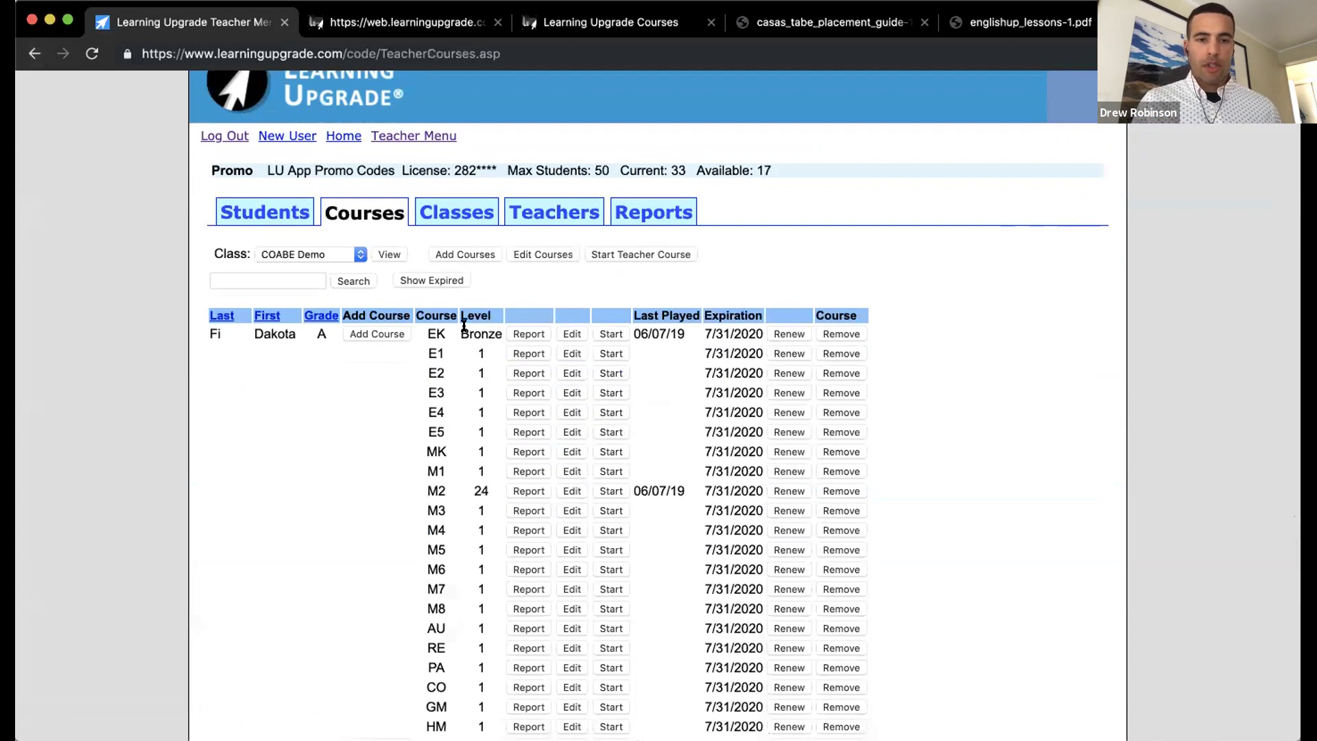
pyautogui.click(528, 334)
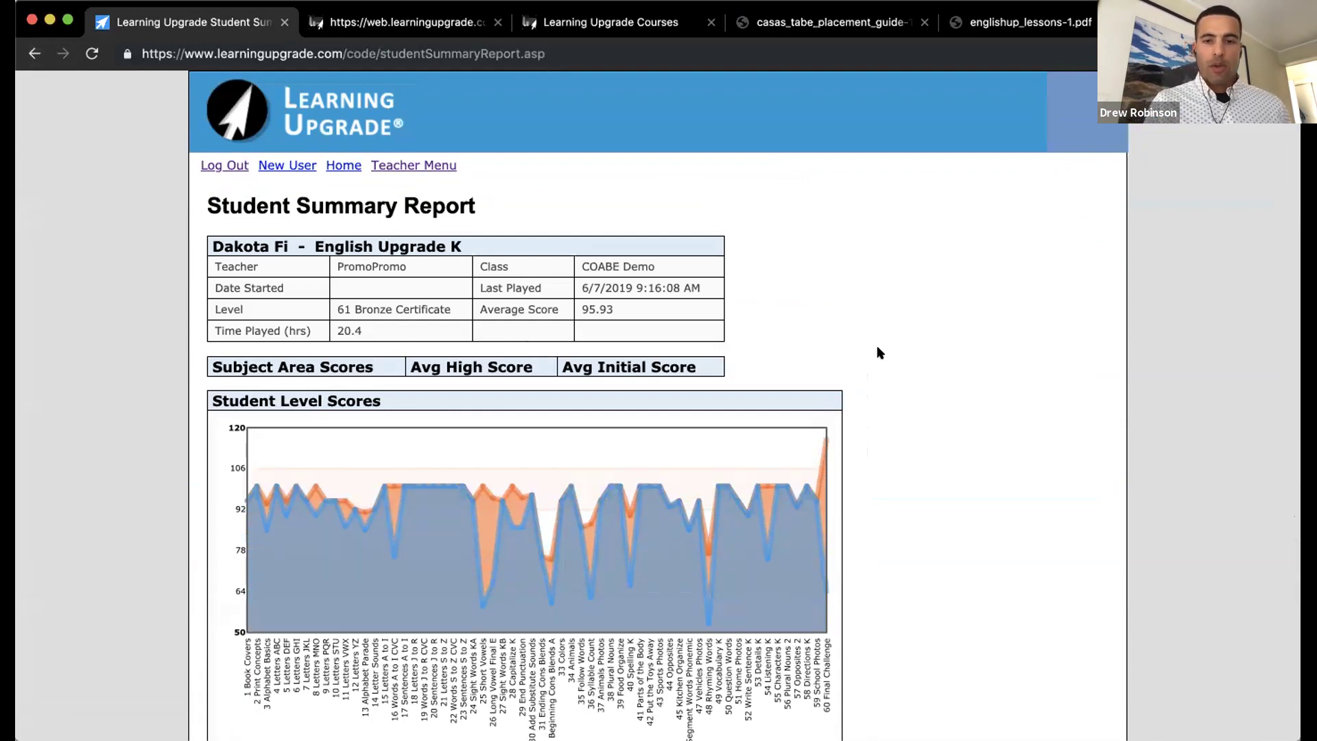
pyautogui.scroll(-3, 880, 352)
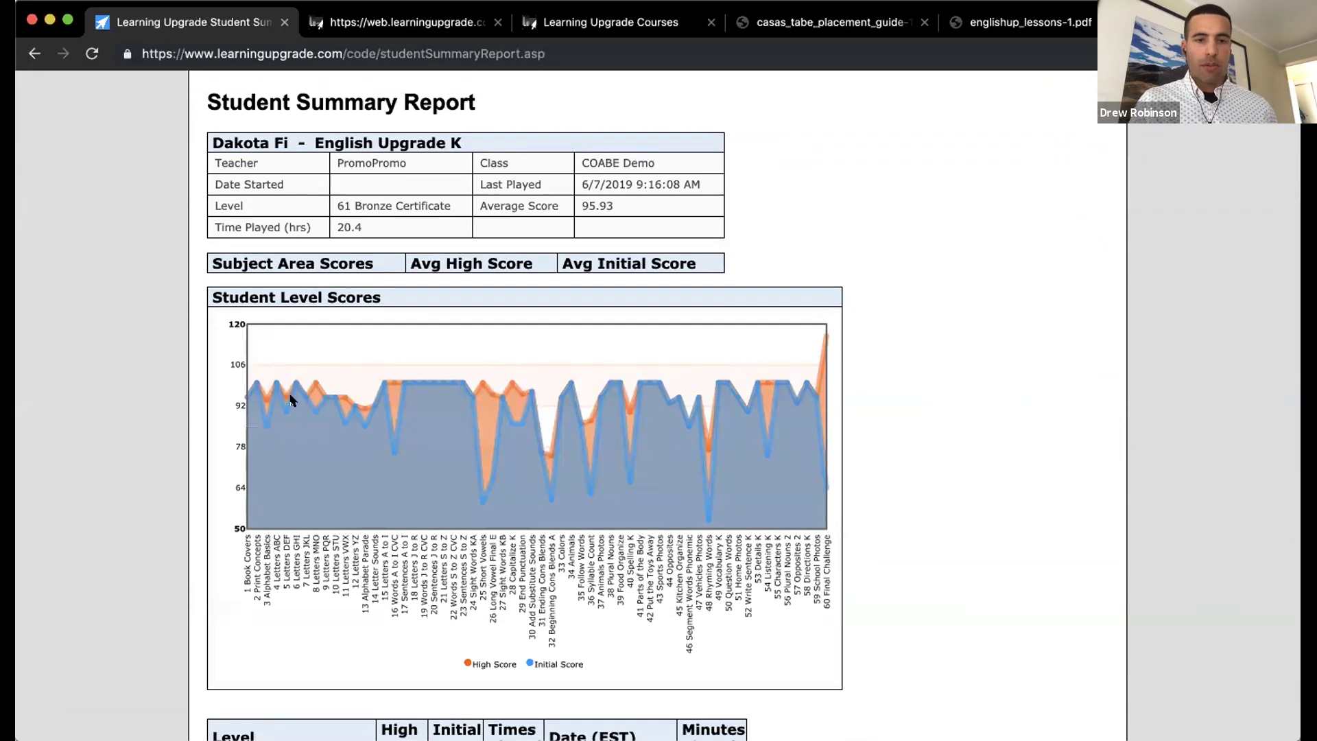
pyautogui.scroll(-1, 290, 400)
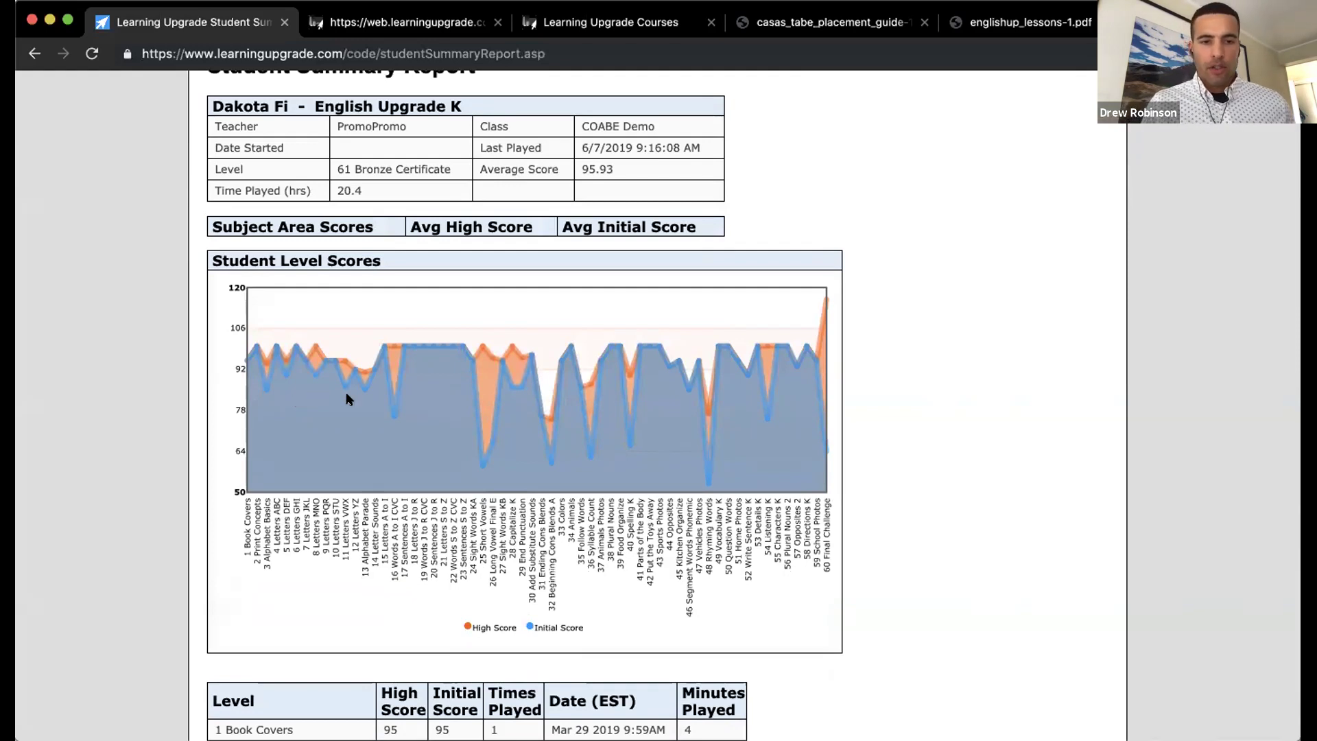
pyautogui.moveTo(392, 408)
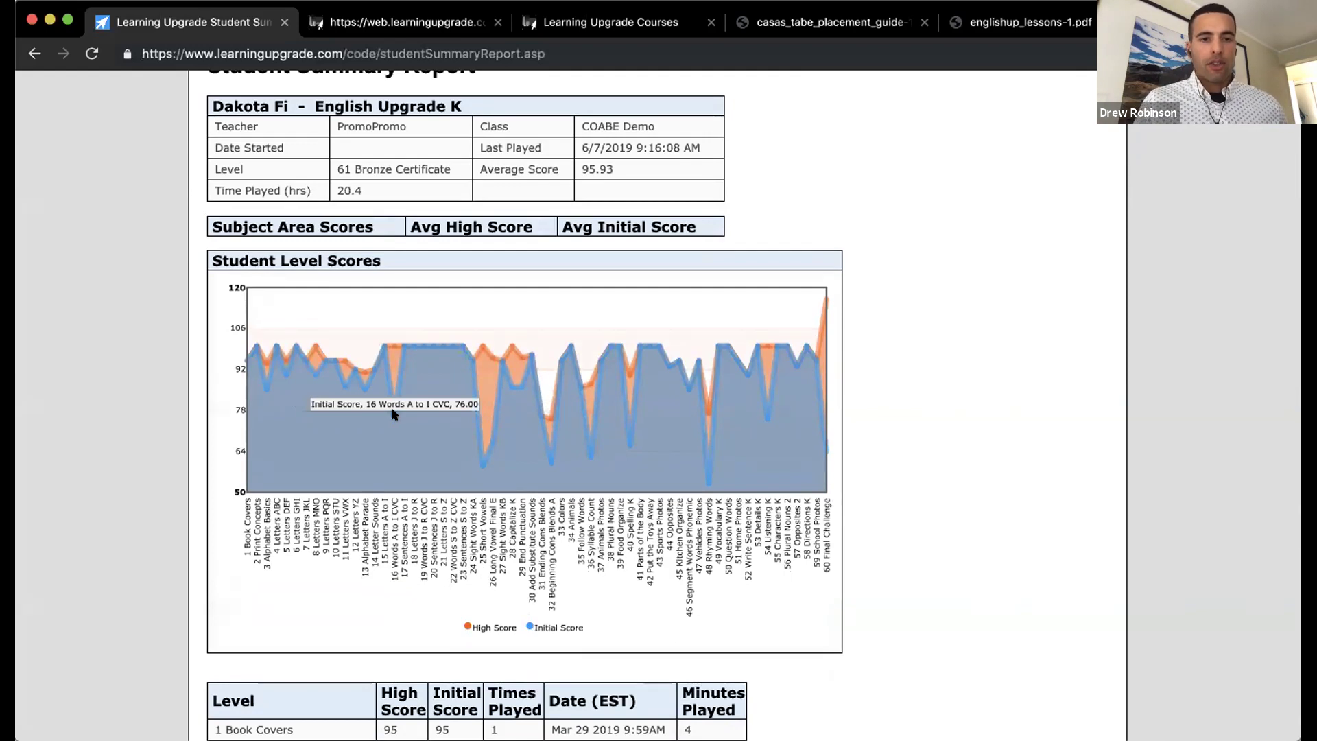
pyautogui.moveTo(389, 349)
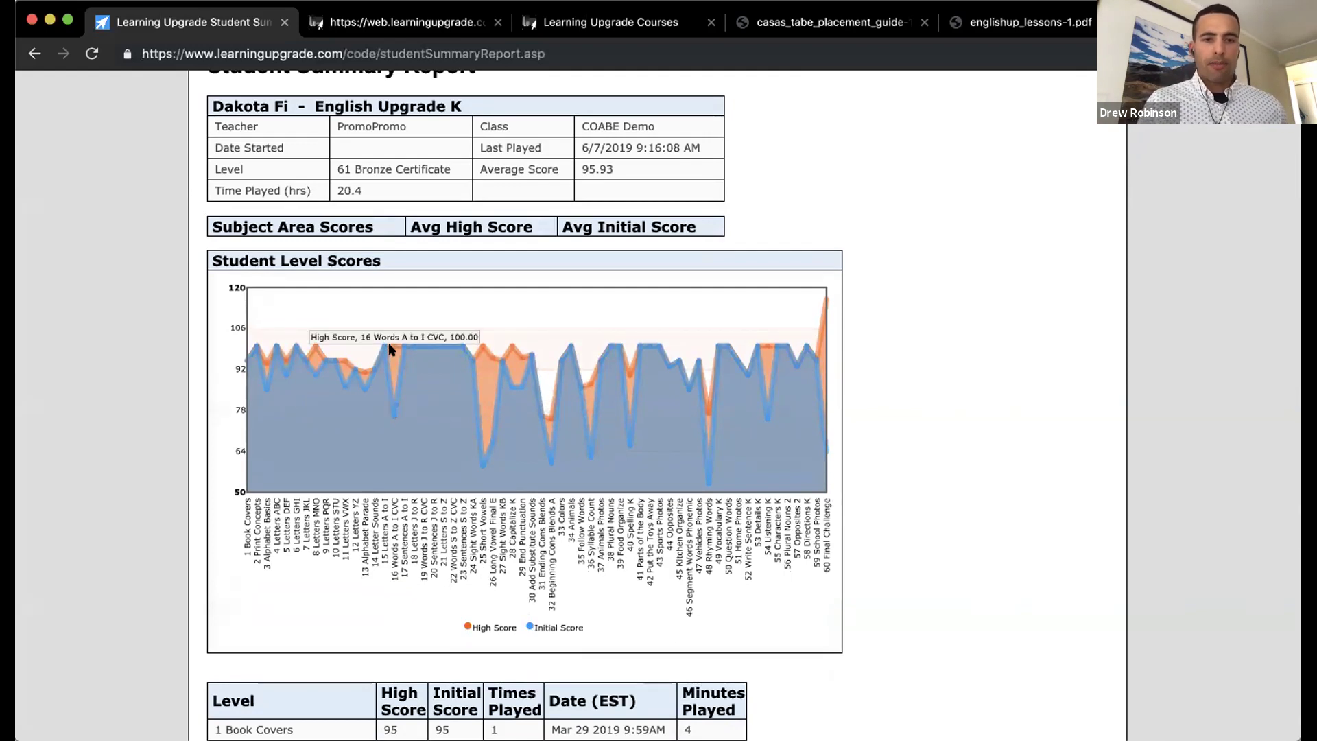
pyautogui.moveTo(480, 465)
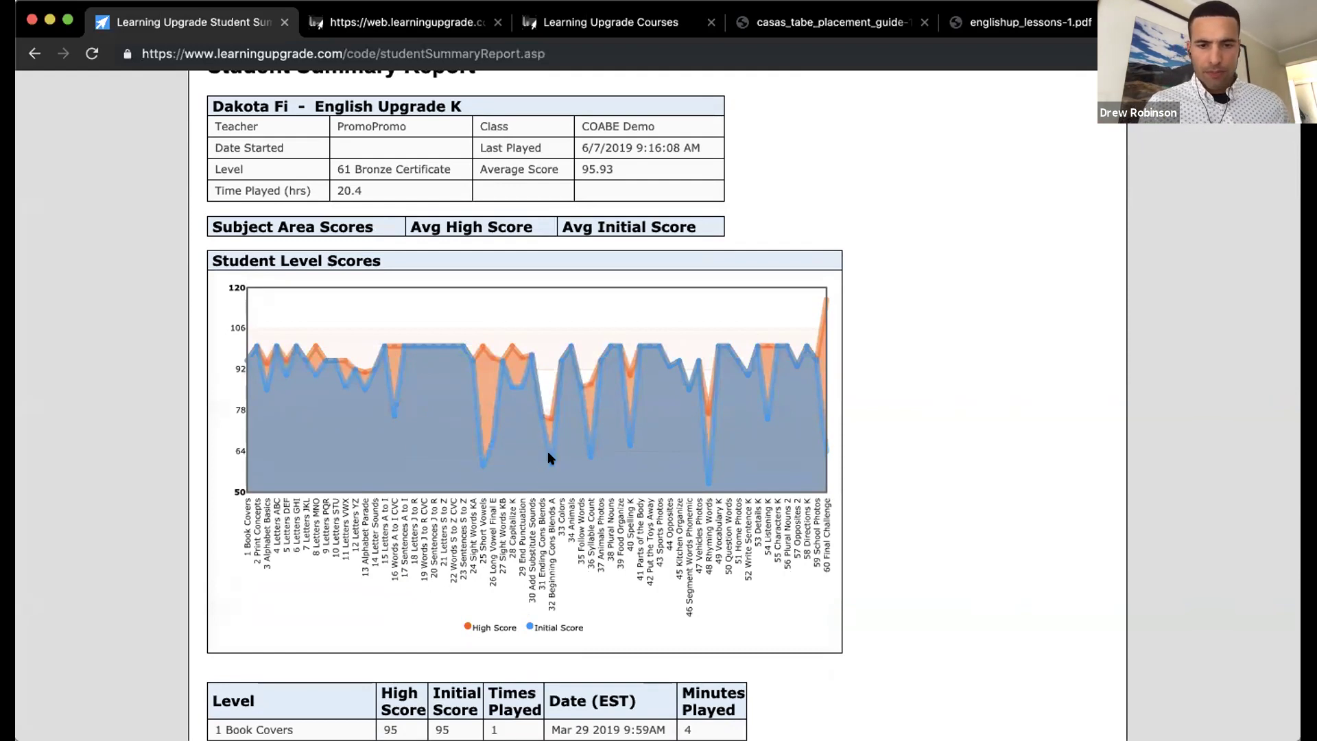
pyautogui.moveTo(549, 463)
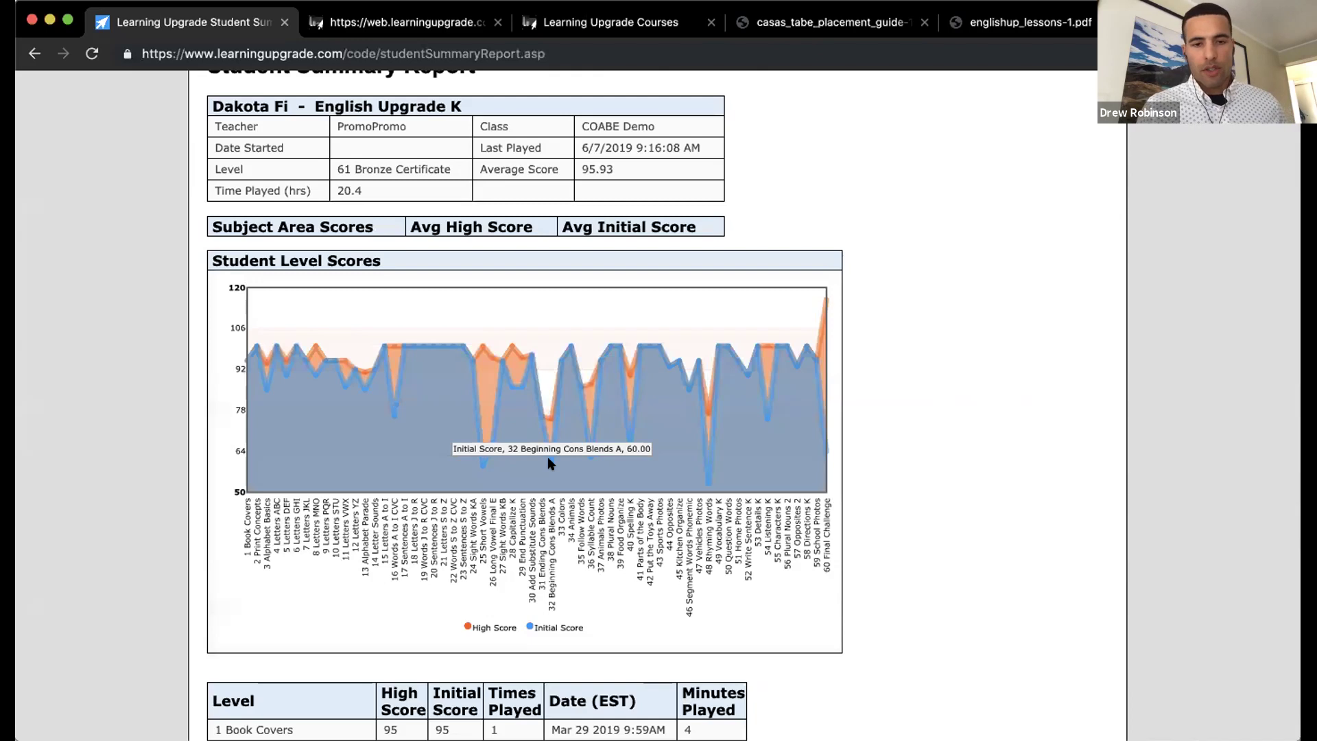
pyautogui.moveTo(550, 421)
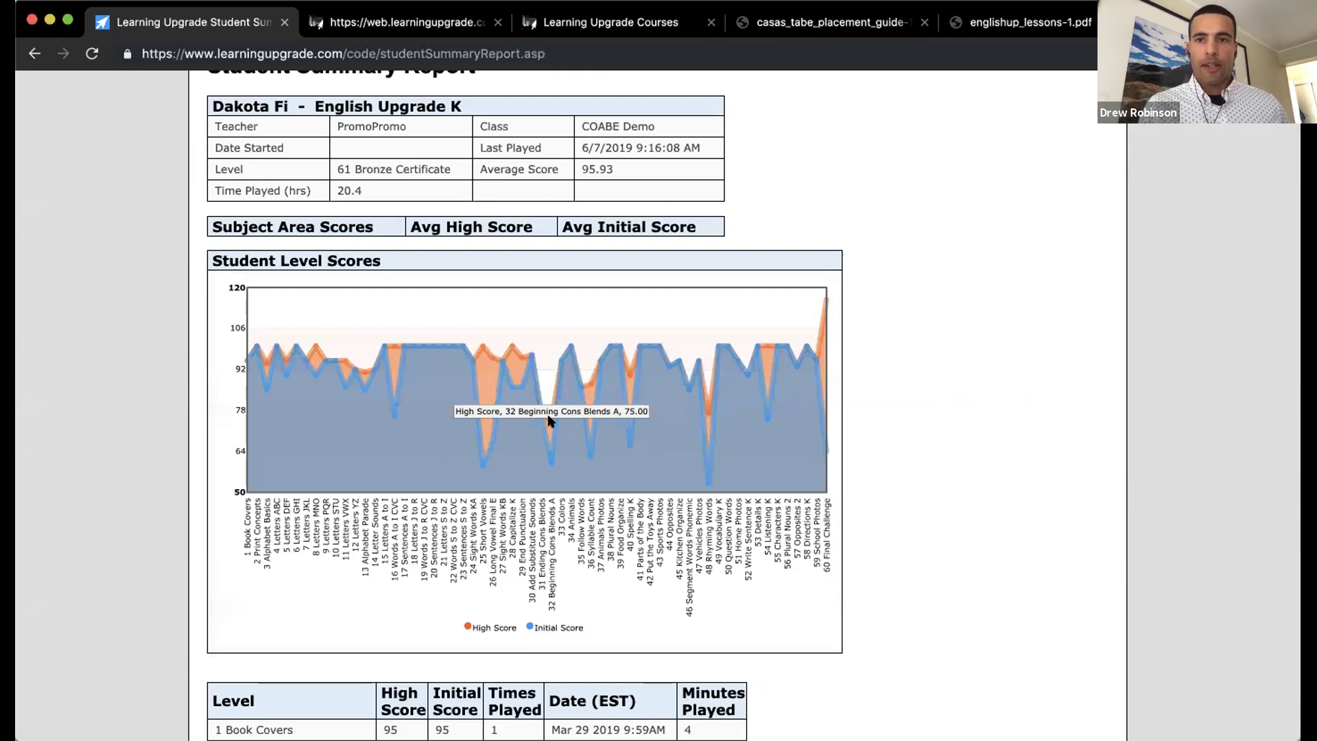
pyautogui.scroll(-2, 548, 420)
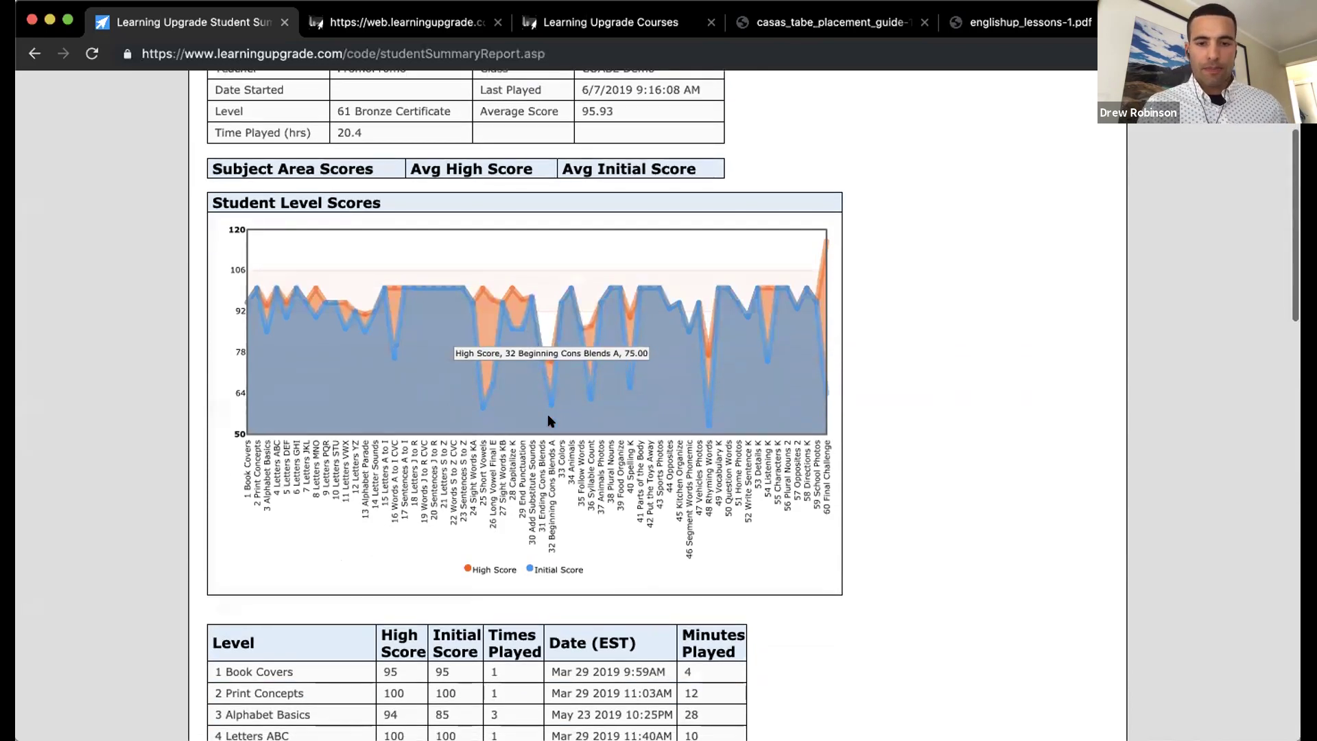
pyautogui.scroll(-3, 548, 421)
pyautogui.scroll(-4, 548, 421)
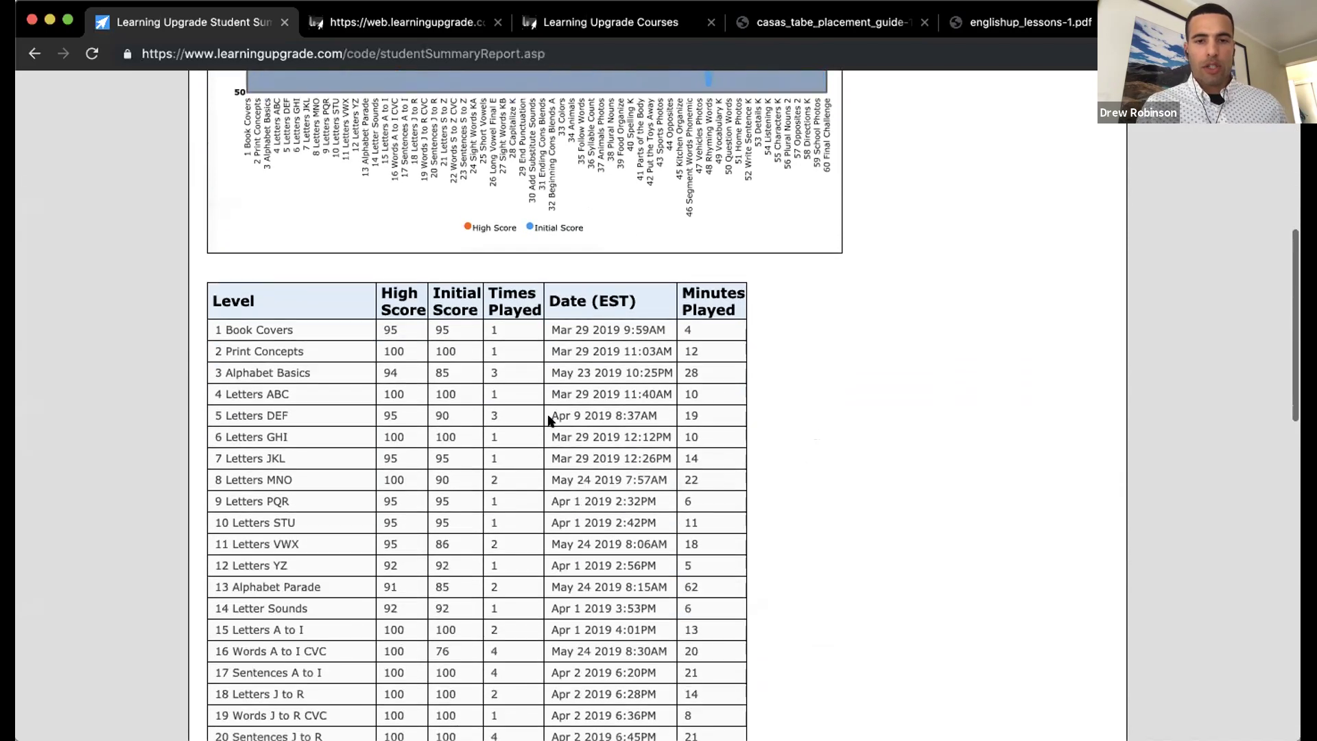
pyautogui.scroll(-1, 549, 420)
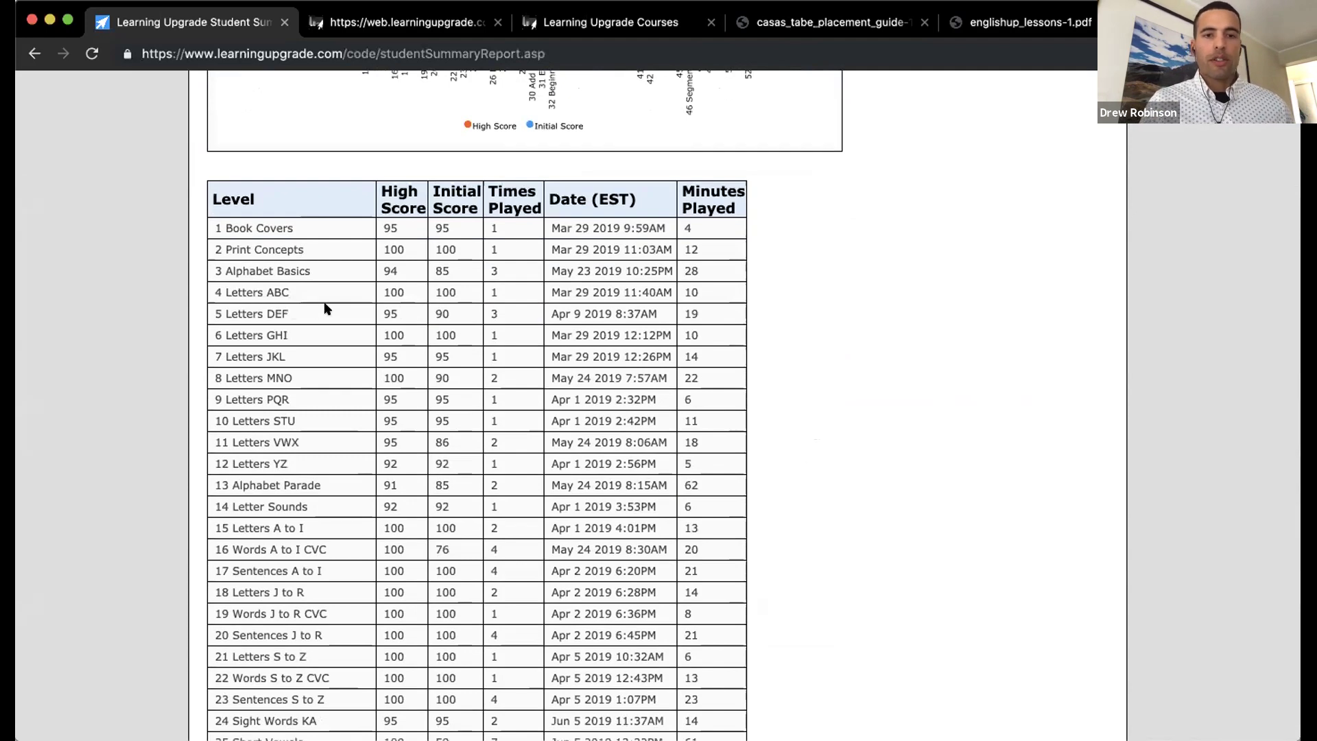
pyautogui.scroll(2, 326, 309)
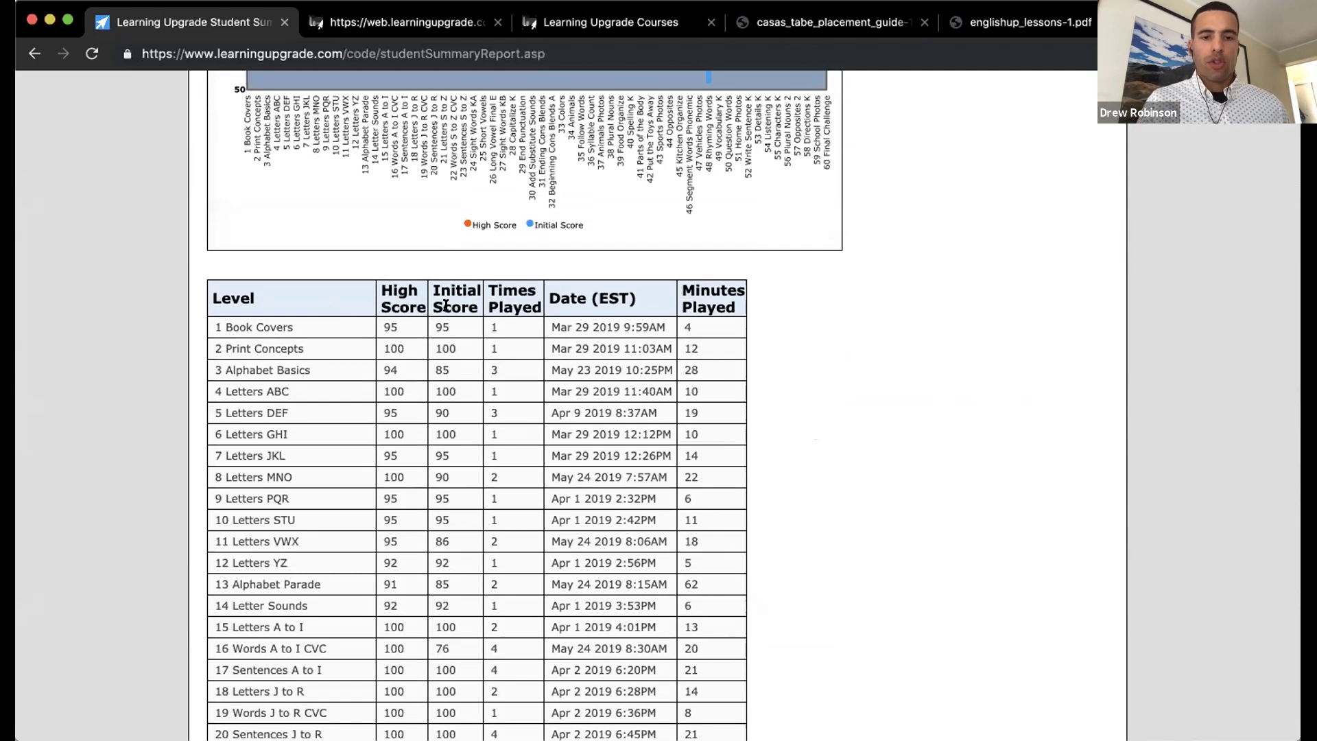
pyautogui.scroll(-1, 446, 306)
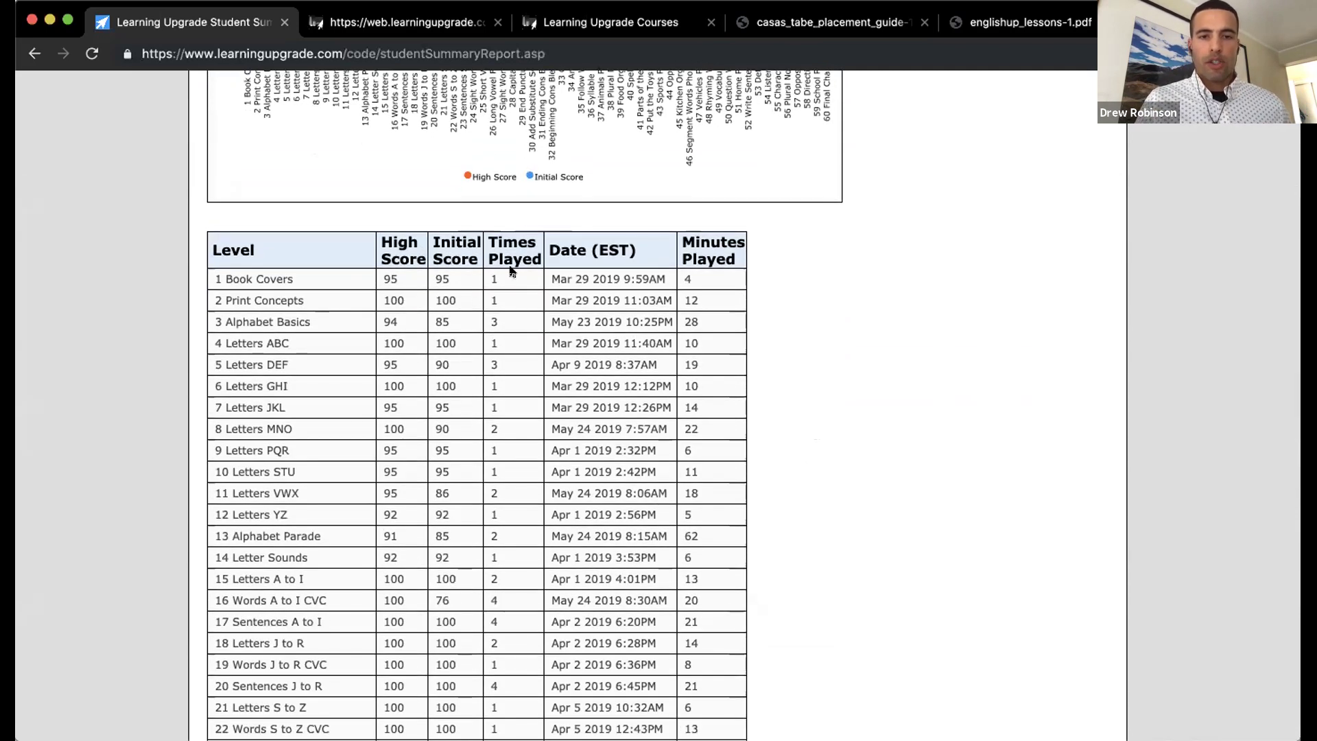
pyautogui.scroll(-1, 511, 271)
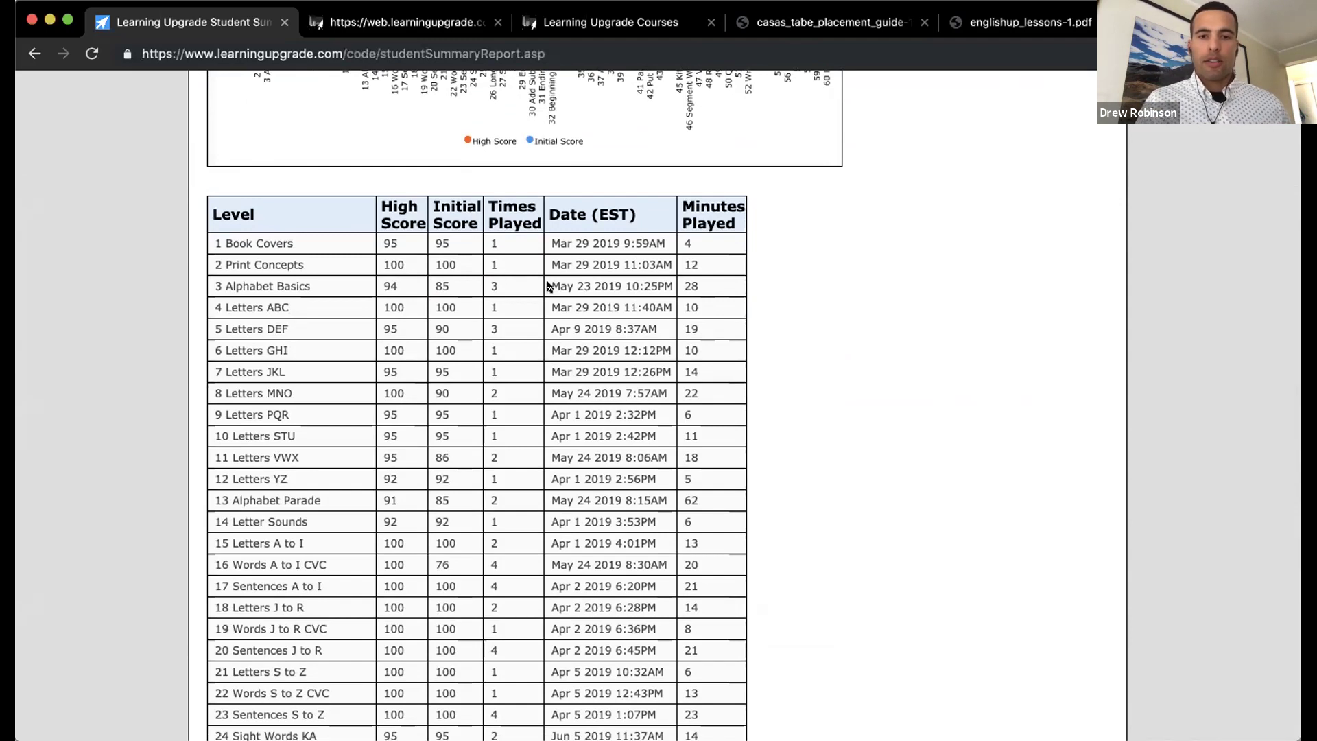
pyautogui.scroll(-1, 550, 286)
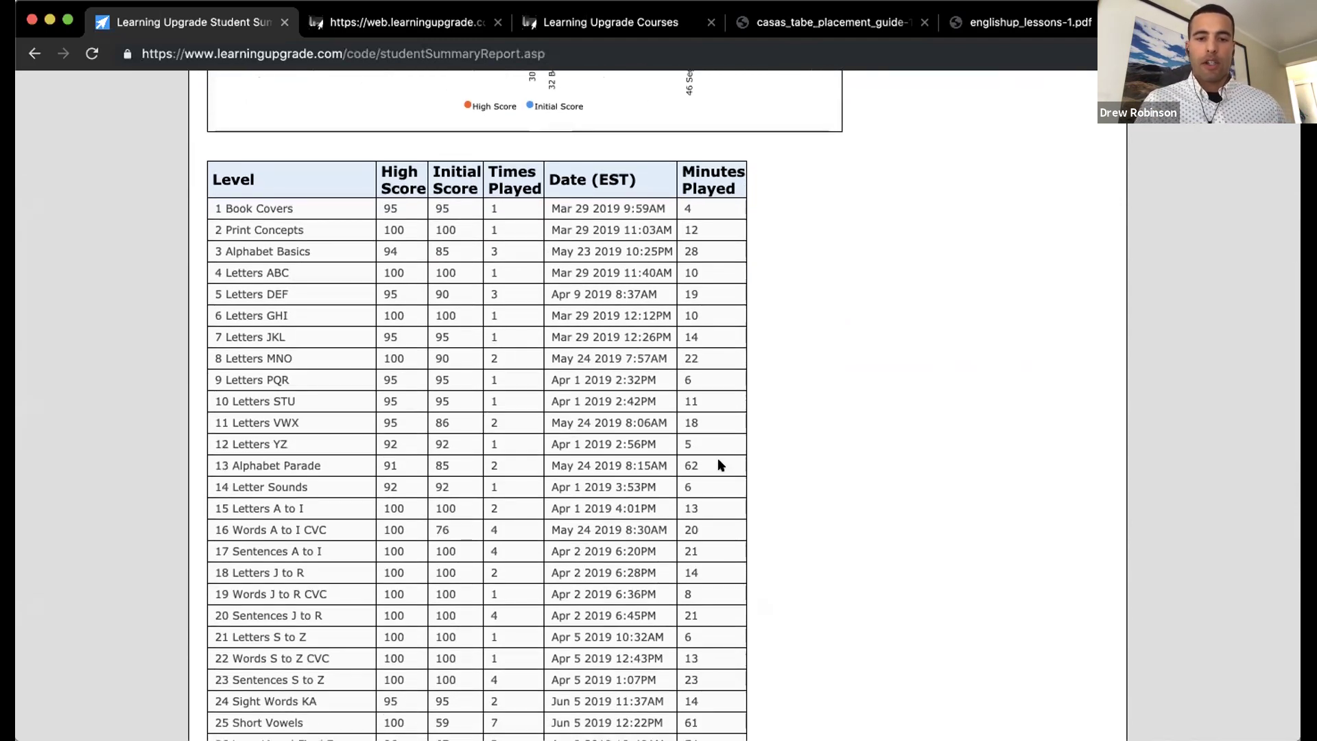
pyautogui.scroll(-2, 721, 466)
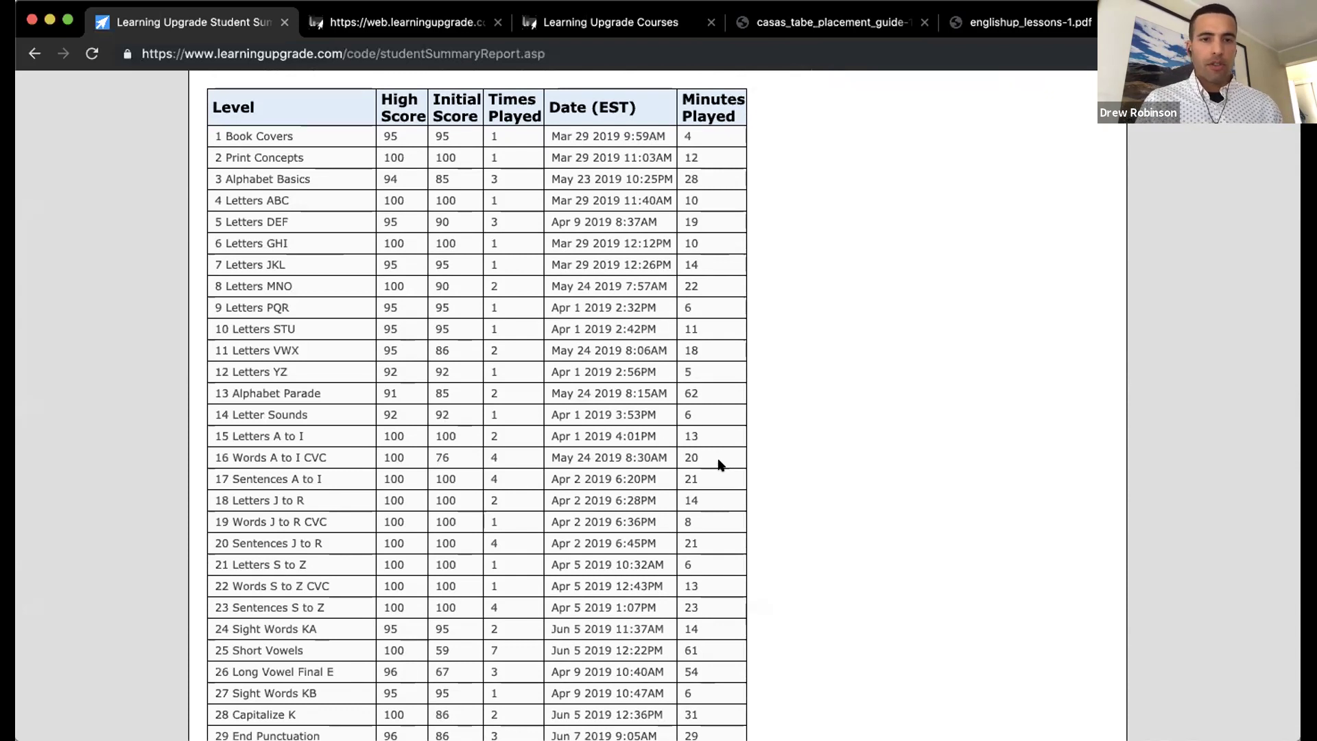
pyautogui.scroll(-1, 721, 465)
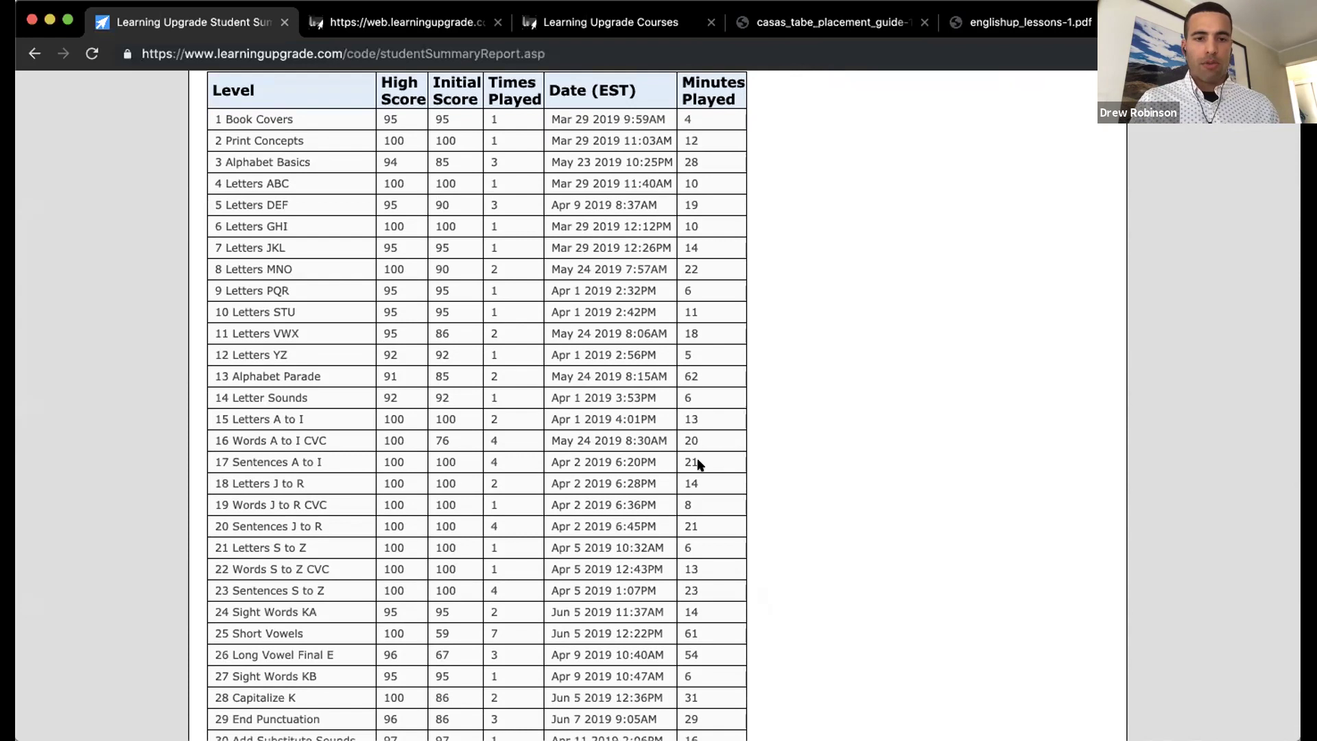
pyautogui.scroll(-2, 520, 461)
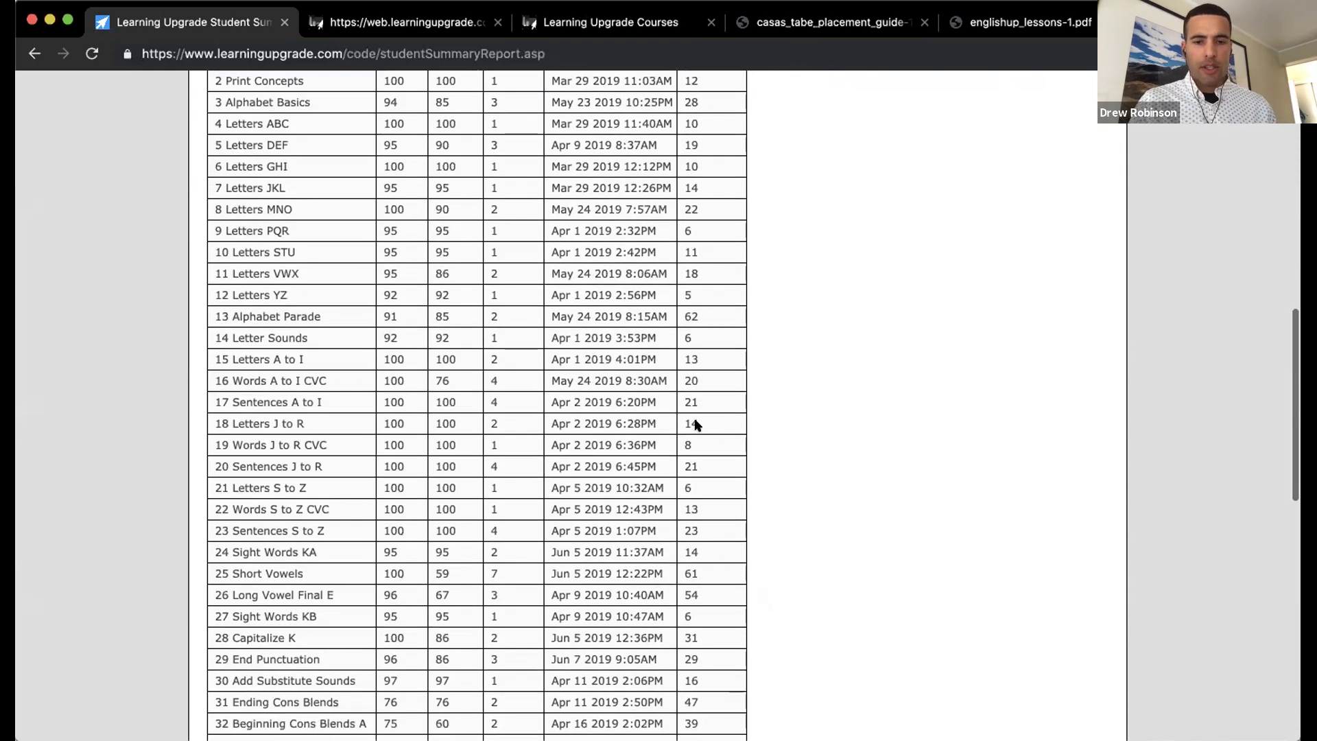
pyautogui.scroll(-2, 695, 425)
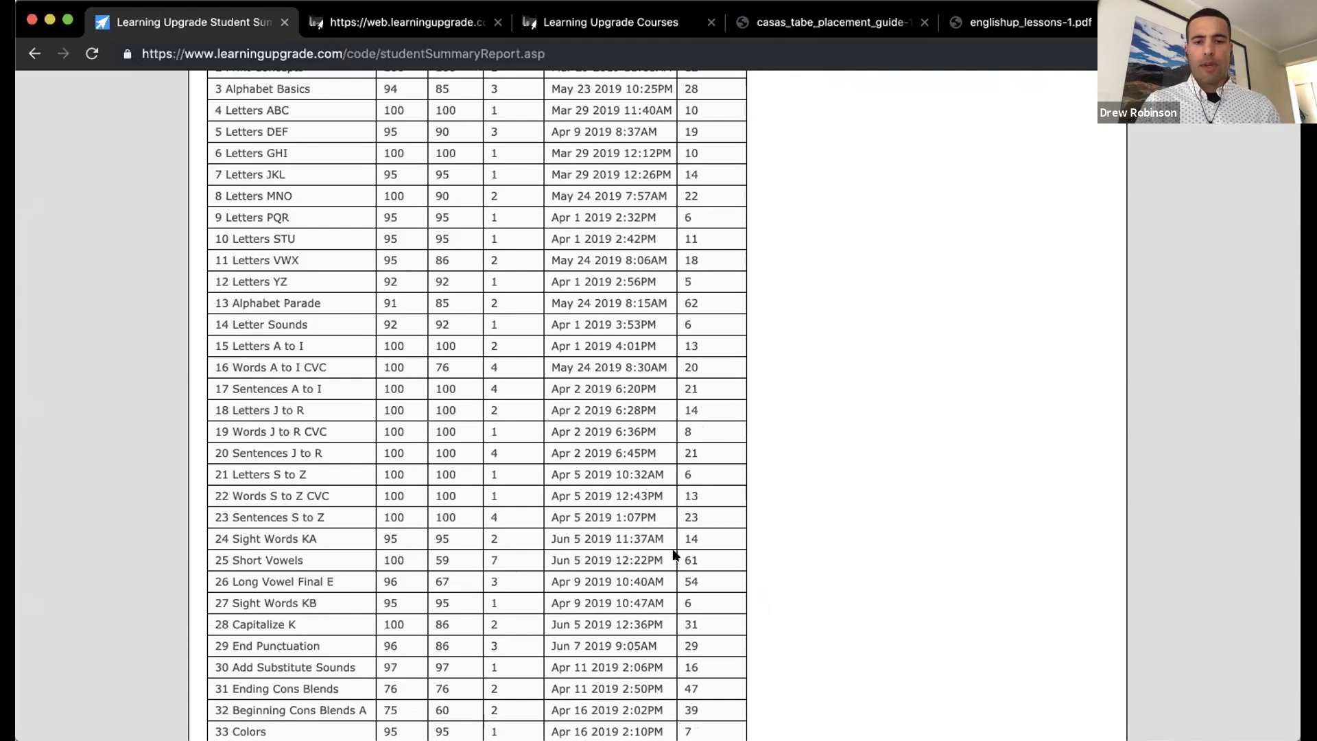
pyautogui.scroll(-2, 674, 553)
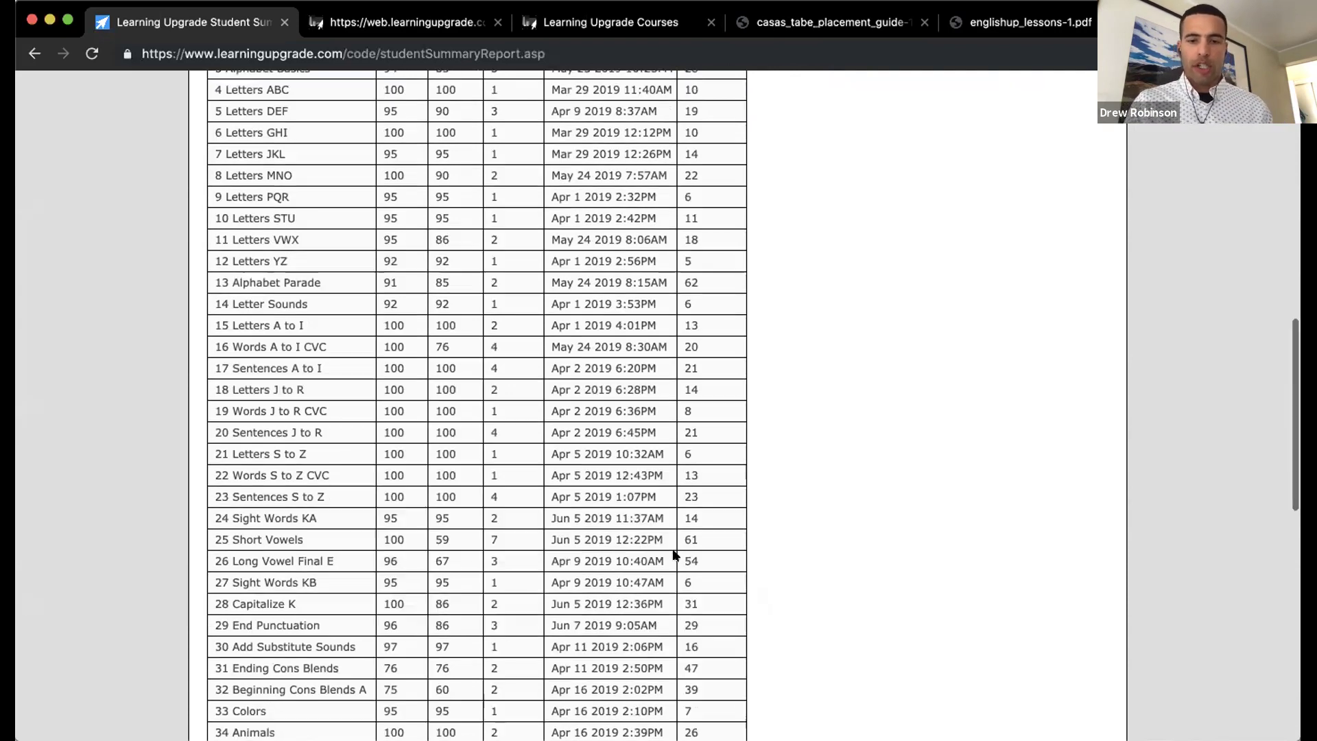
pyautogui.scroll(15, 673, 547)
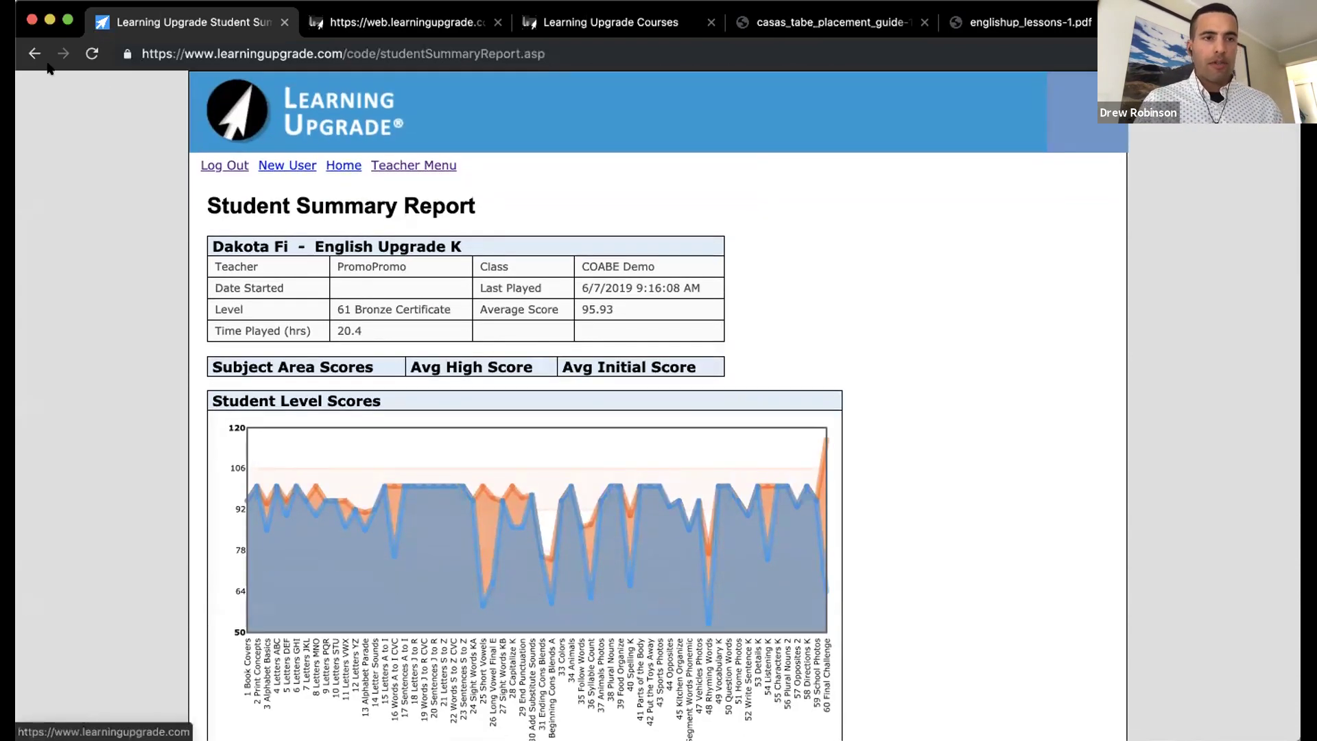
# Step: Go back to the COABE Demo Courses page and review the 7/31/2020 expirations
pyautogui.click(34, 54)
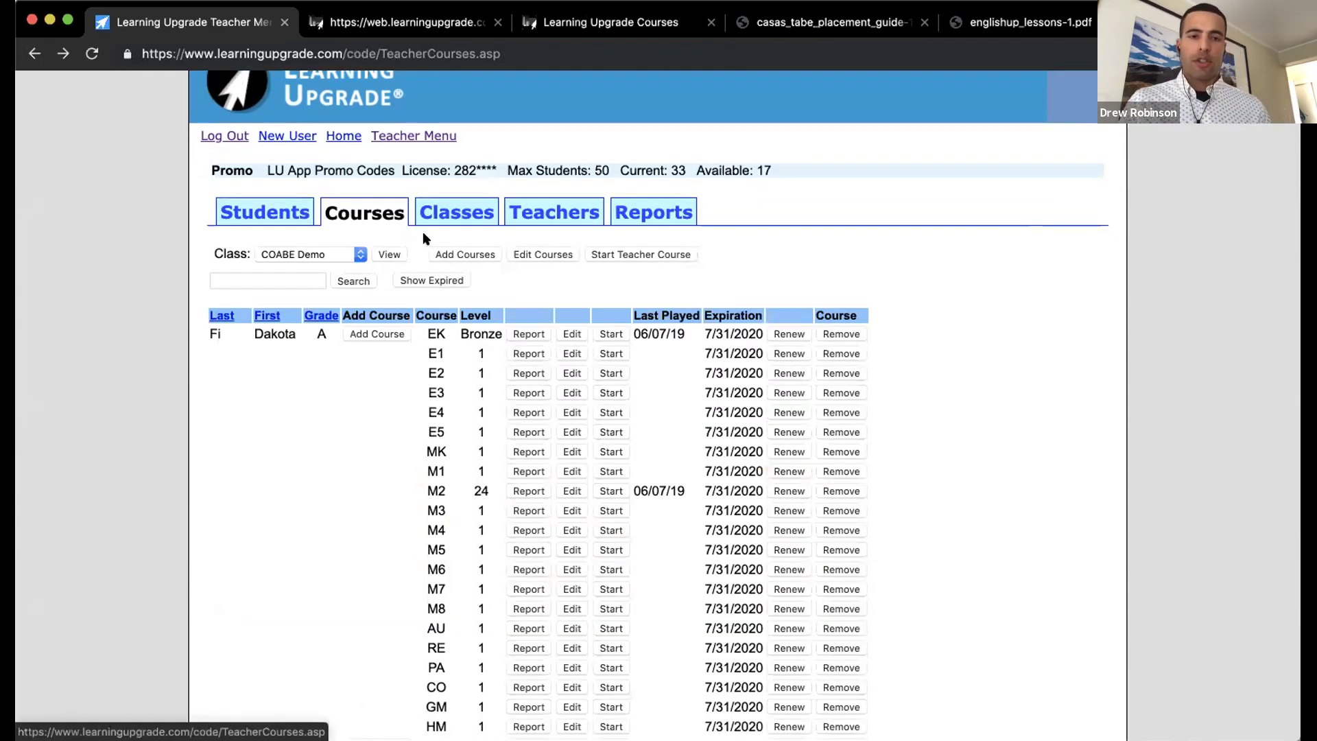
pyautogui.scroll(-2, 423, 237)
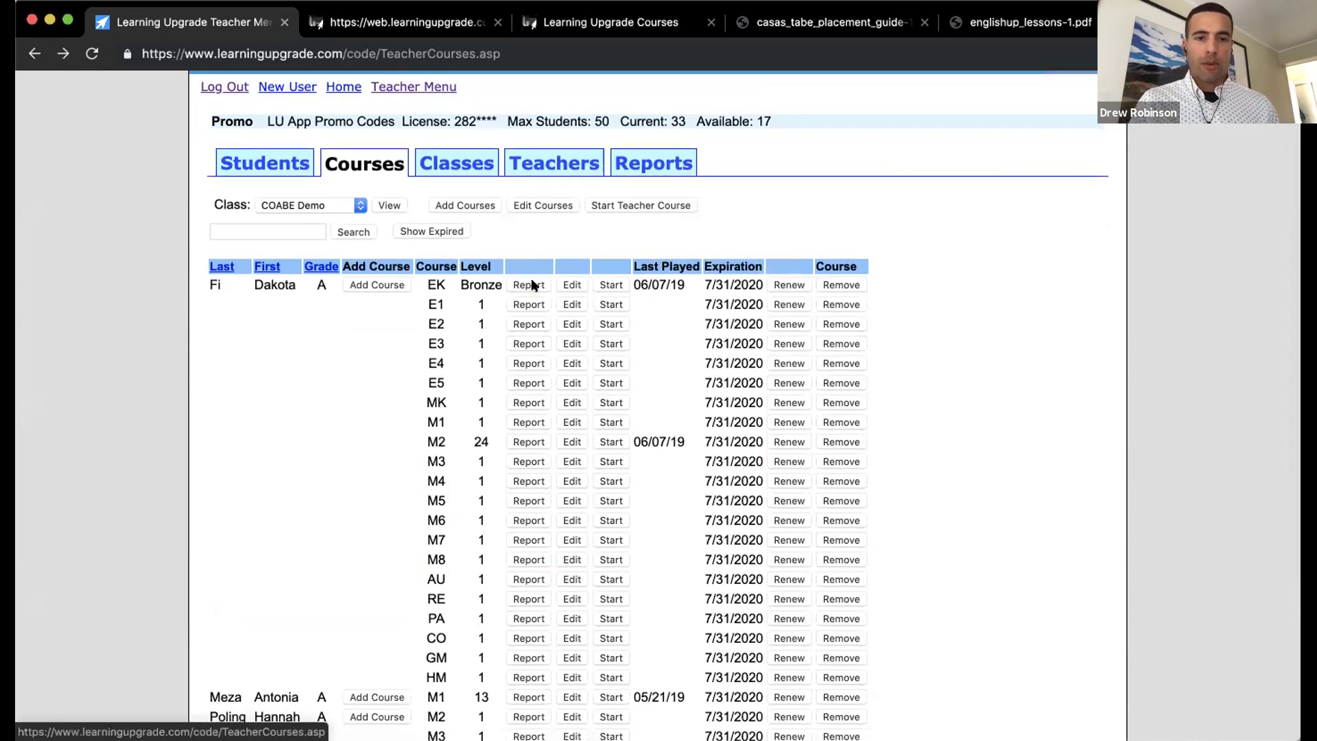
pyautogui.scroll(1, 533, 285)
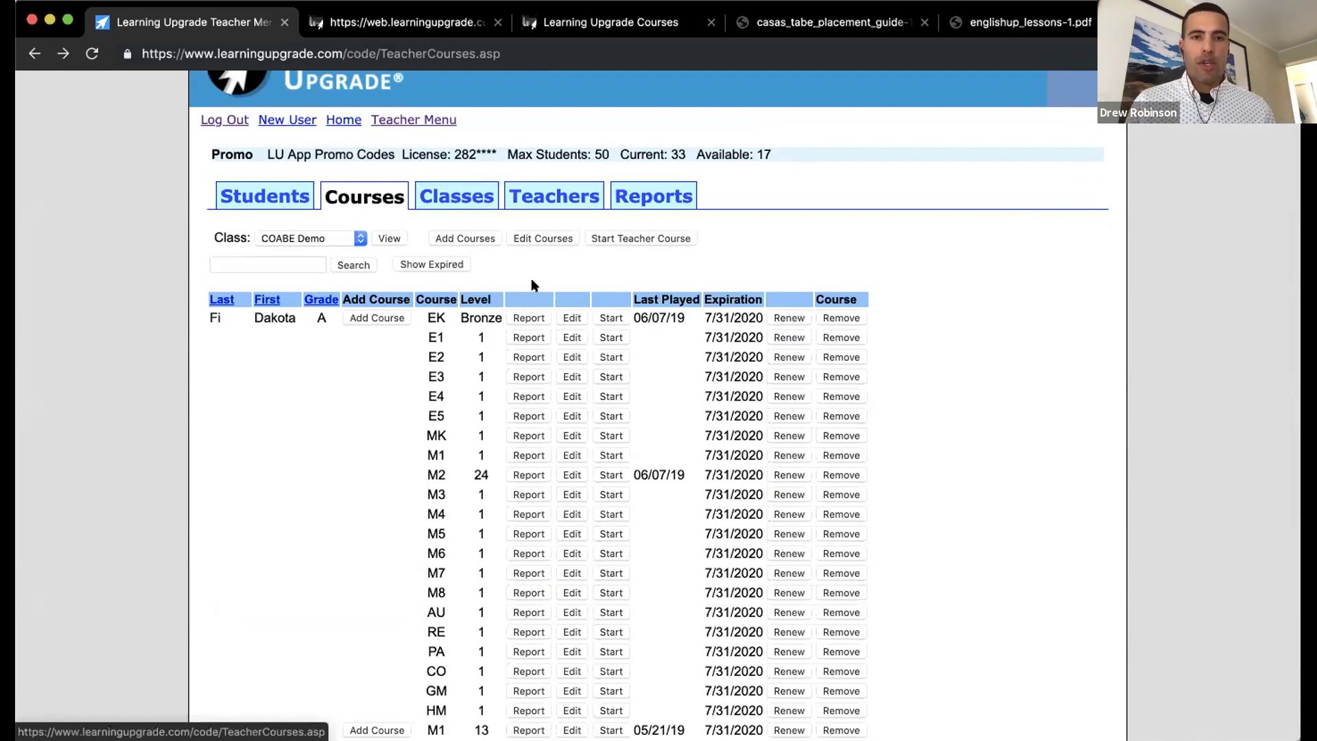
pyautogui.click(818, 20)
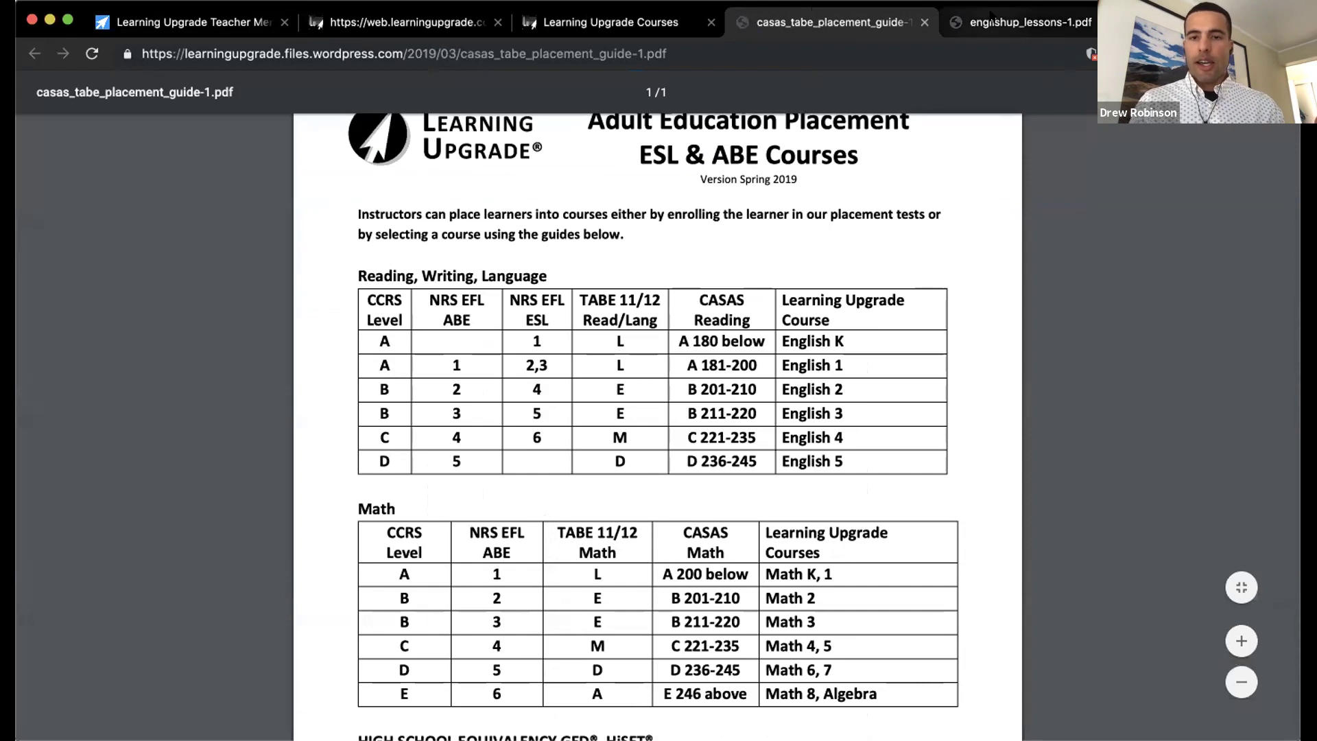
pyautogui.click(991, 15)
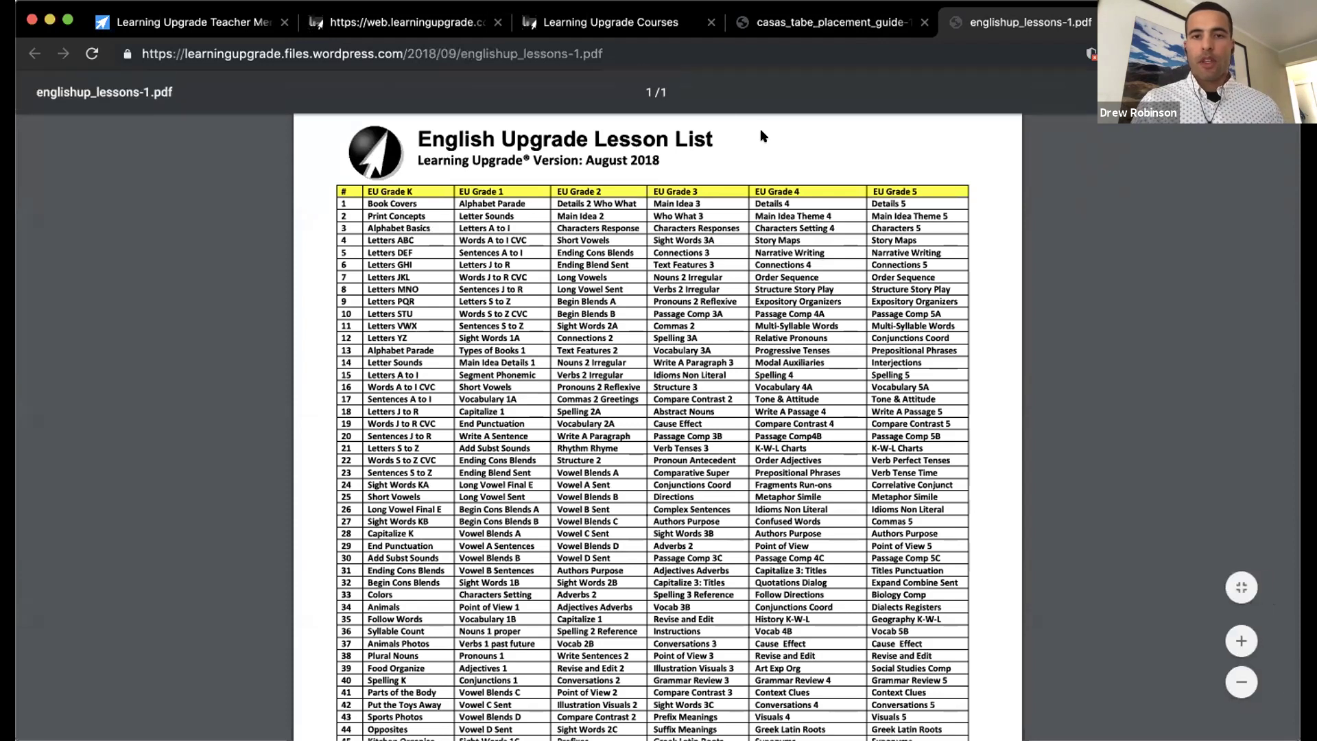
pyautogui.click(225, 26)
pyautogui.scroll(-1, 412, 278)
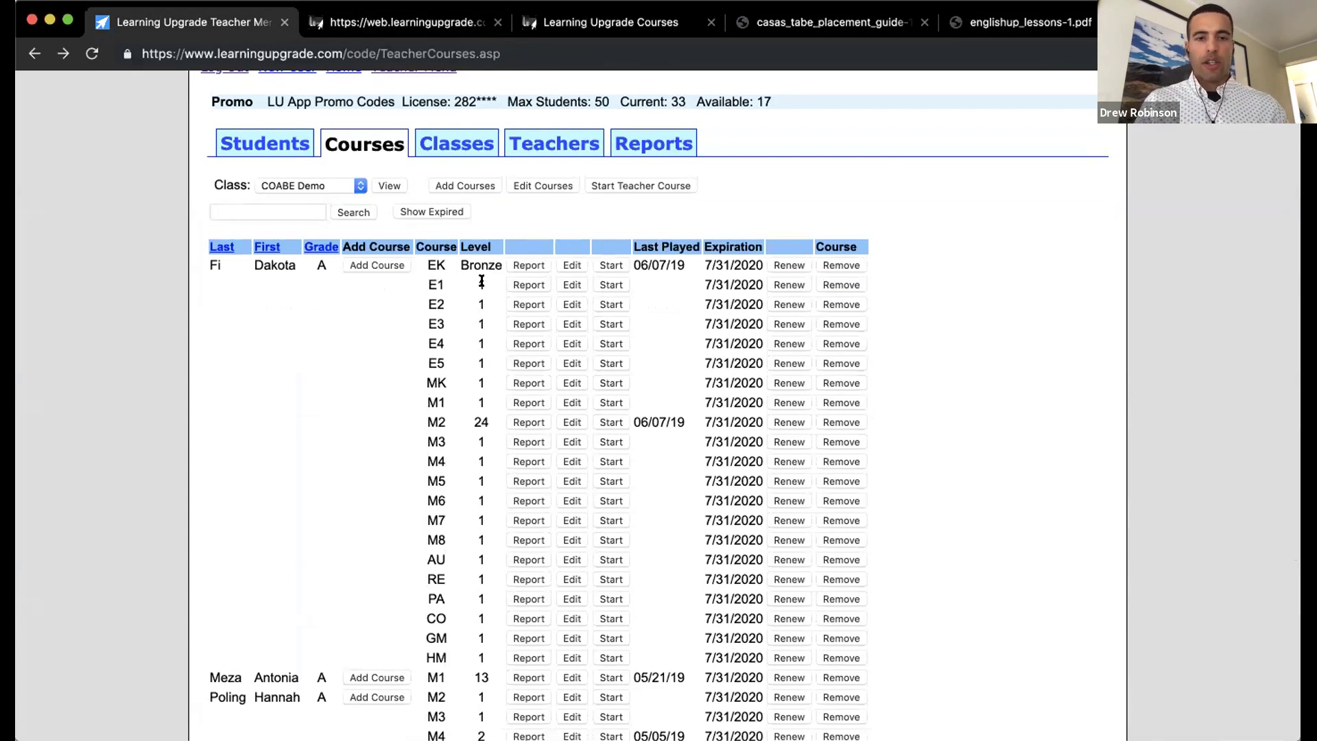
# Step: Change the first student's E1 course level to 15 and update the course
pyautogui.click(569, 284)
pyautogui.click(363, 323)
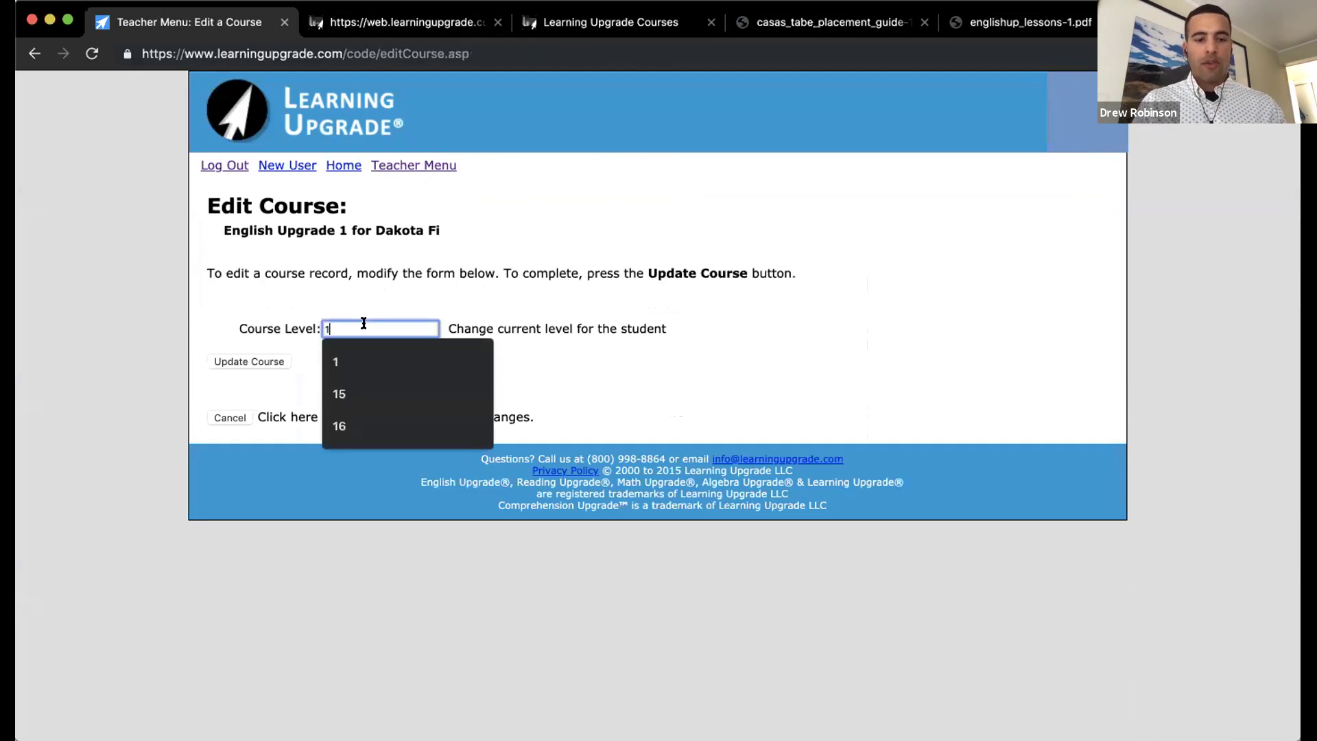
pyautogui.write('5')
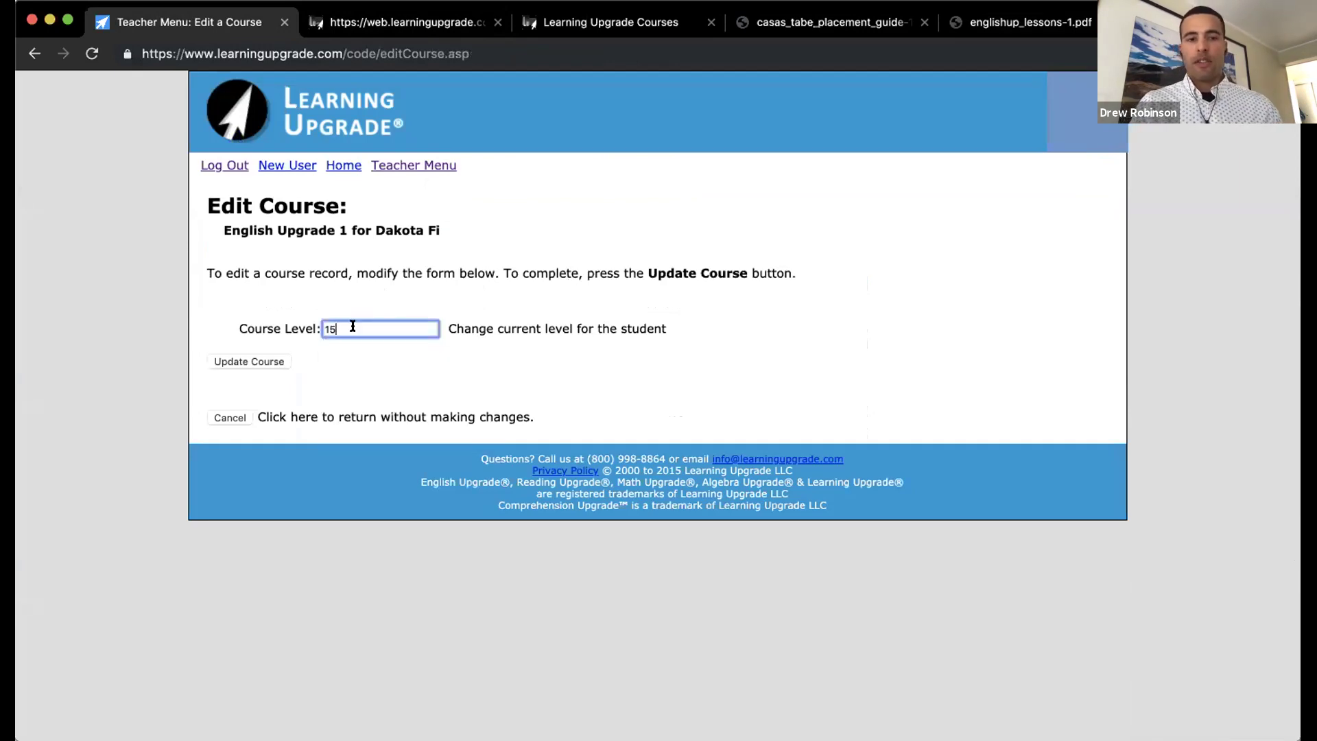
pyautogui.click(266, 364)
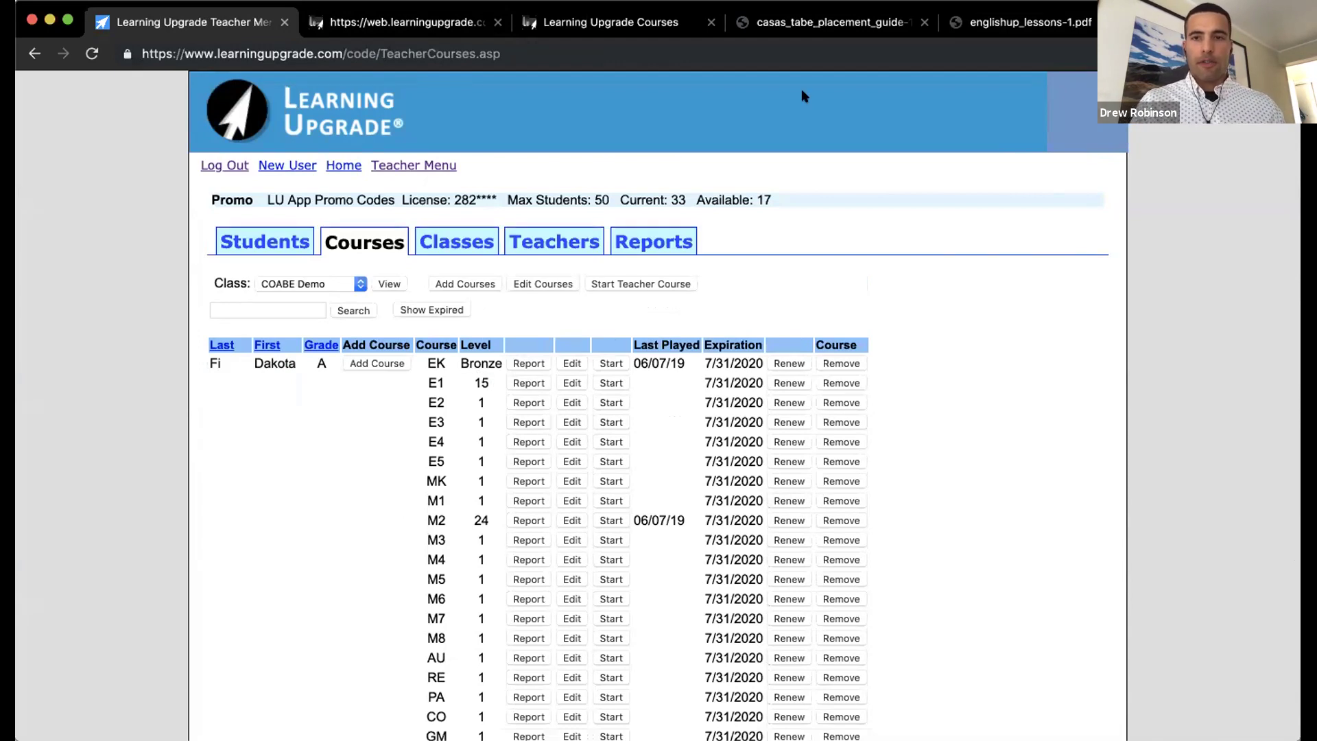
# Step: Find EU Grade 1 lesson 15, Segment Phonemic, in the lesson list, then view the placement guide
pyautogui.click(991, 21)
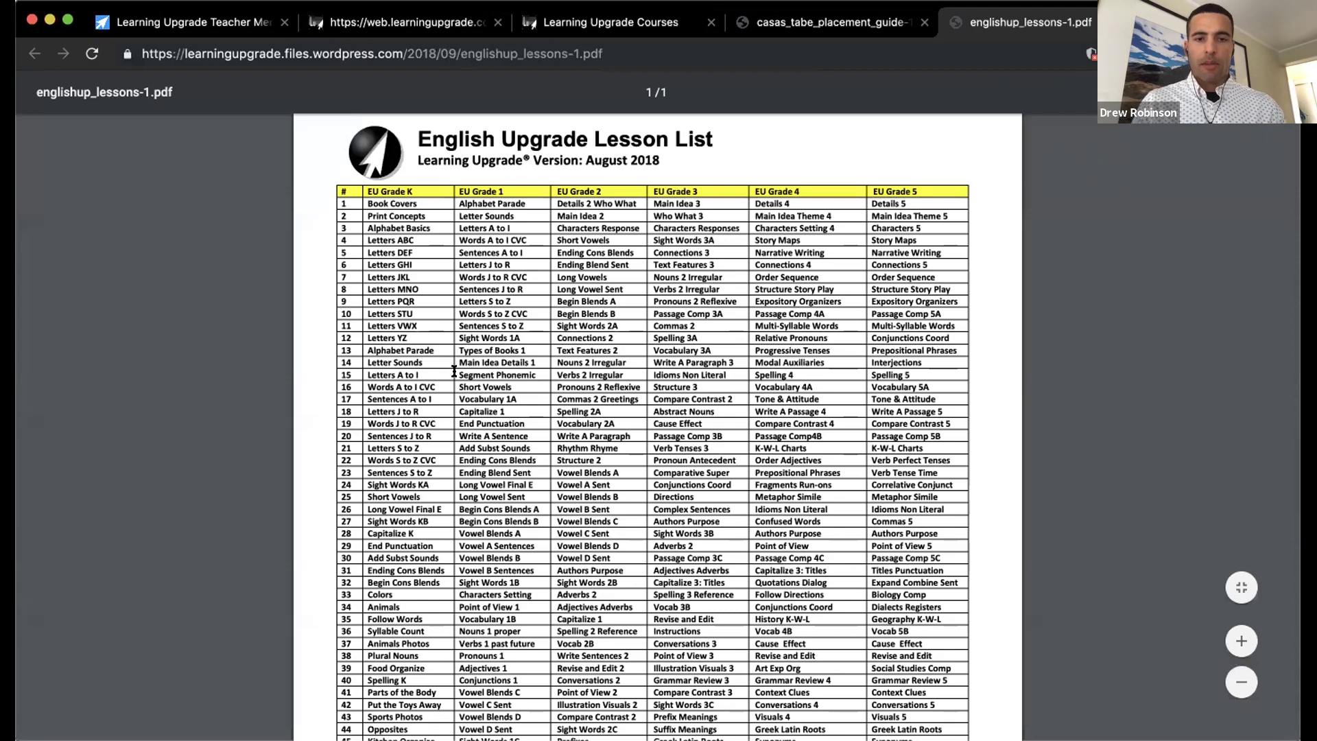
pyautogui.moveTo(459, 375); pyautogui.dragTo(535, 369)
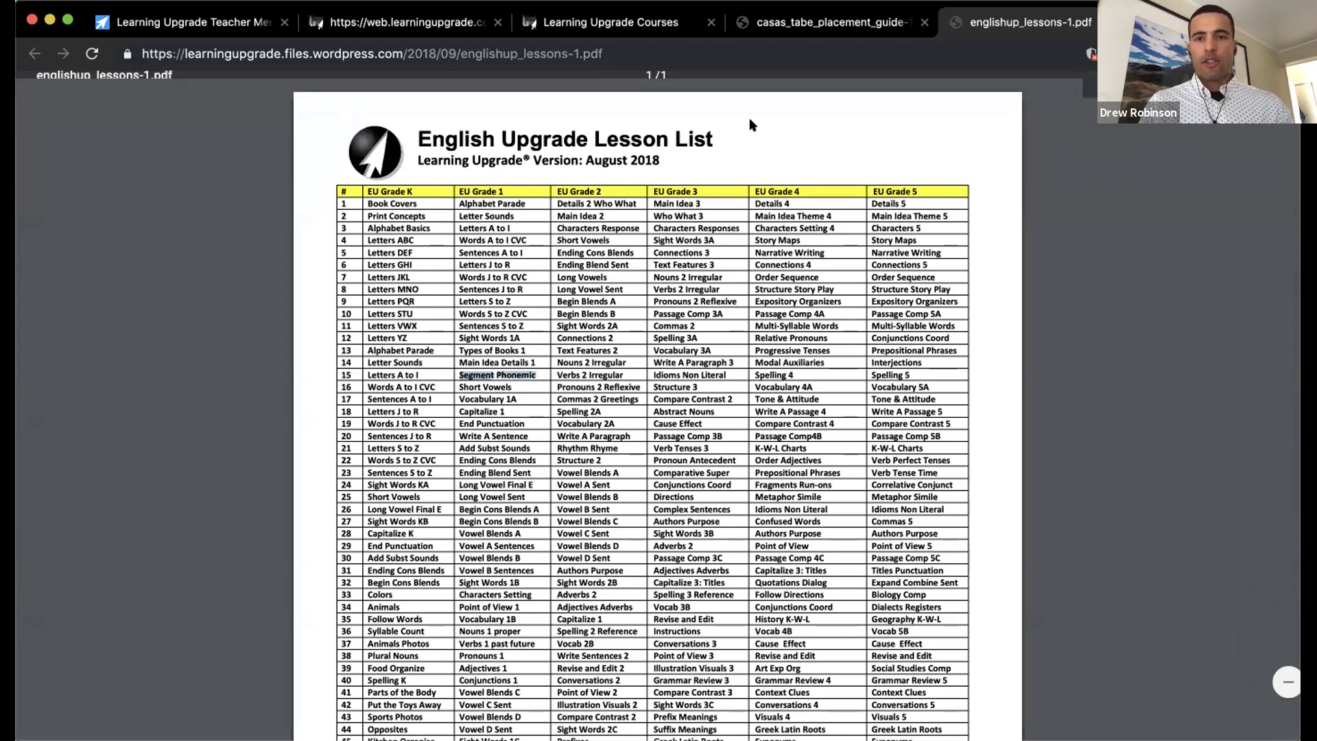
pyautogui.click(813, 22)
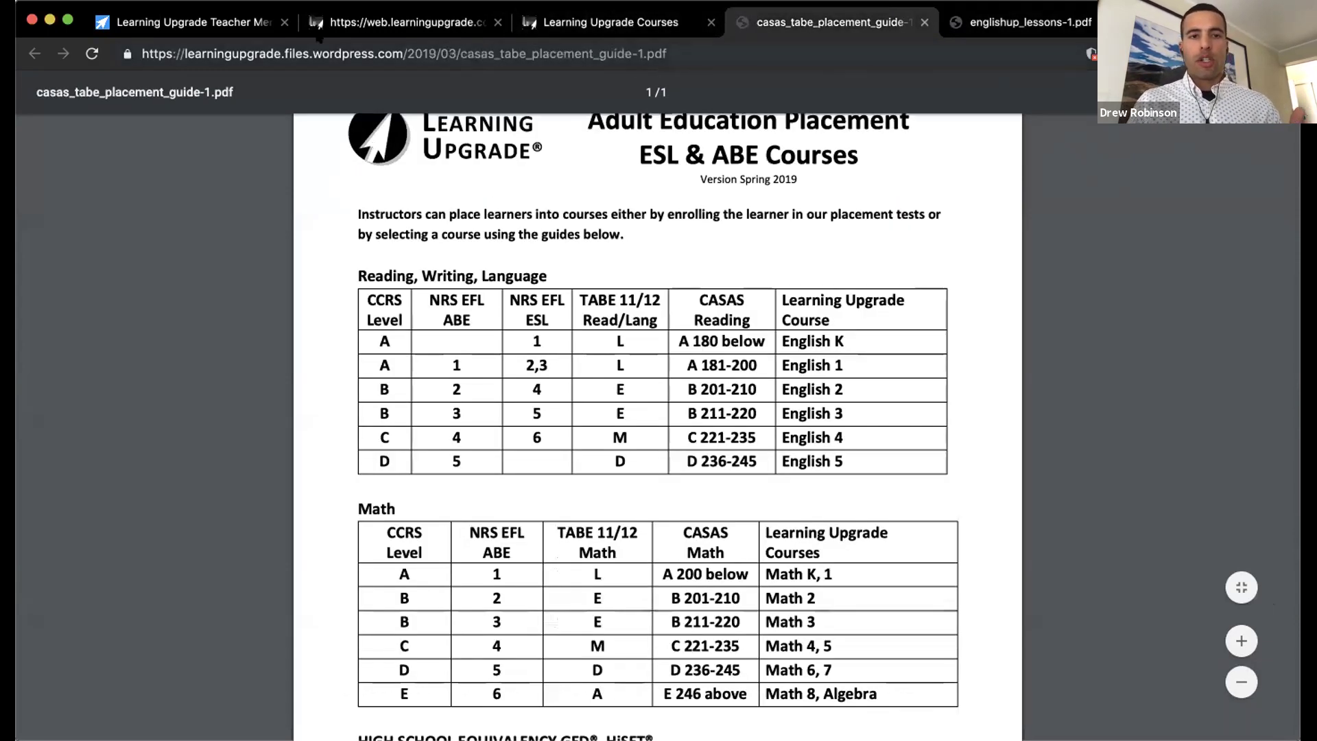
# Step: Switch to the Courses page, then reopen the English Upgrade lesson list and scroll its table
pyautogui.click(205, 24)
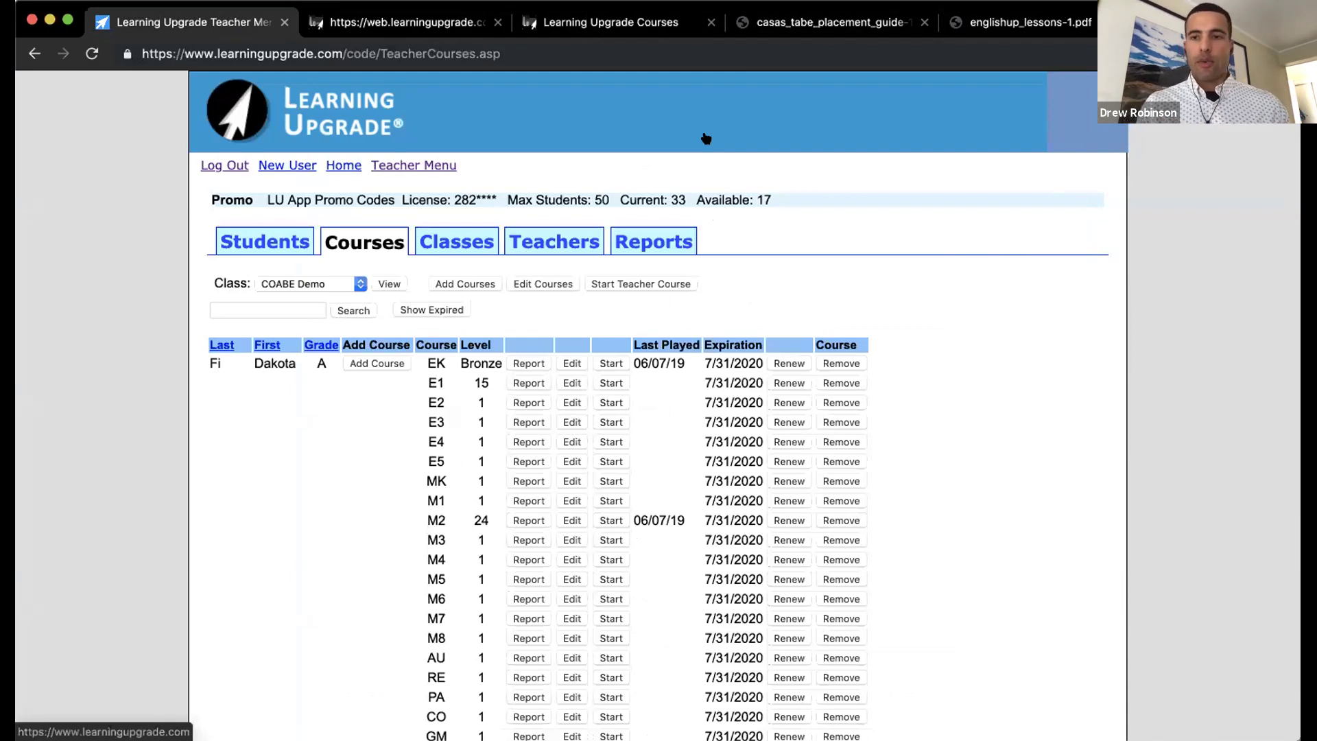
pyautogui.click(983, 22)
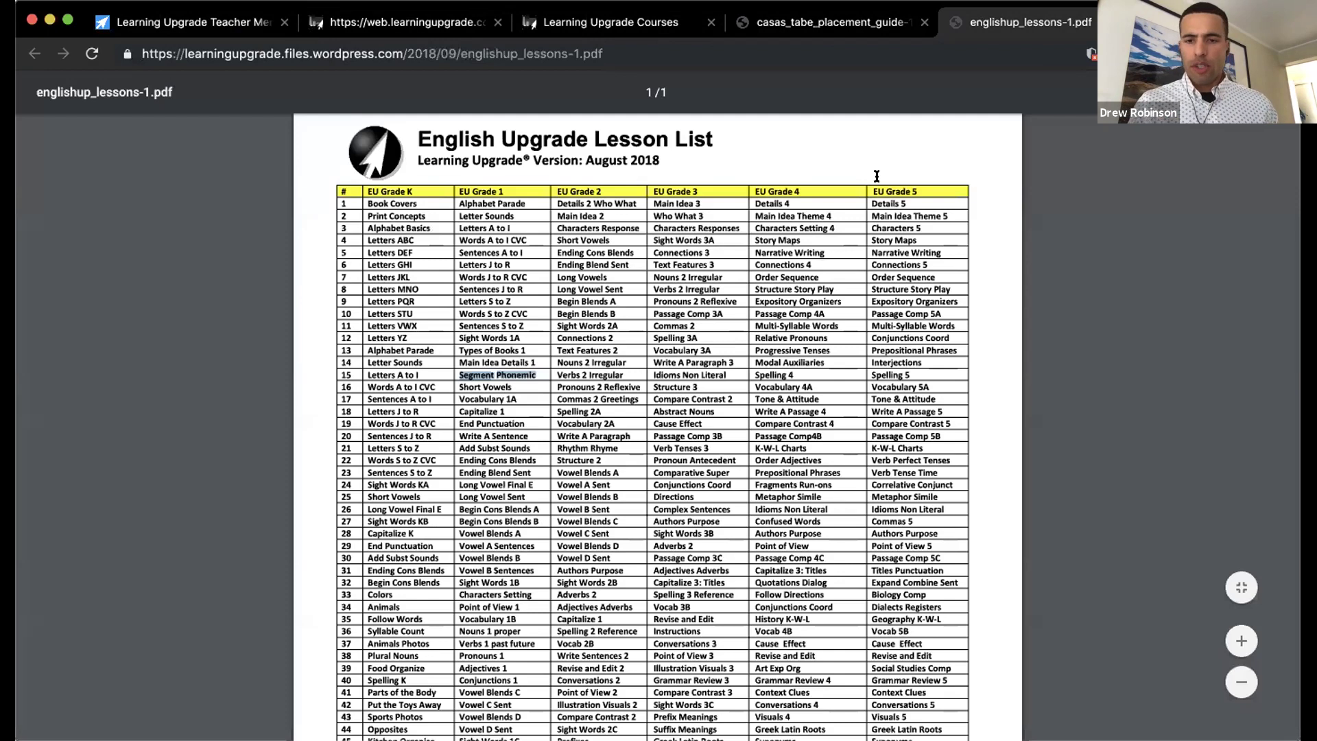
pyautogui.scroll(-1, 822, 395)
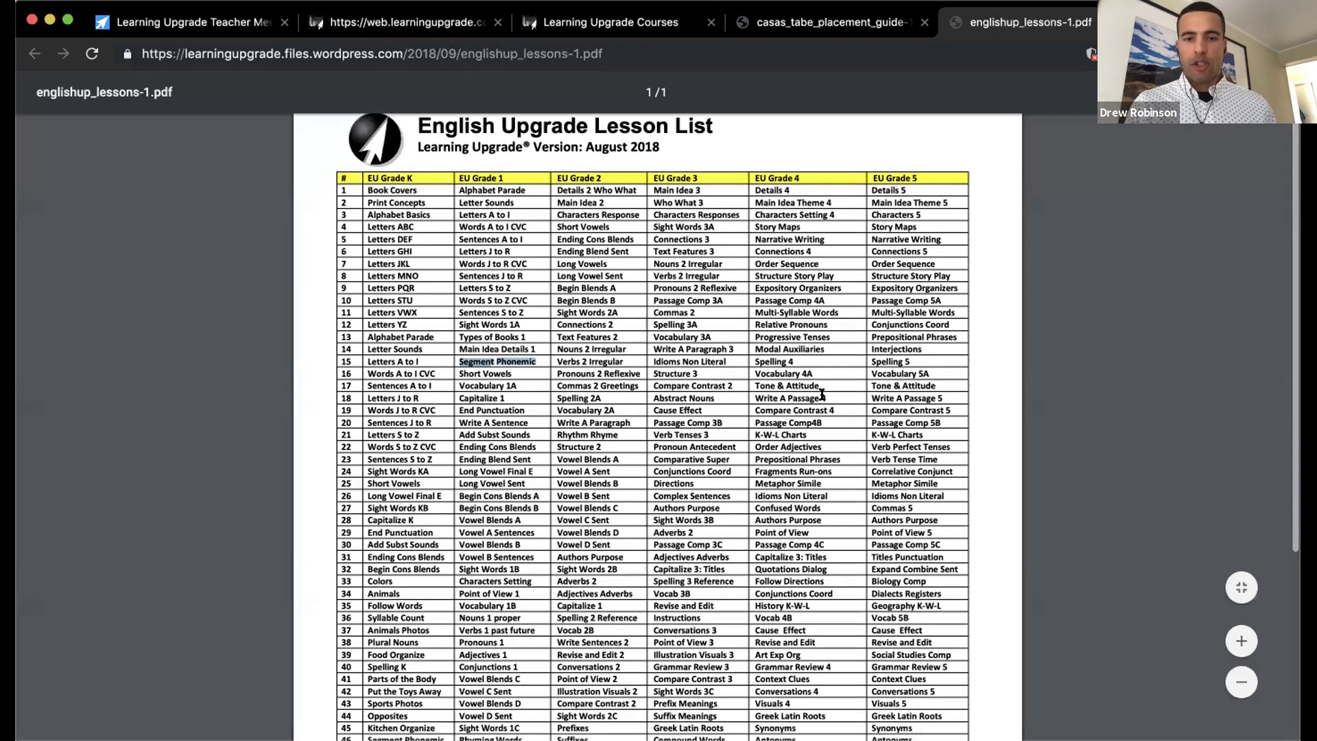
pyautogui.scroll(-1, 723, 428)
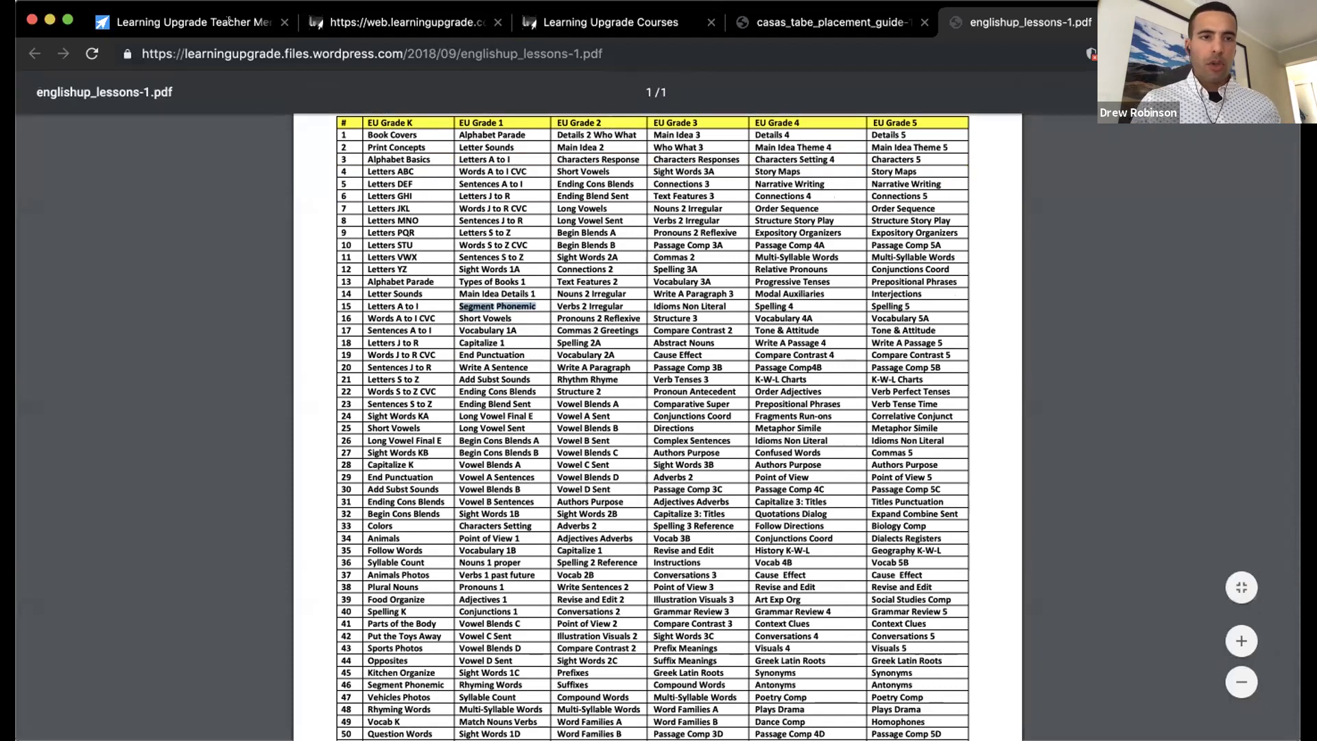
# Step: Change the first student's E3 course level to 60 and update the course
pyautogui.click(186, 22)
pyautogui.scroll(-2, 487, 307)
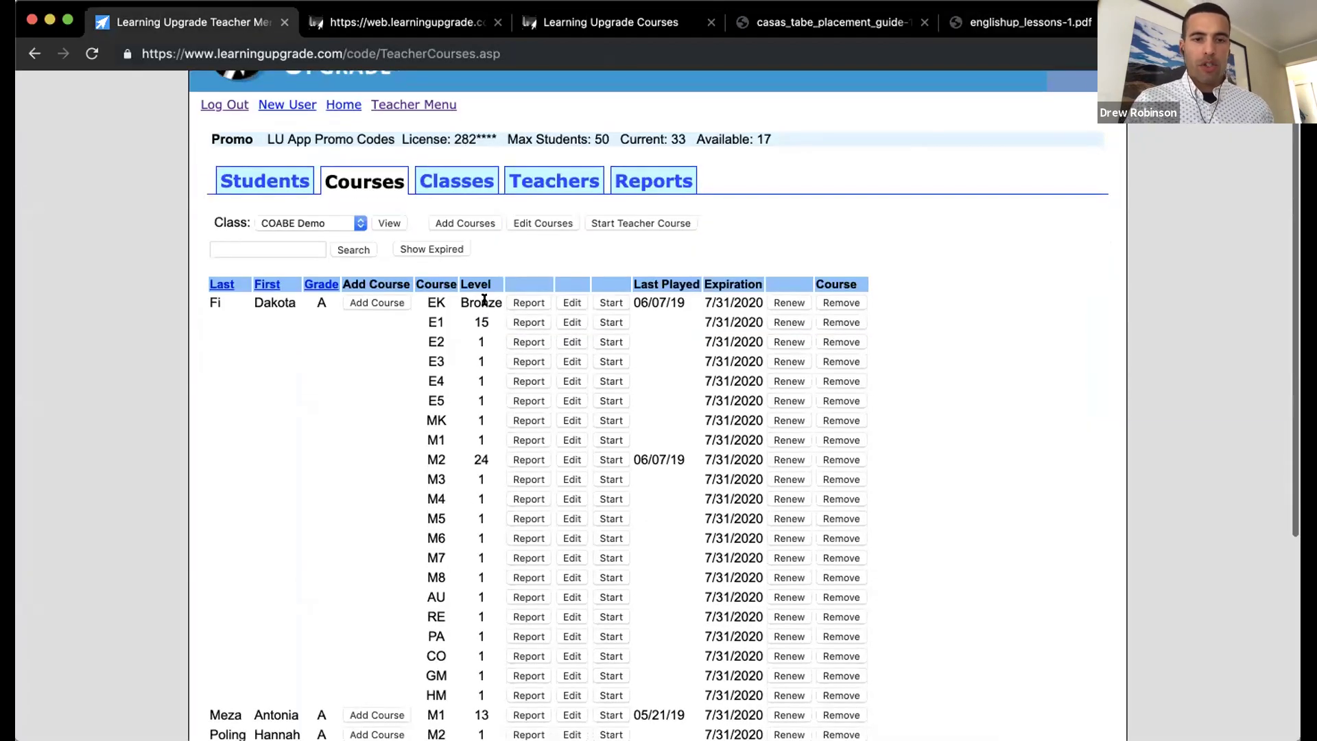
pyautogui.click(570, 360)
pyautogui.click(353, 329)
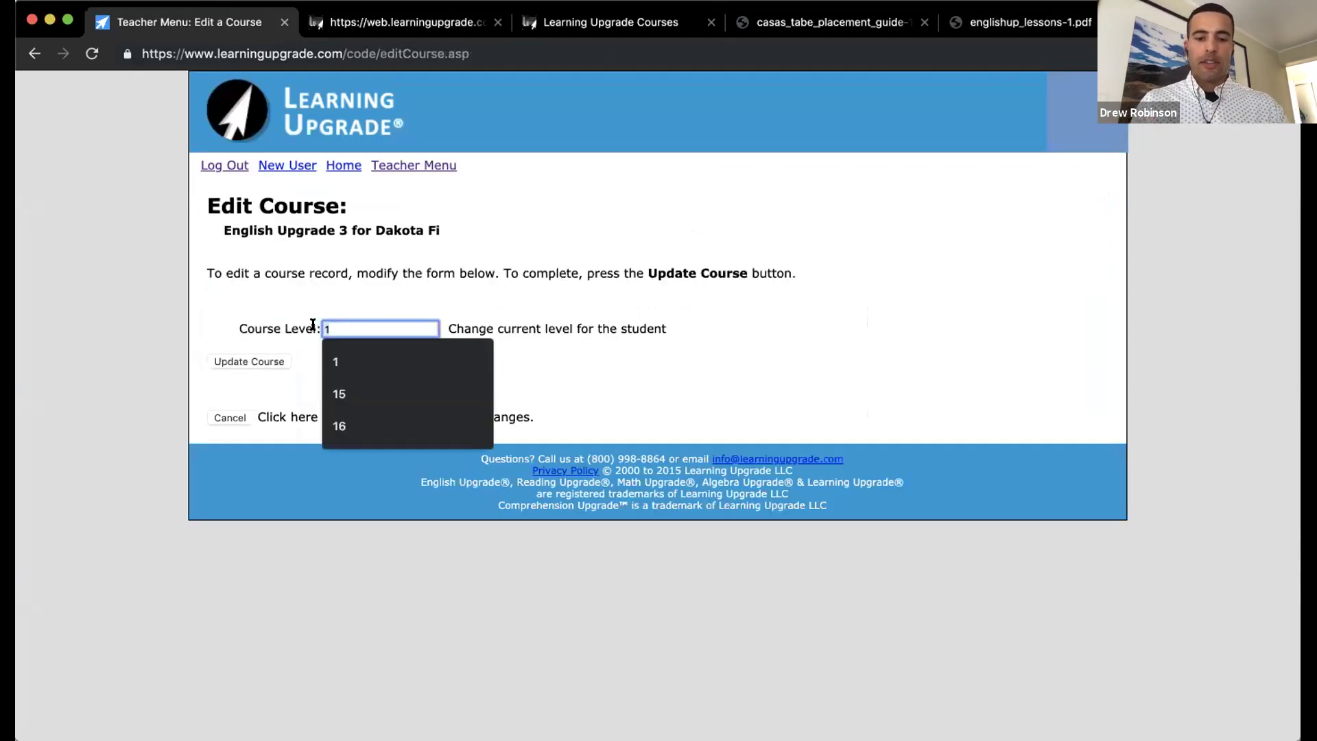
pyautogui.press('BackSpace')
pyautogui.write('60')
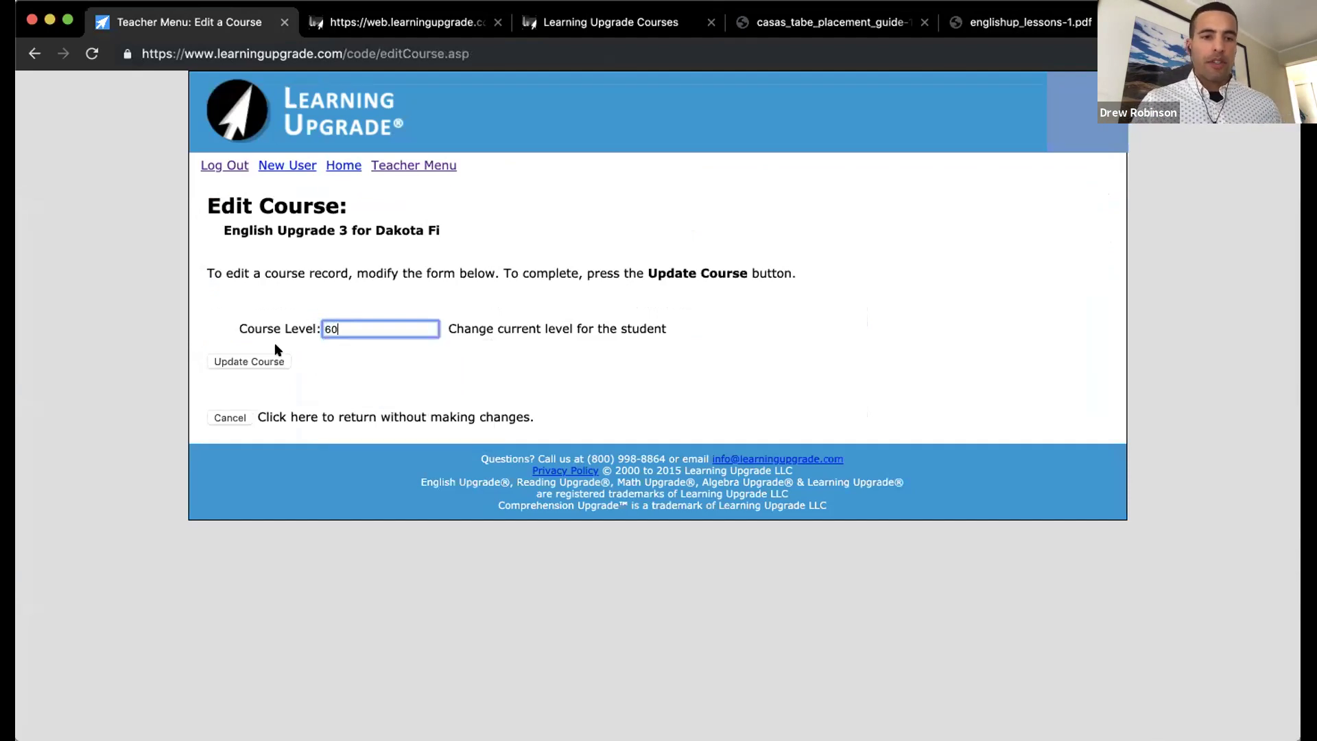
pyautogui.click(264, 359)
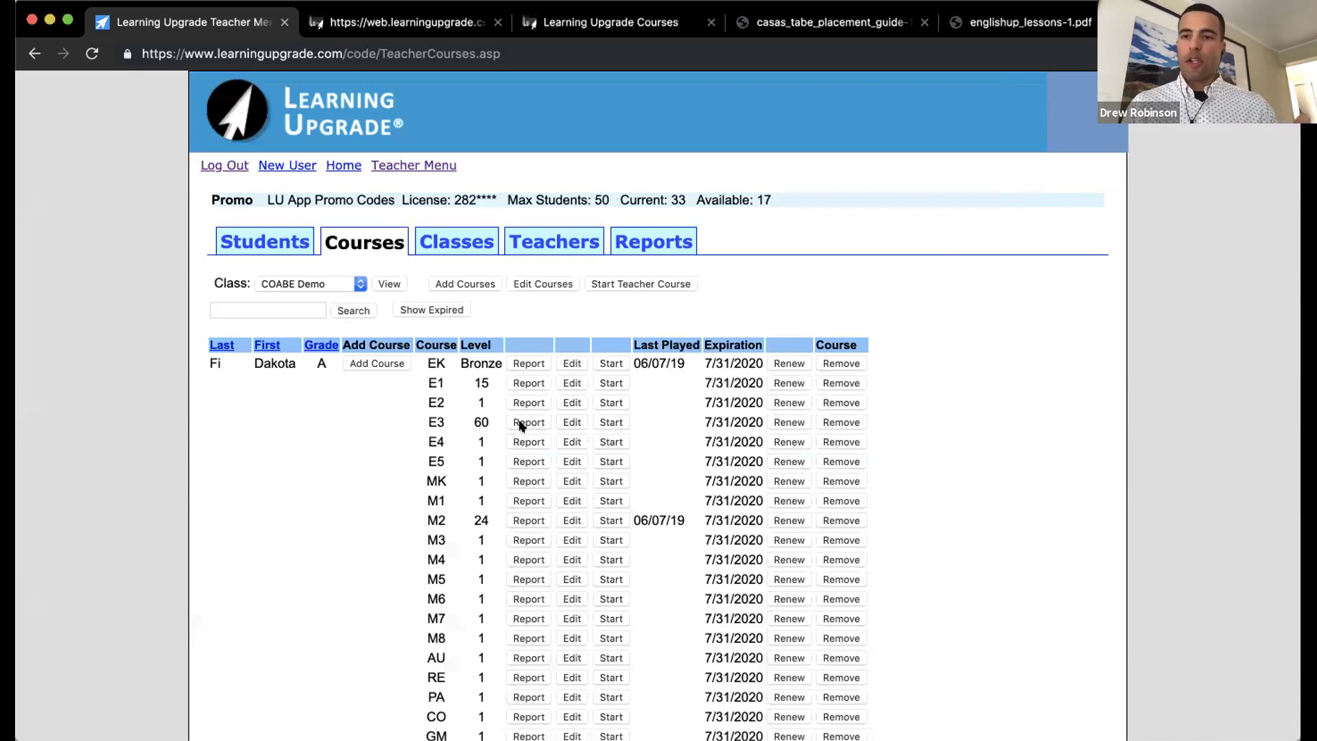
pyautogui.click(290, 246)
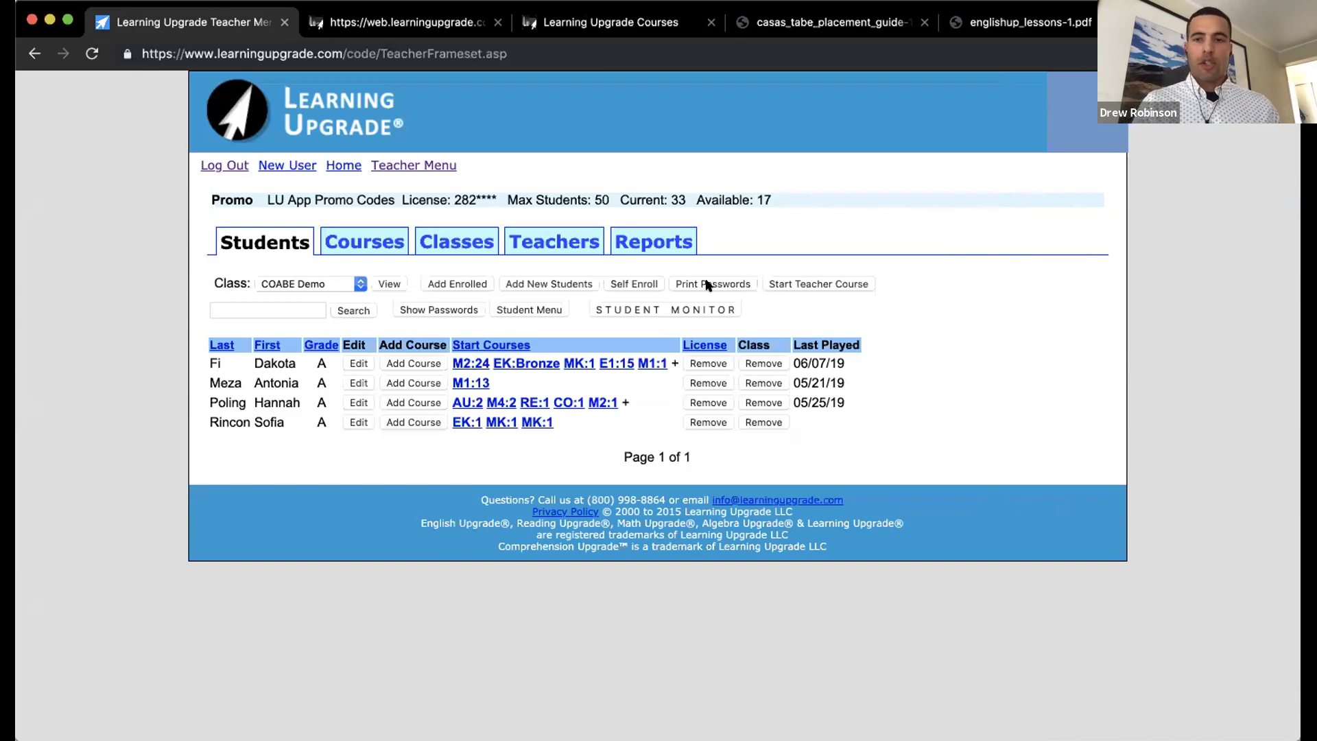
pyautogui.click(474, 247)
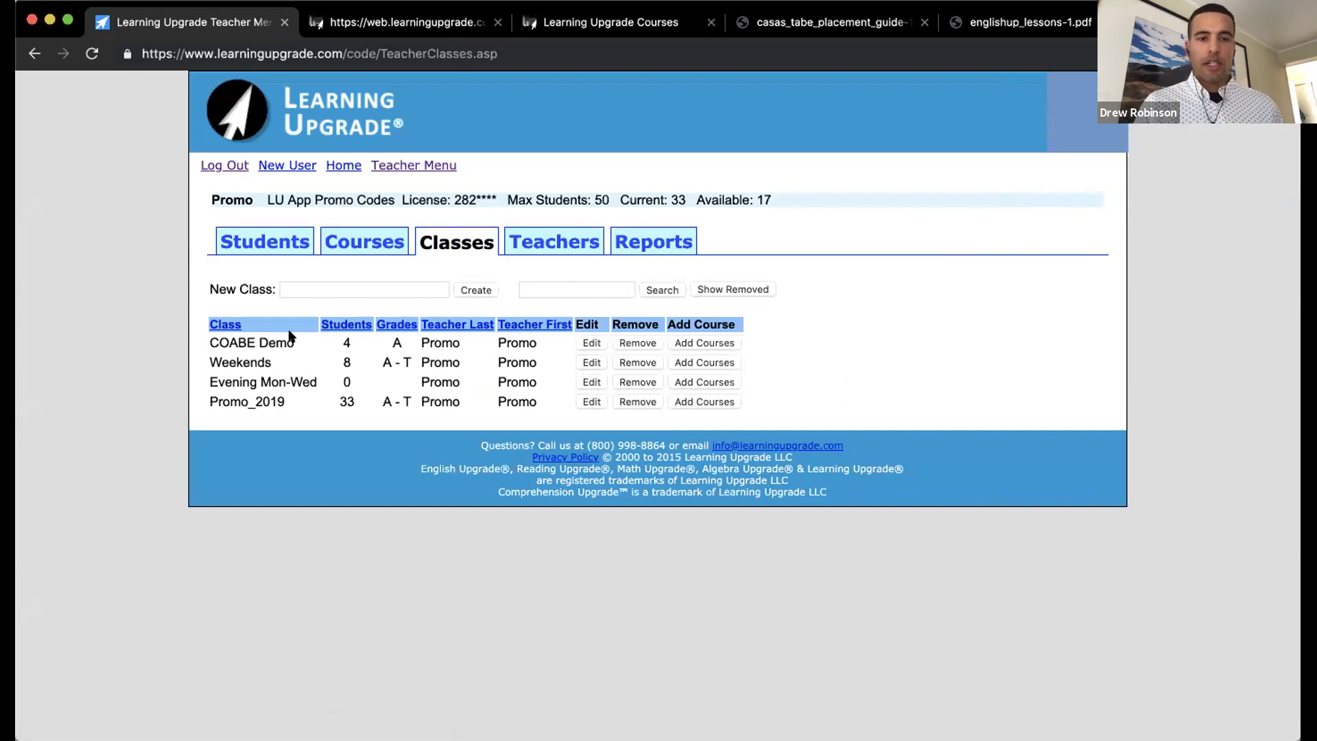
pyautogui.click(259, 249)
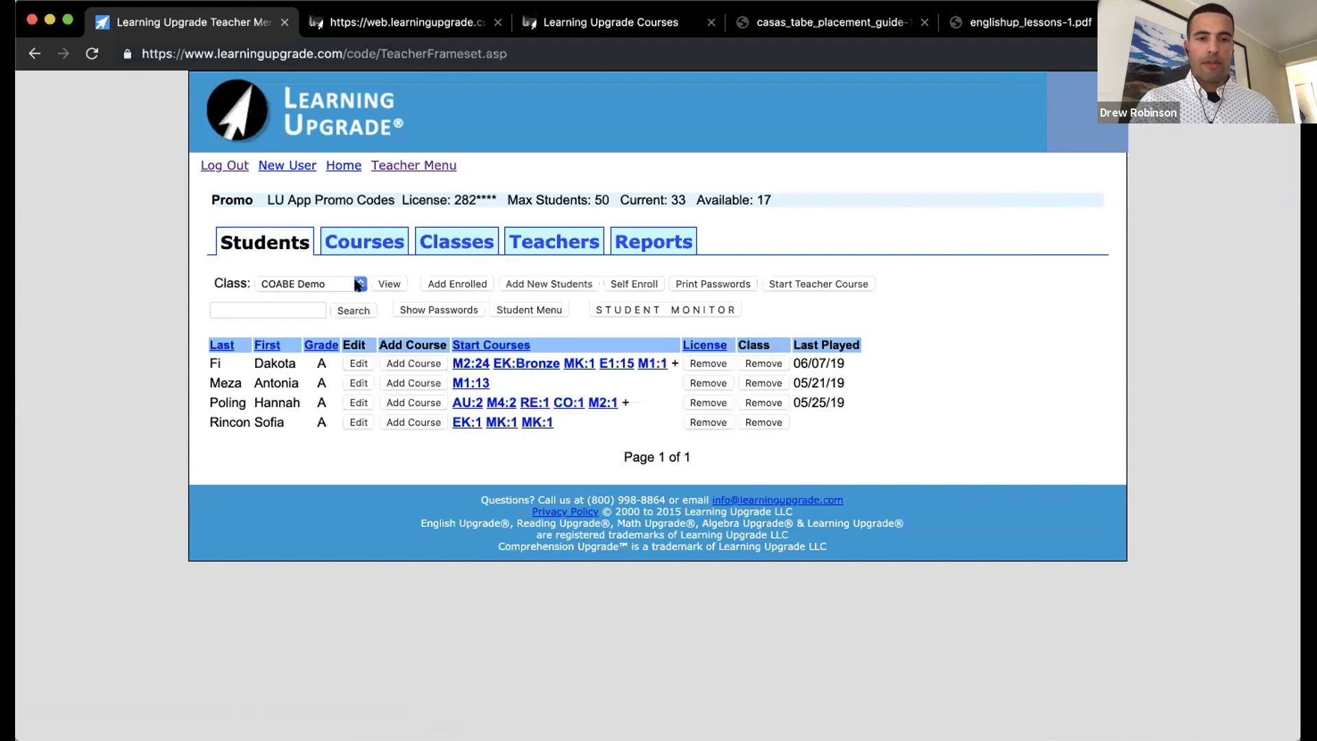
pyautogui.click(357, 285)
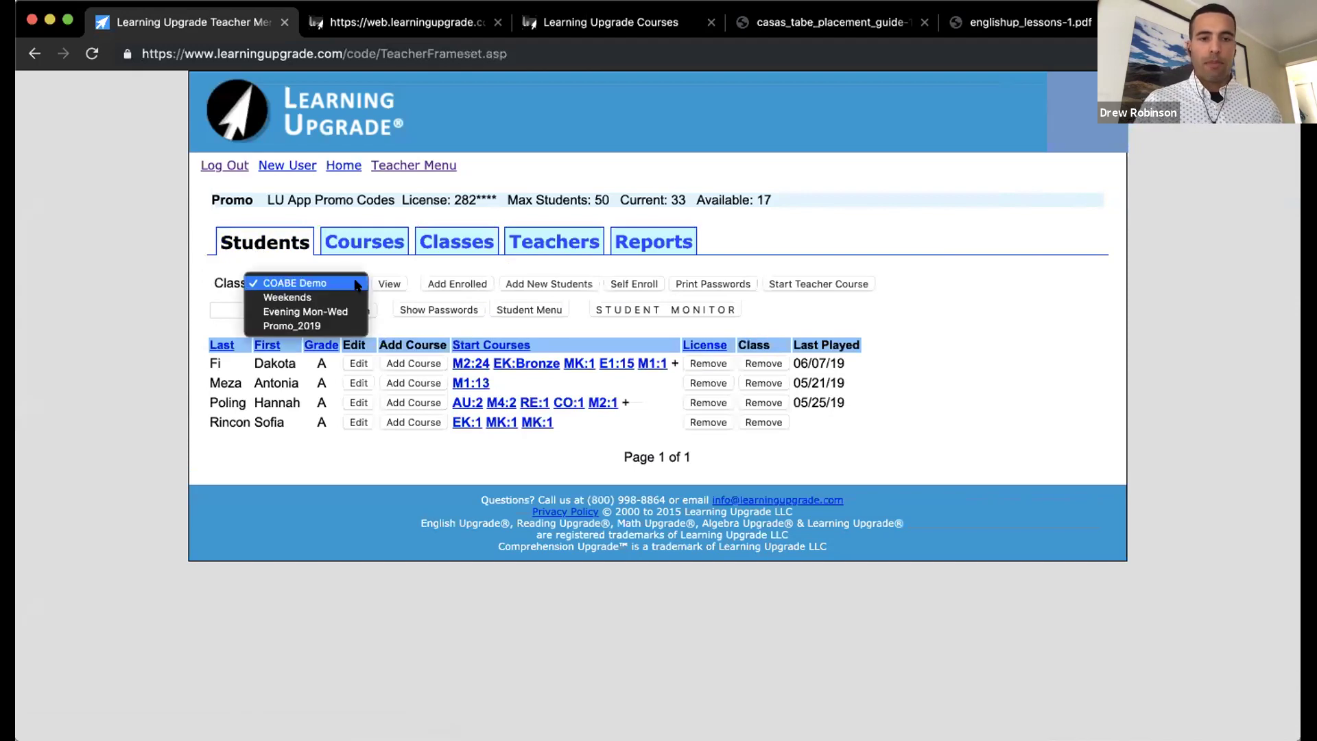
pyautogui.click(299, 256)
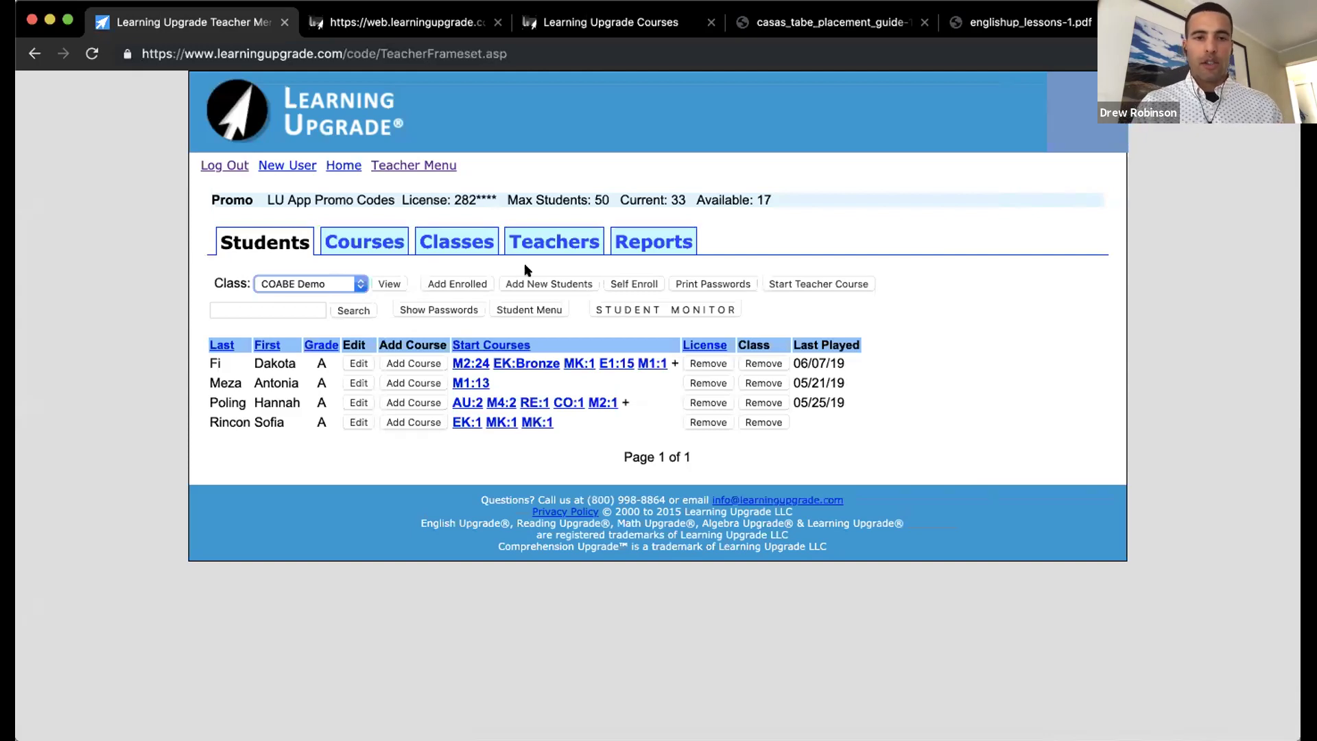
pyautogui.click(369, 241)
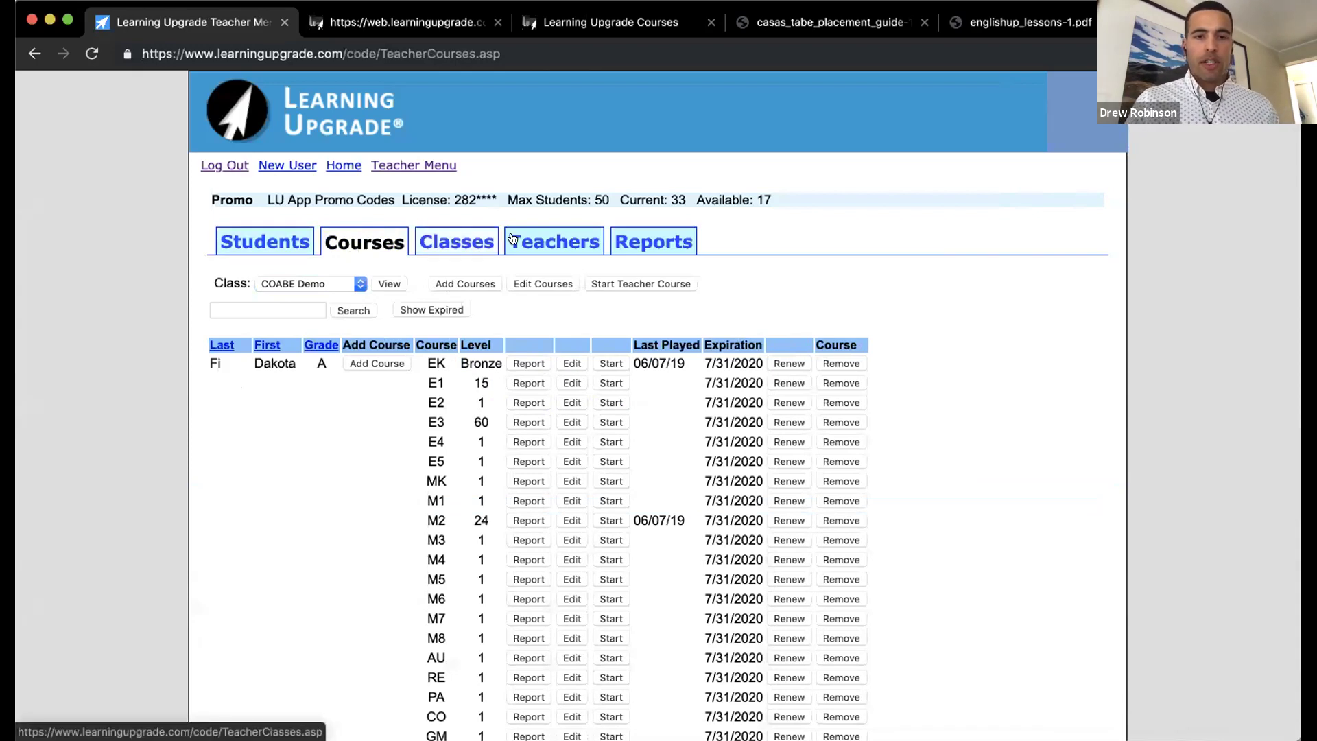
# Step: Open the Teachers page showing the single Promo teacher and 33 of 50 seats used
pyautogui.click(539, 239)
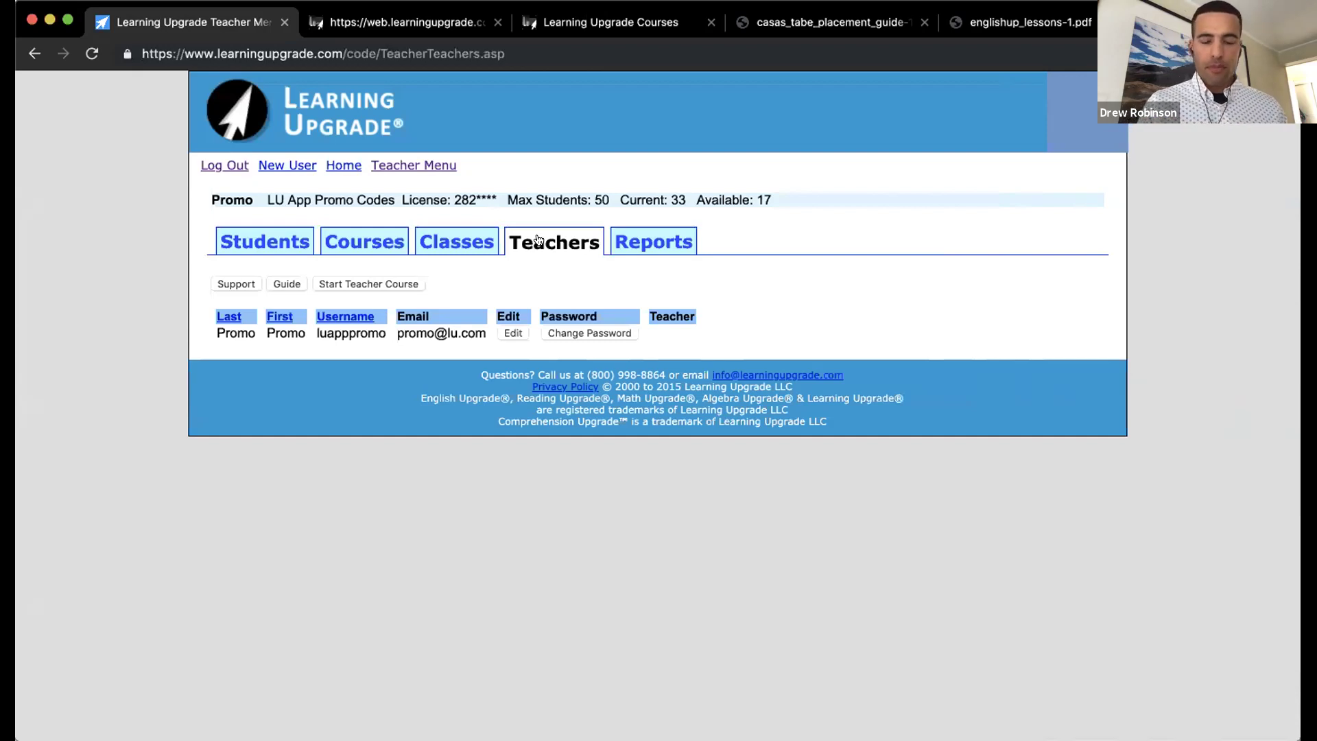
# Step: View the Class Hours Report, then return to the Reports list
pyautogui.click(640, 245)
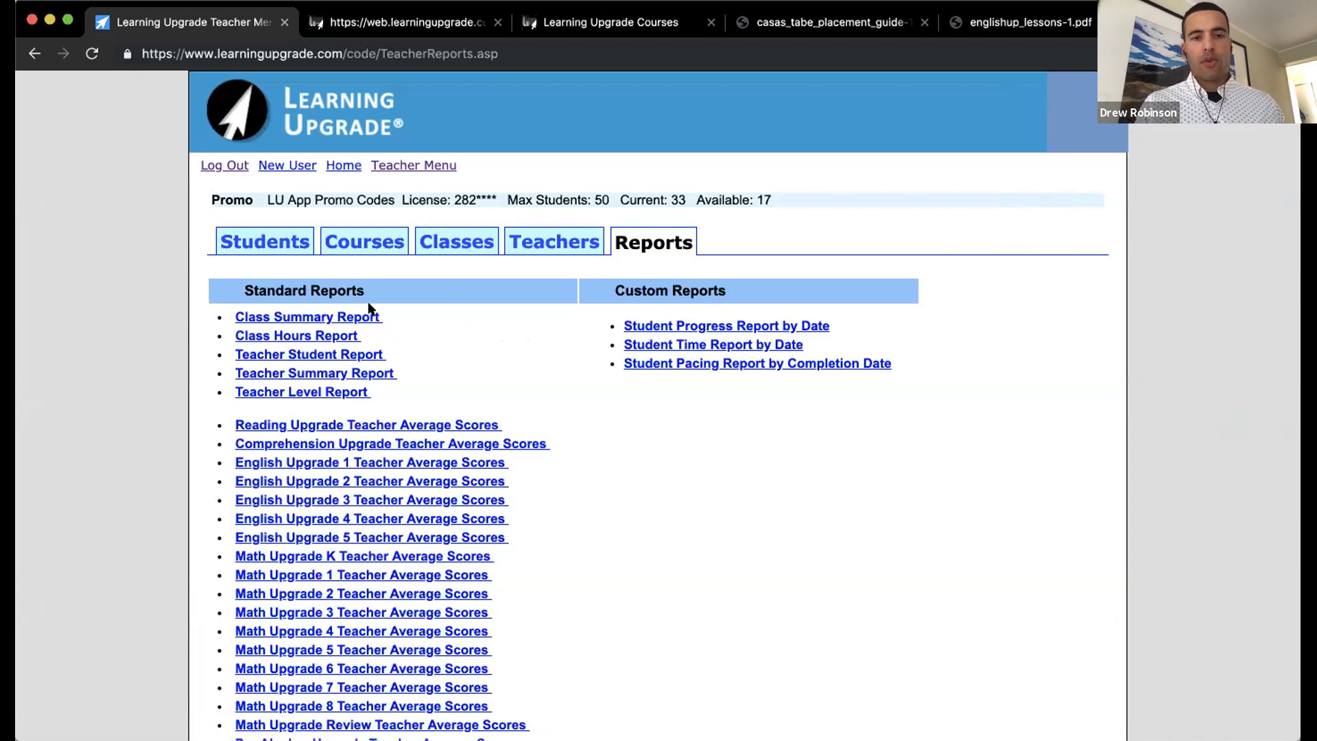
pyautogui.click(313, 338)
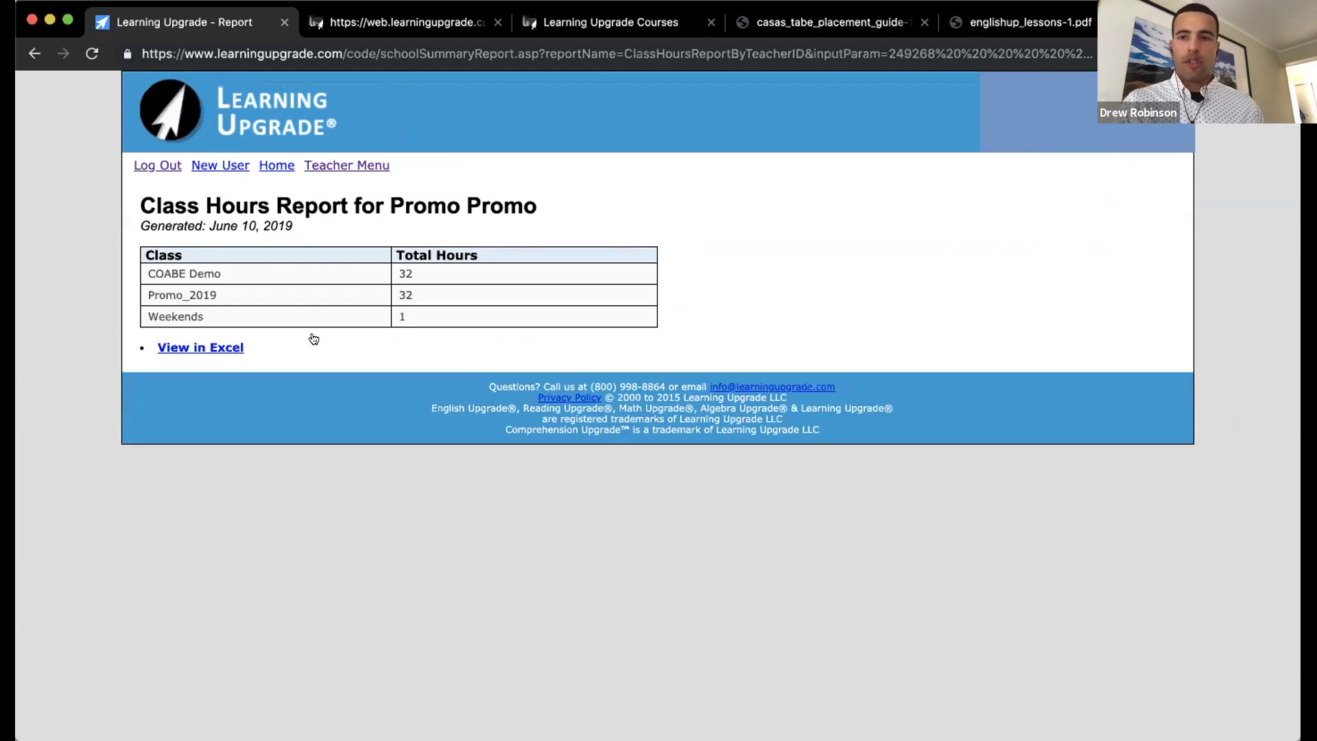
pyautogui.click(34, 55)
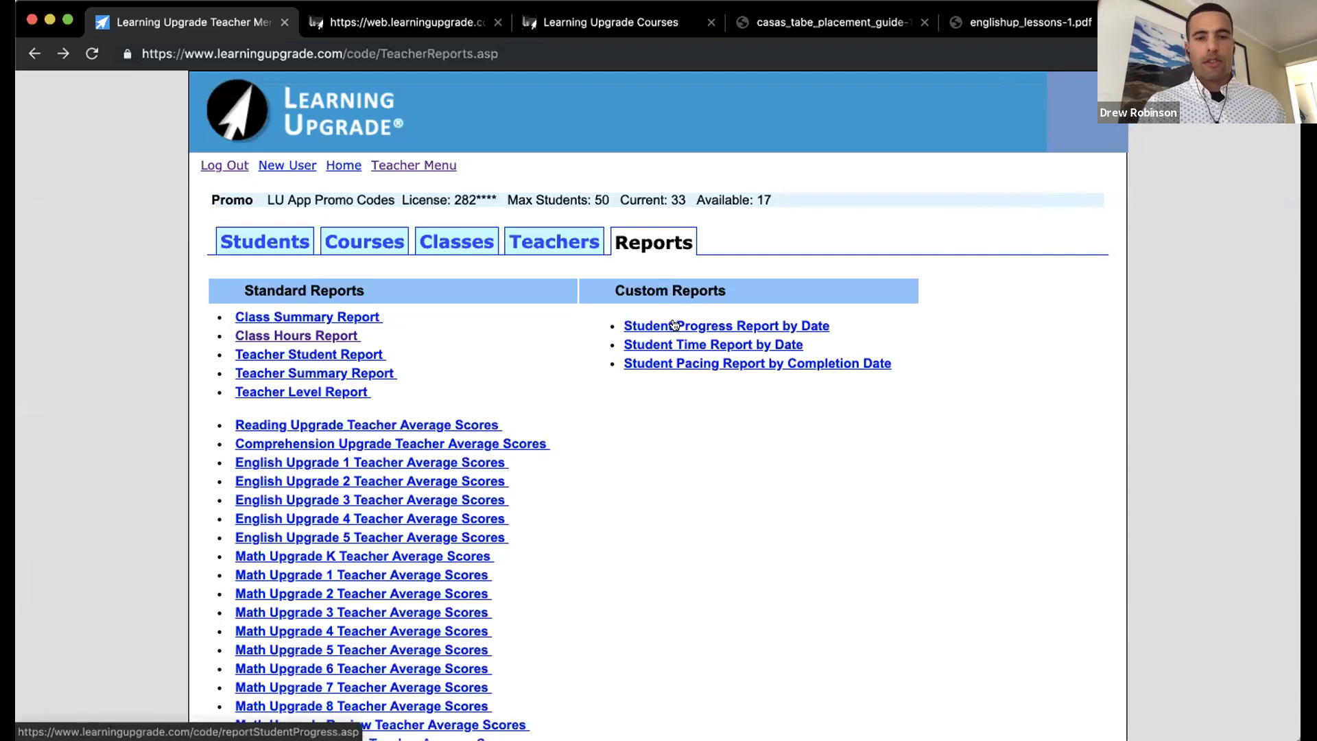
# Step: Open the Student Progress Report by Date and set its Class filter to All Classes
pyautogui.click(675, 326)
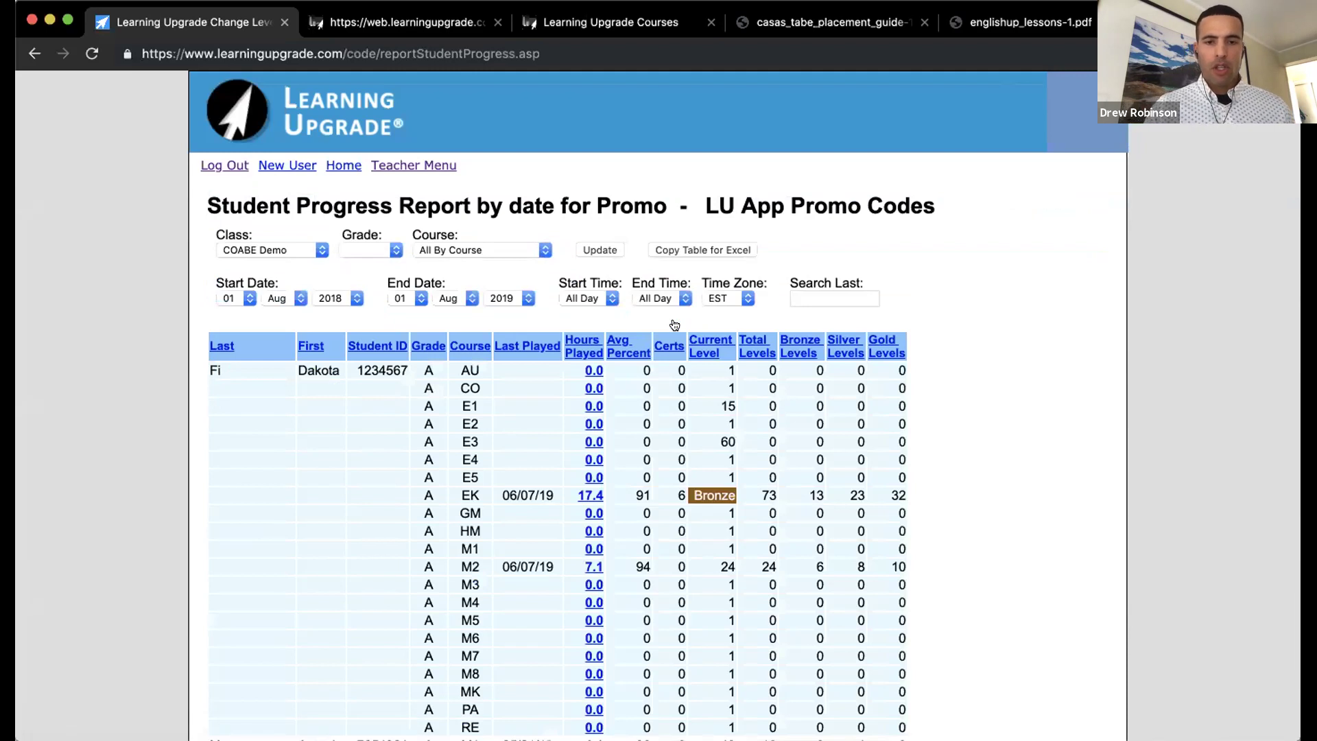
pyautogui.scroll(-3, 960, 350)
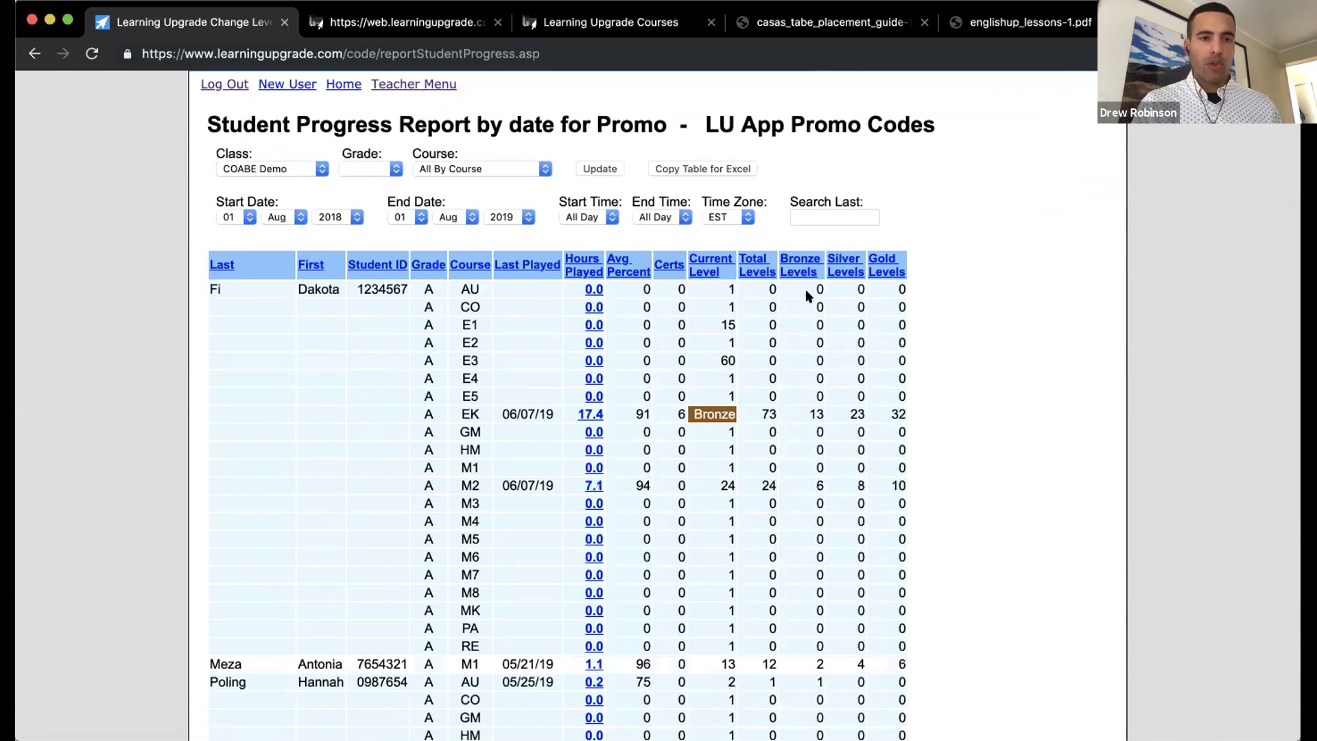
pyautogui.scroll(1, 709, 286)
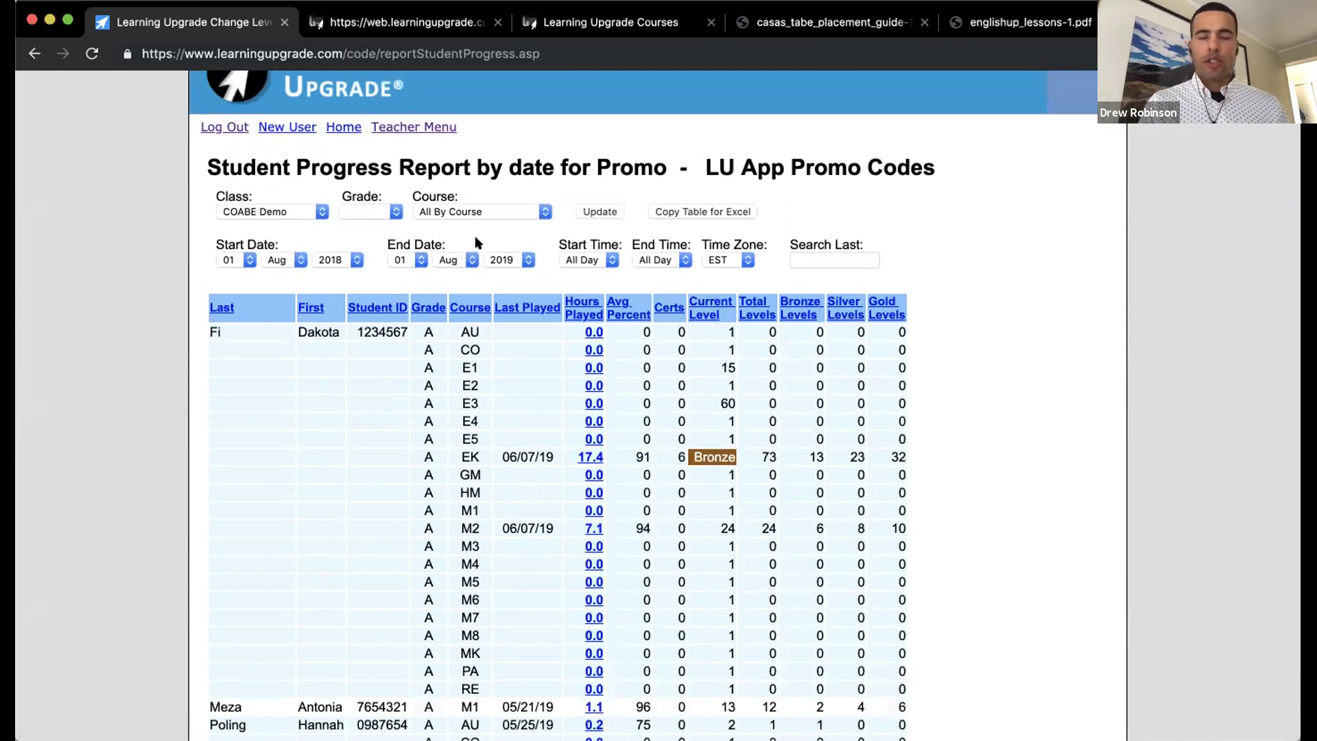
pyautogui.click(322, 213)
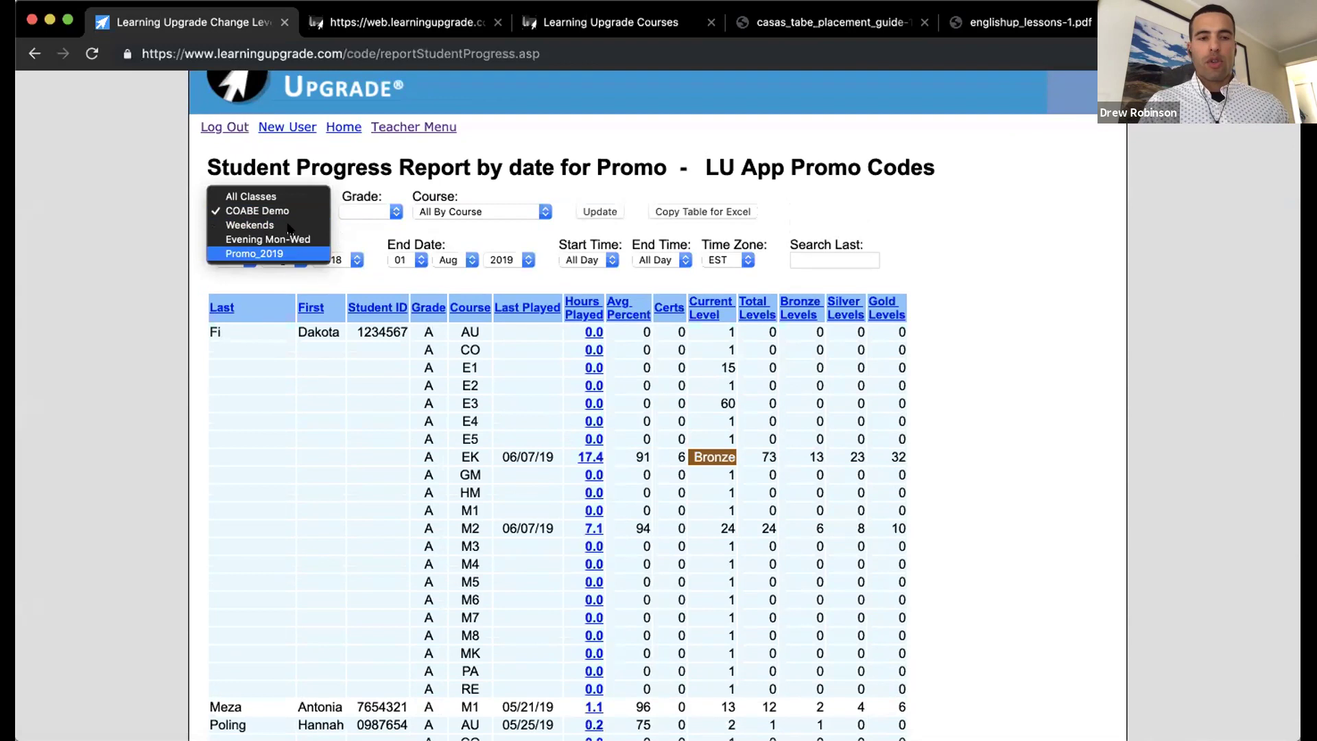
pyautogui.click(268, 196)
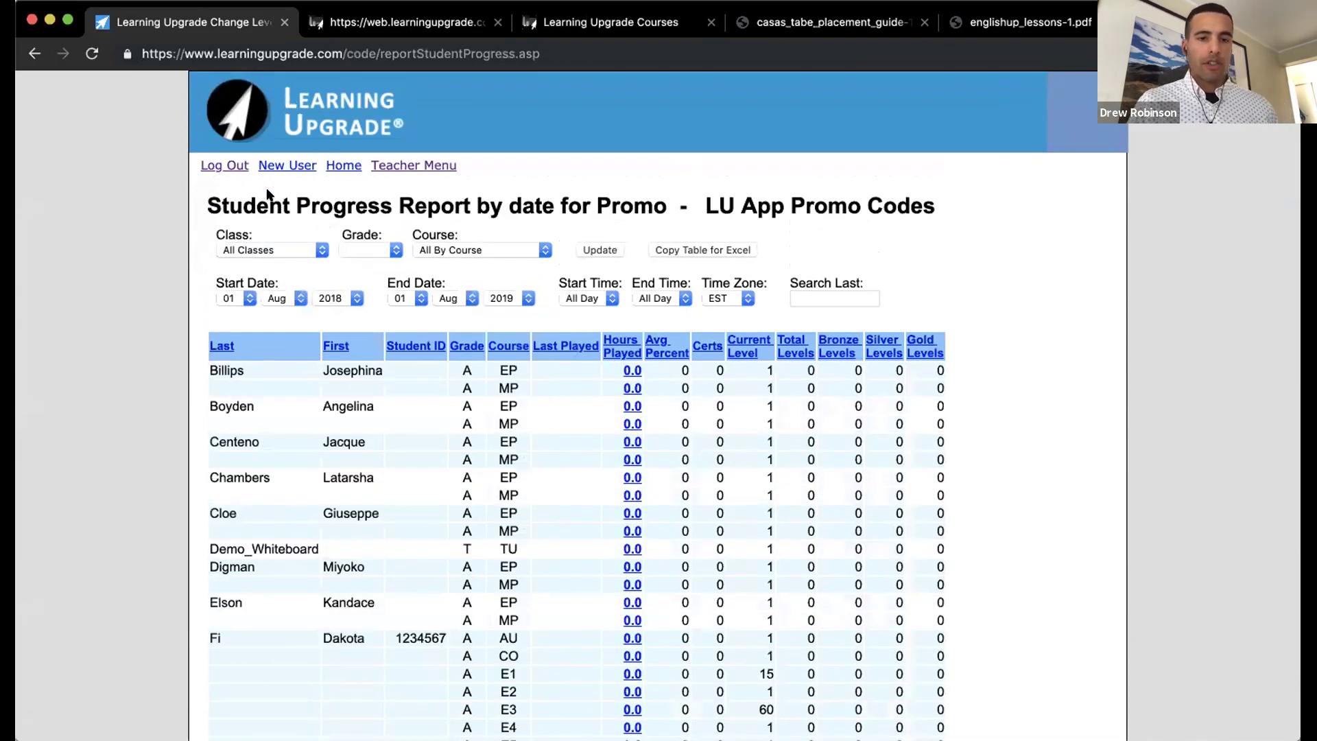
# Step: Sort the all-classes progress report by Hours Played, highest first, with the 17.4-hour EK course on top
pyautogui.scroll(-2, 267, 196)
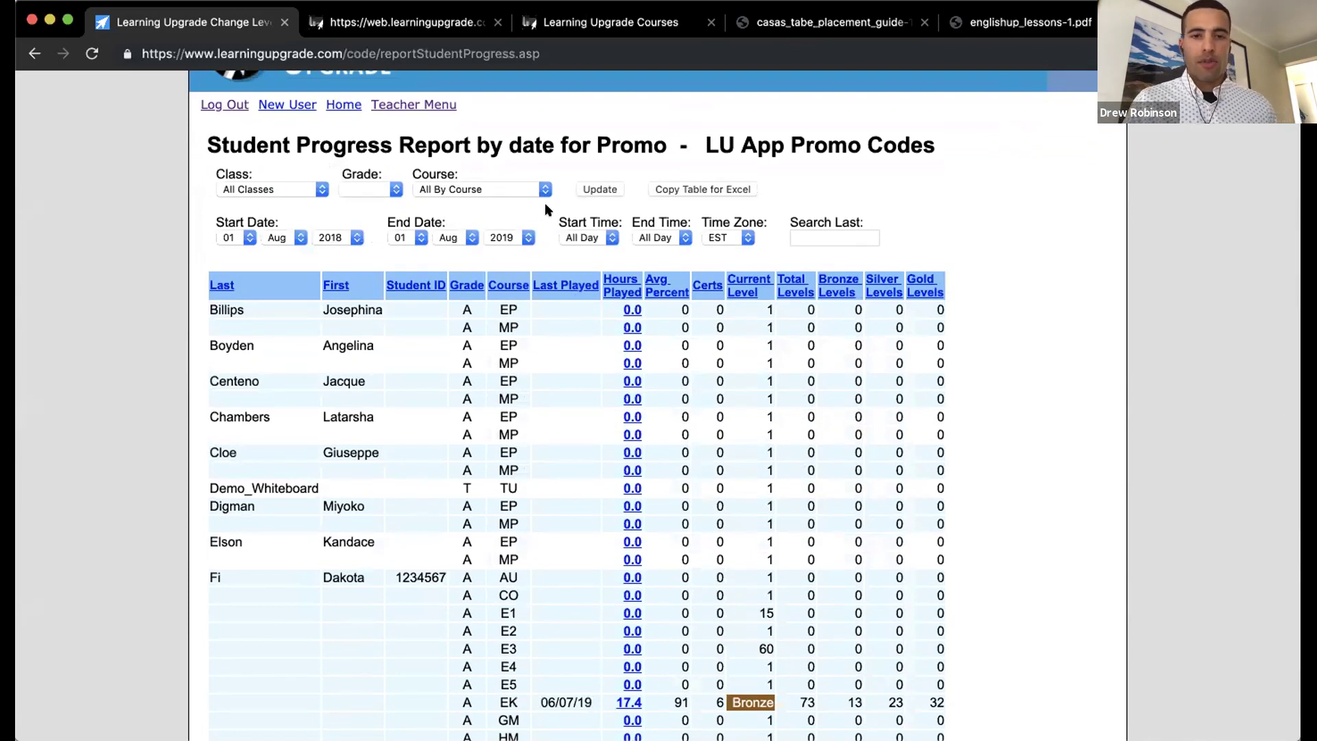
pyautogui.scroll(-1, 544, 203)
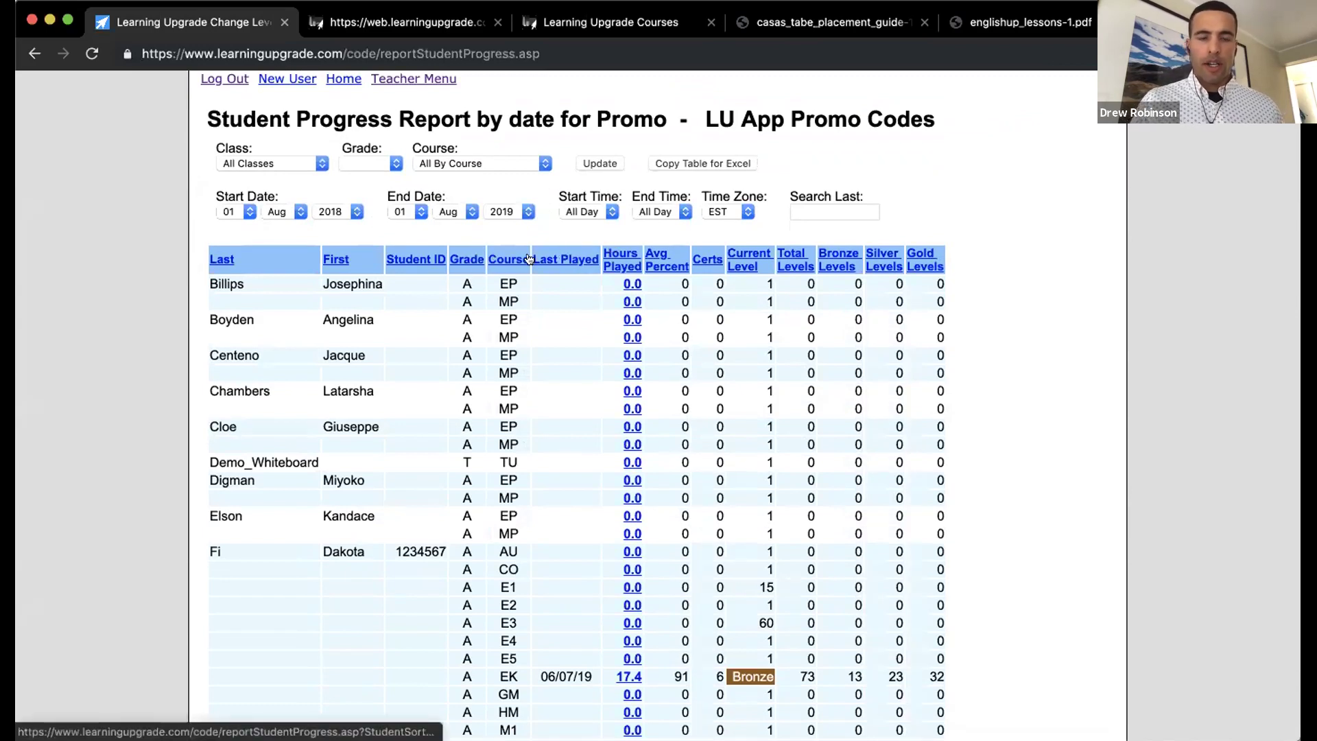
pyautogui.click(615, 255)
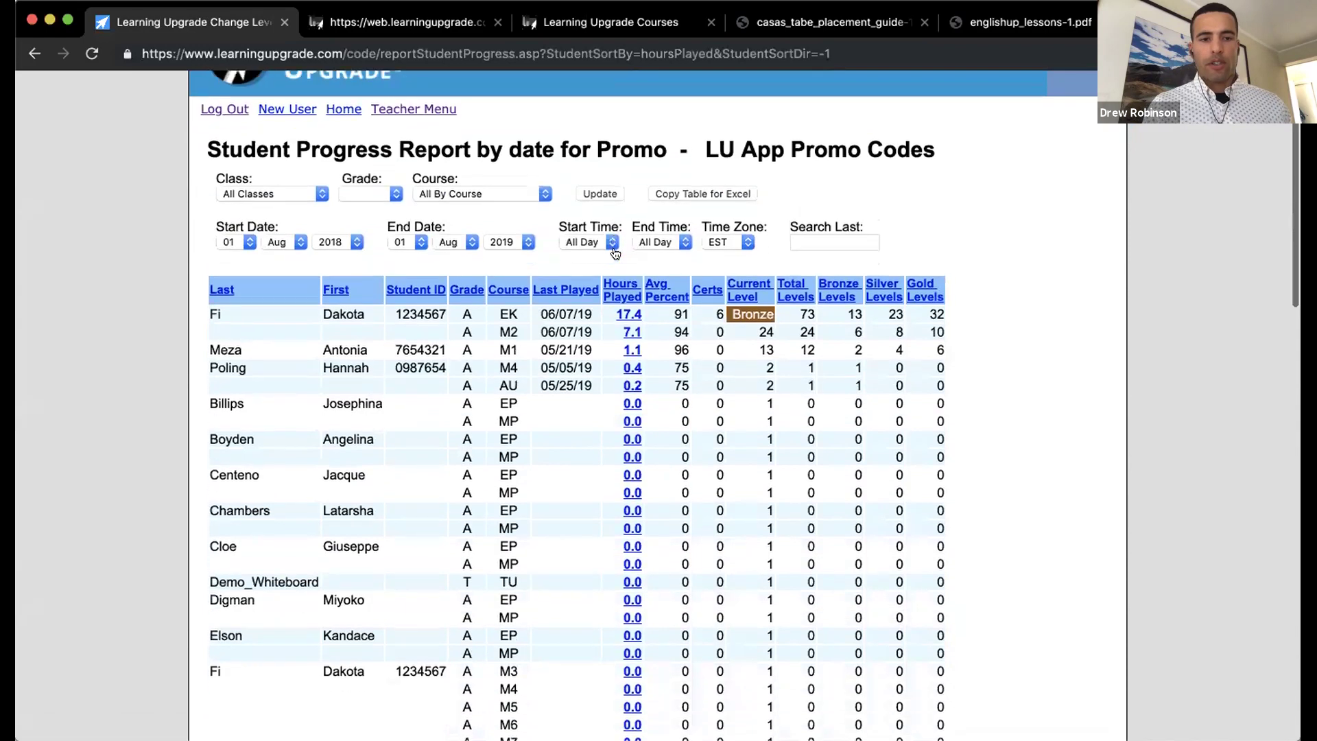
pyautogui.scroll(-2, 616, 254)
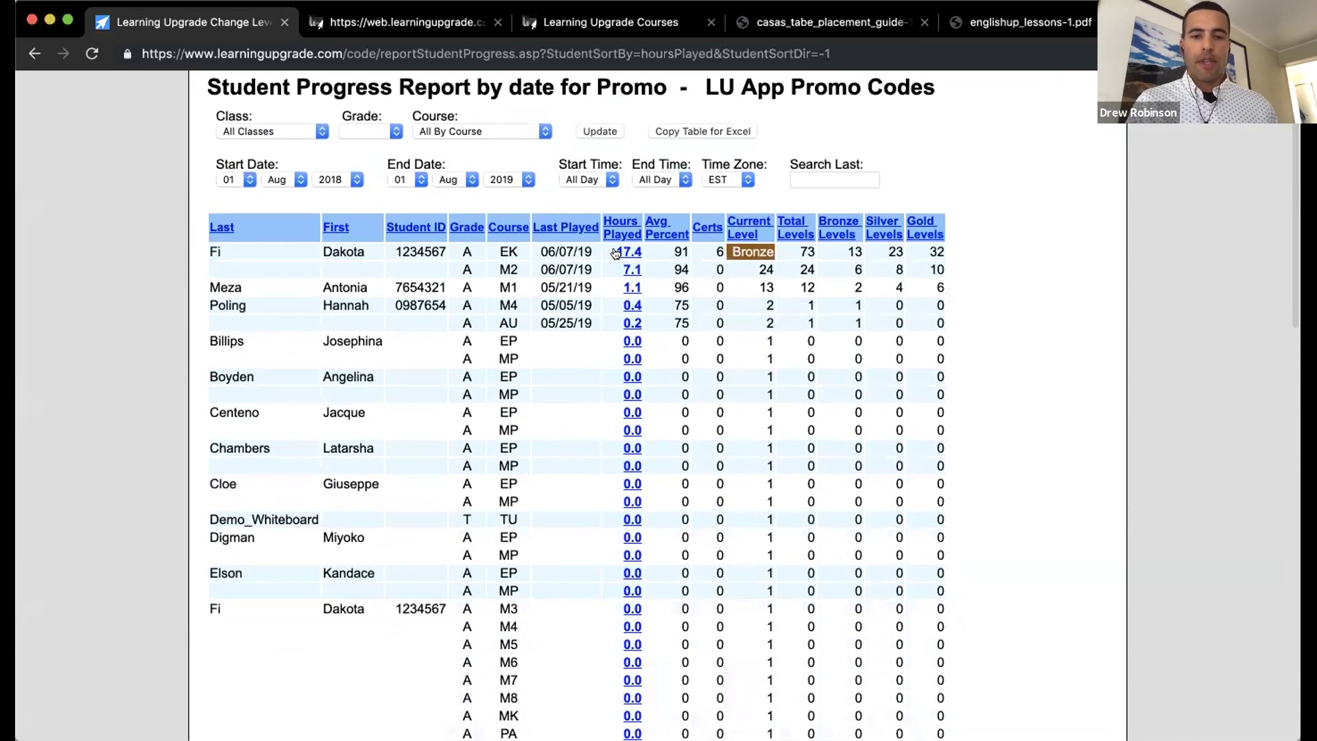
pyautogui.scroll(2, 615, 254)
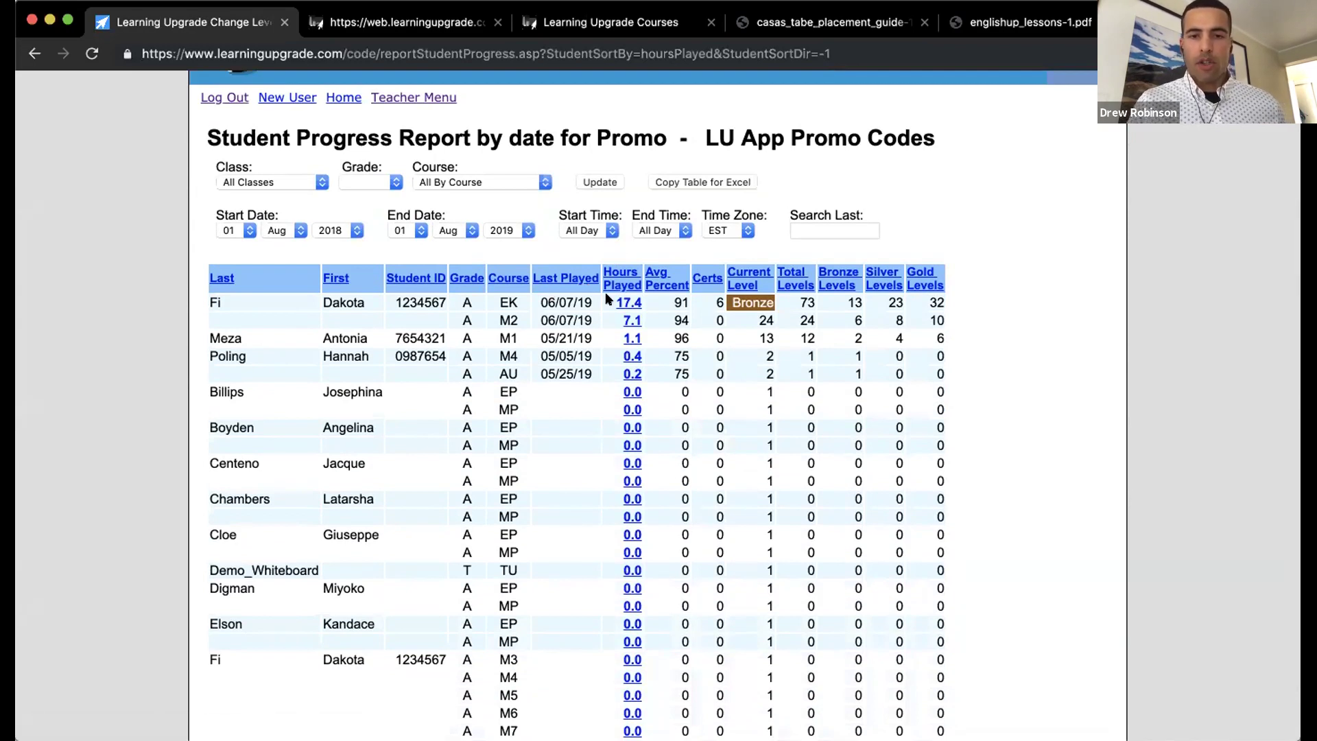
pyautogui.scroll(1, 618, 300)
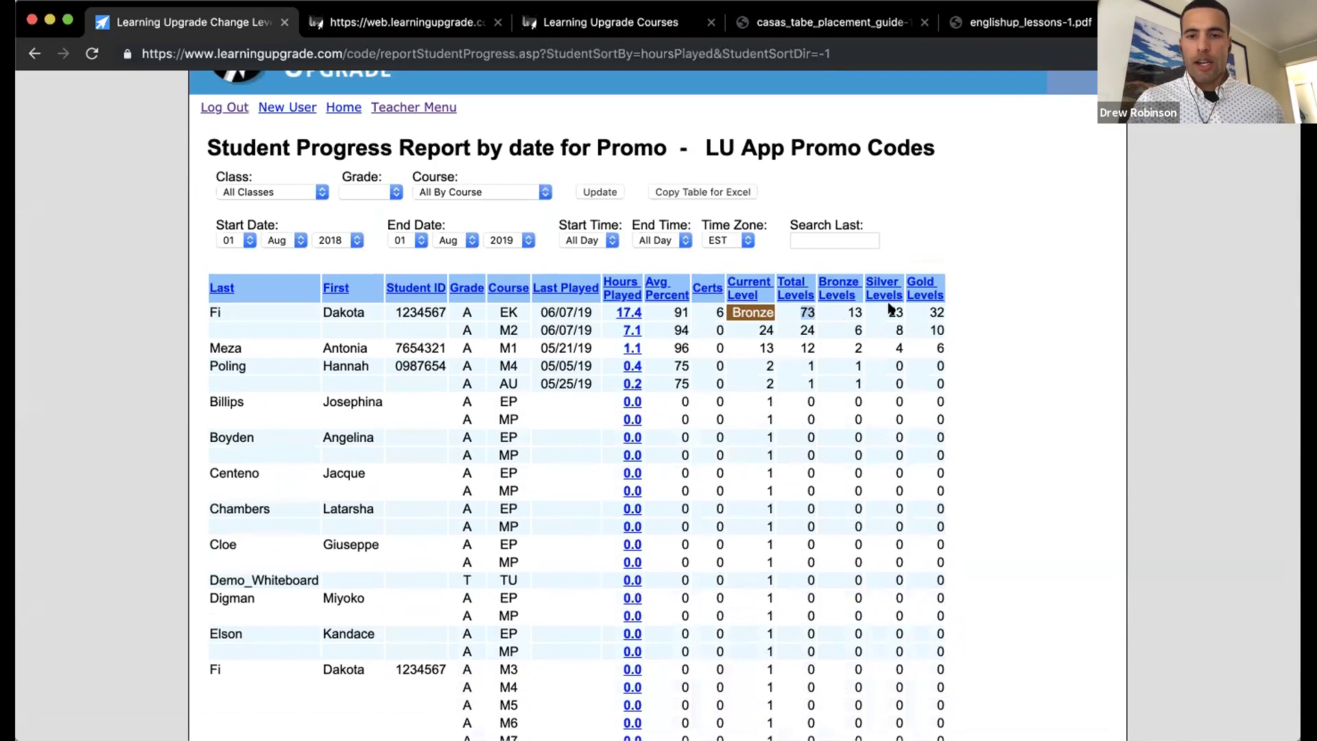
pyautogui.click(628, 313)
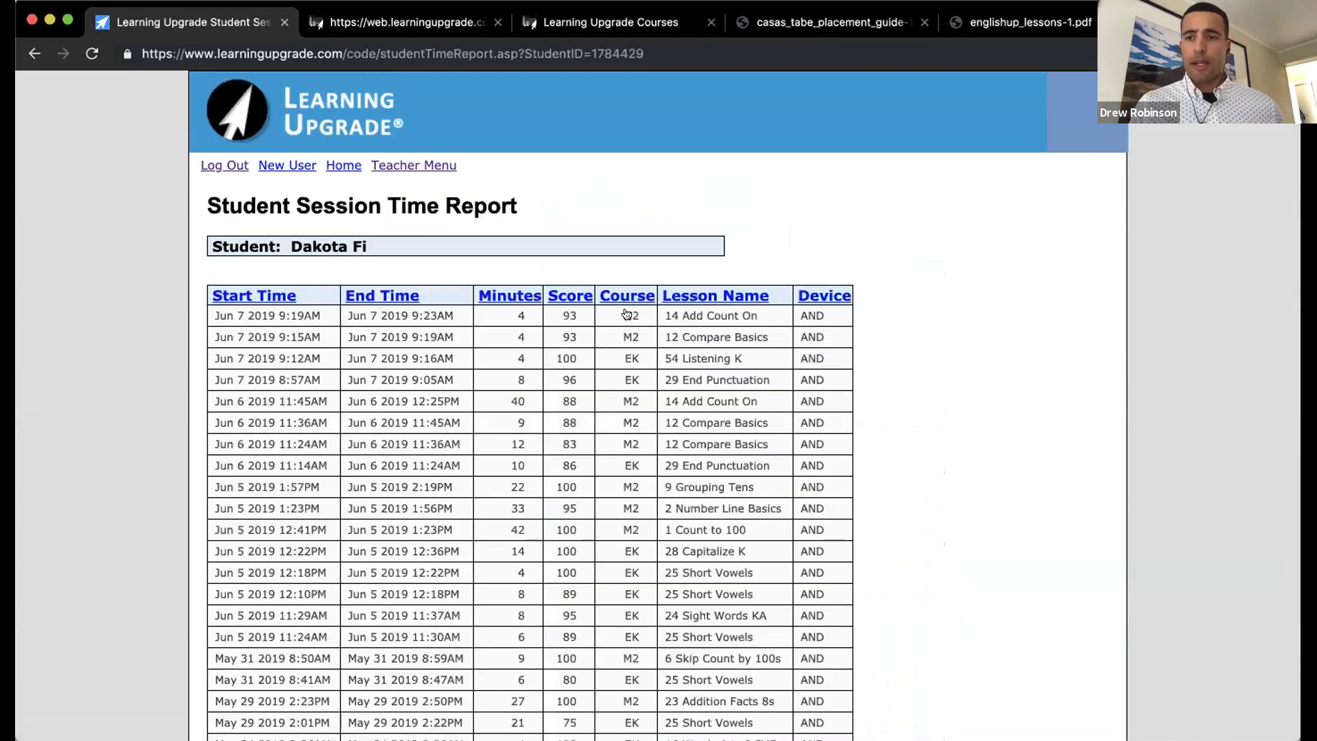
pyautogui.scroll(-2, 626, 314)
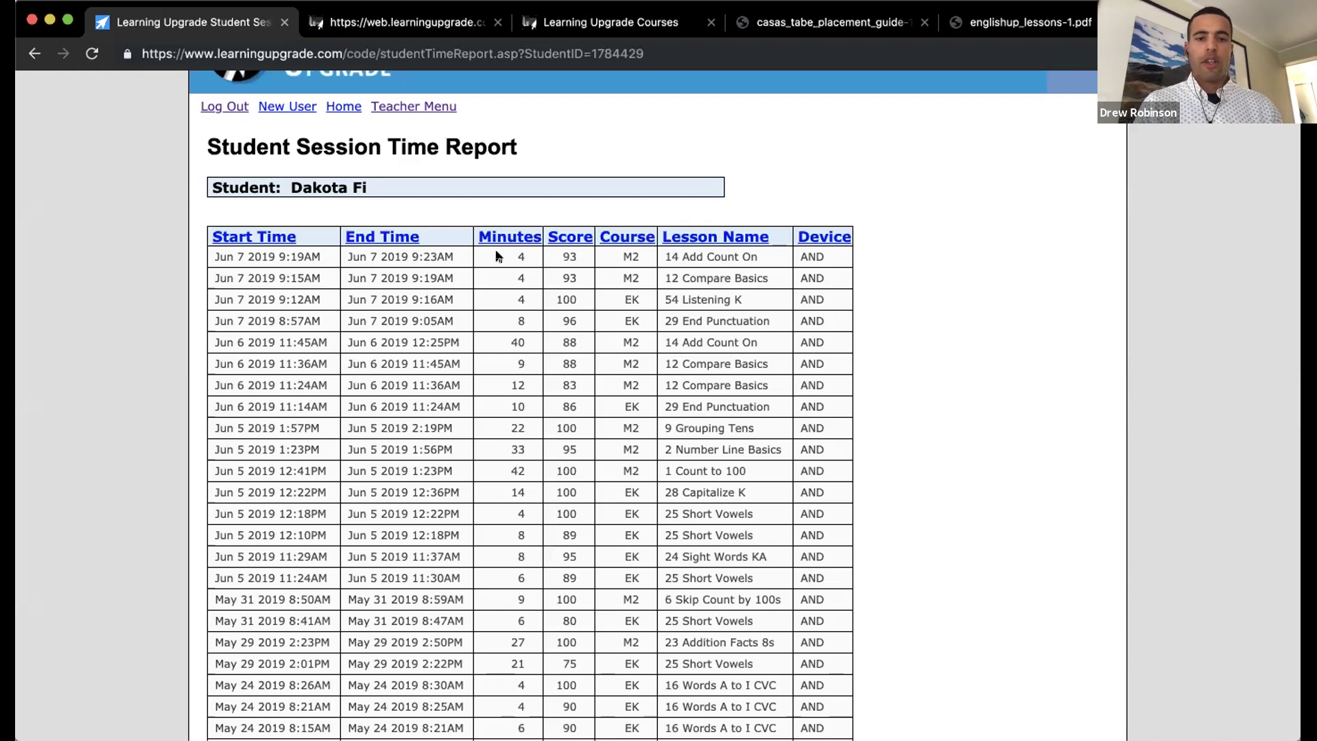
pyautogui.scroll(-2, 546, 255)
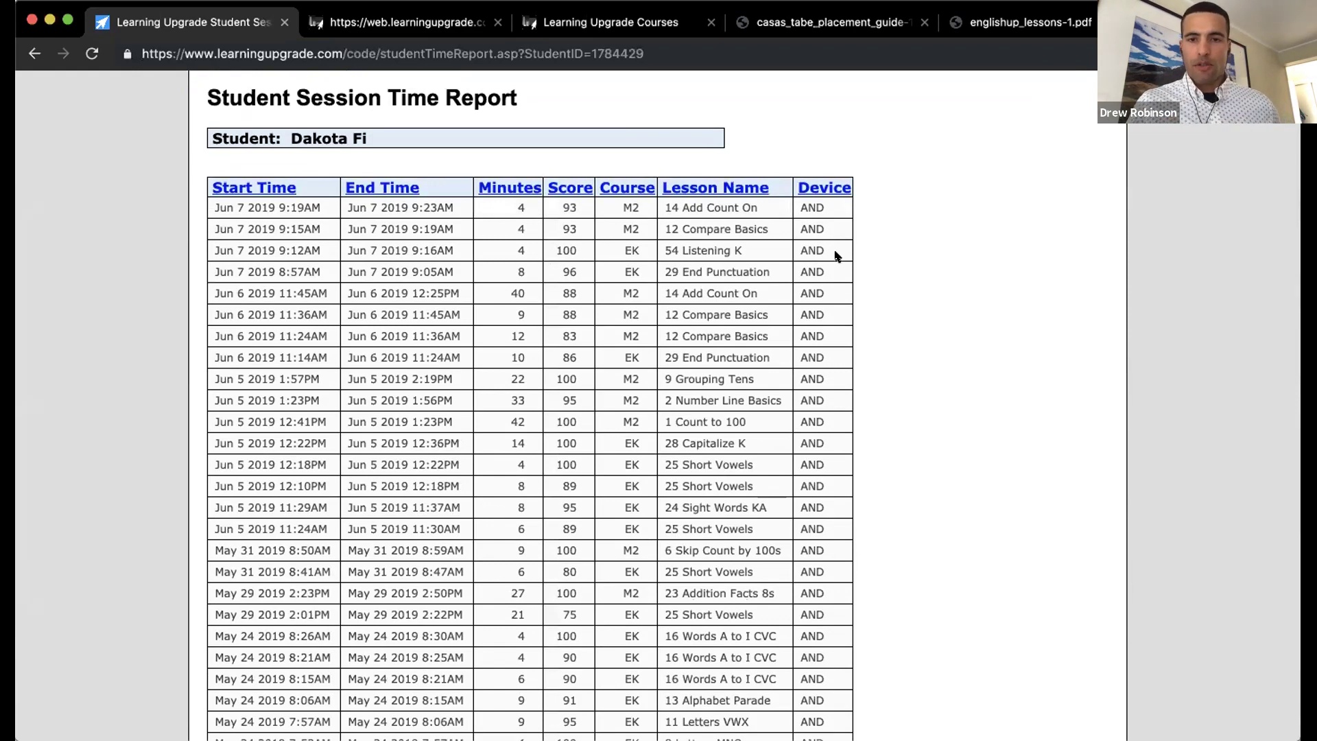
pyautogui.scroll(-5, 837, 256)
pyautogui.scroll(-6, 837, 256)
pyautogui.scroll(12, 838, 256)
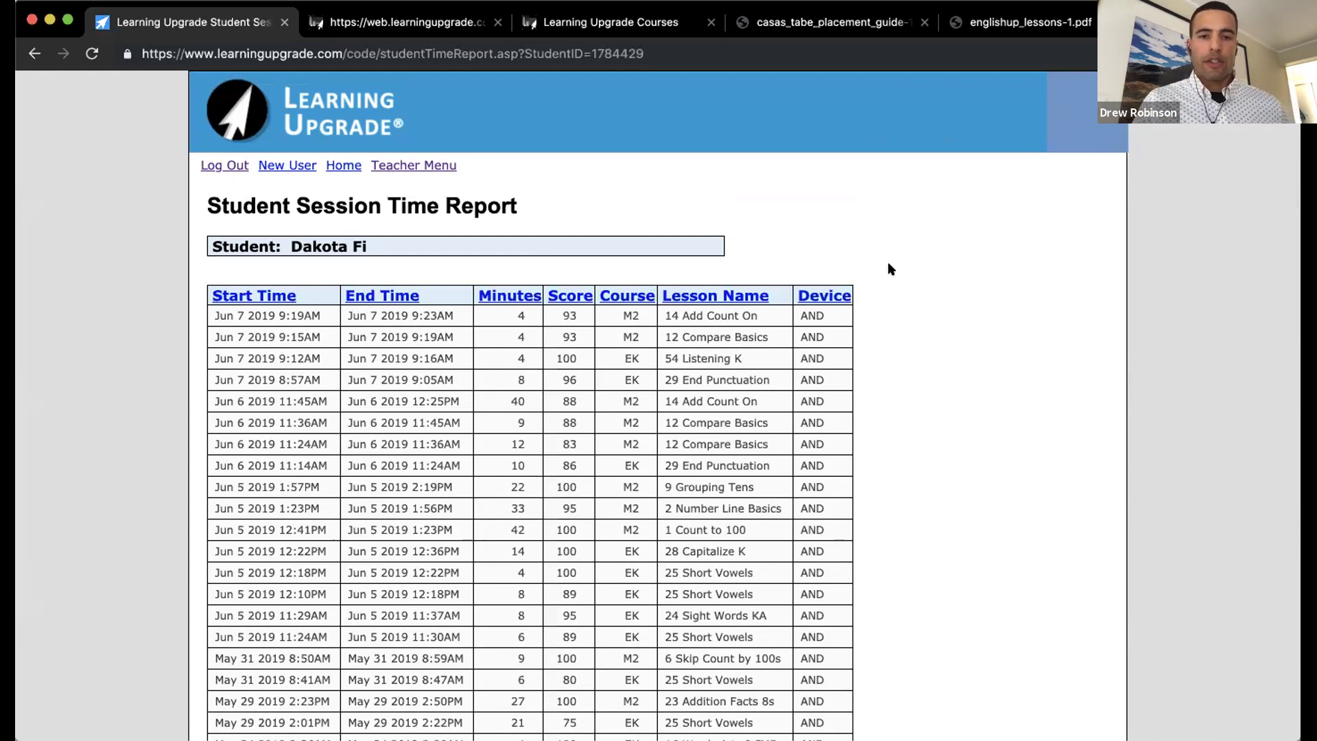
pyautogui.scroll(-2, 888, 268)
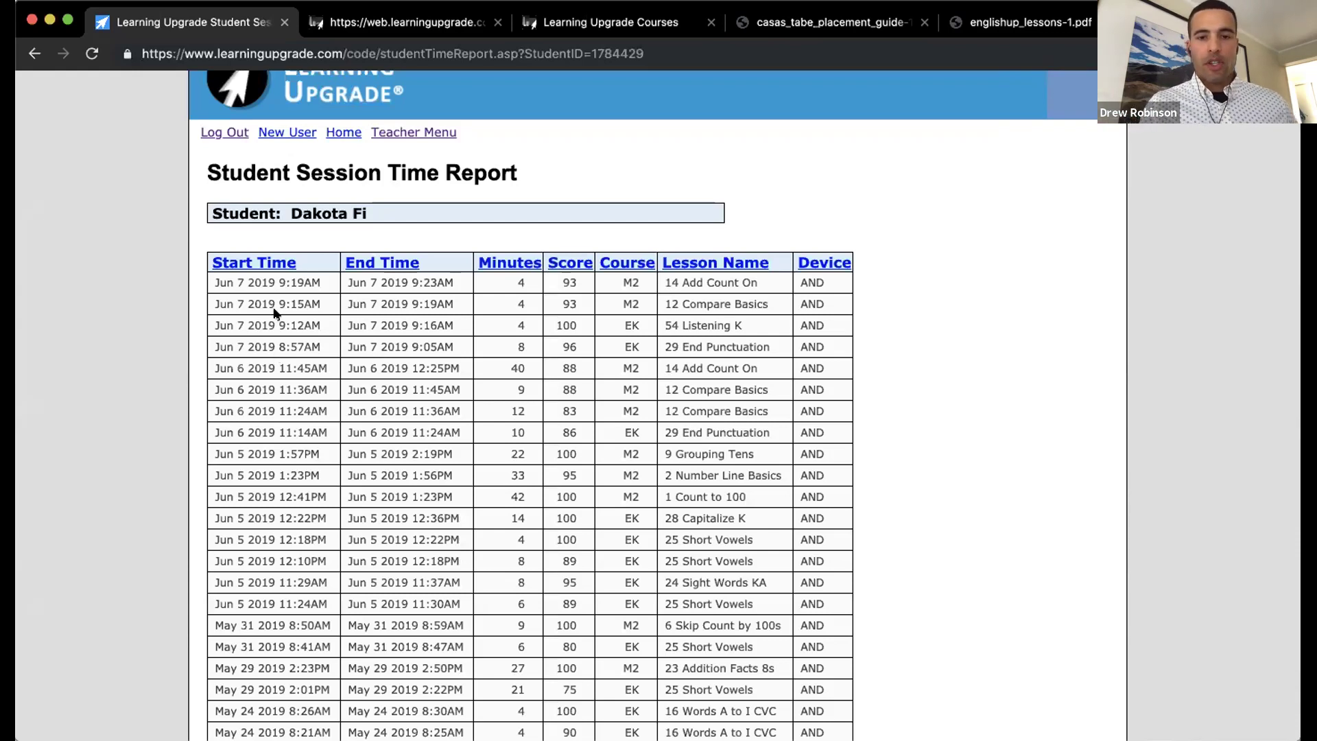
pyautogui.click(33, 54)
# Step: Review the hours-sorted progress report again and open the Course grouping dropdown
pyautogui.scroll(1, 503, 213)
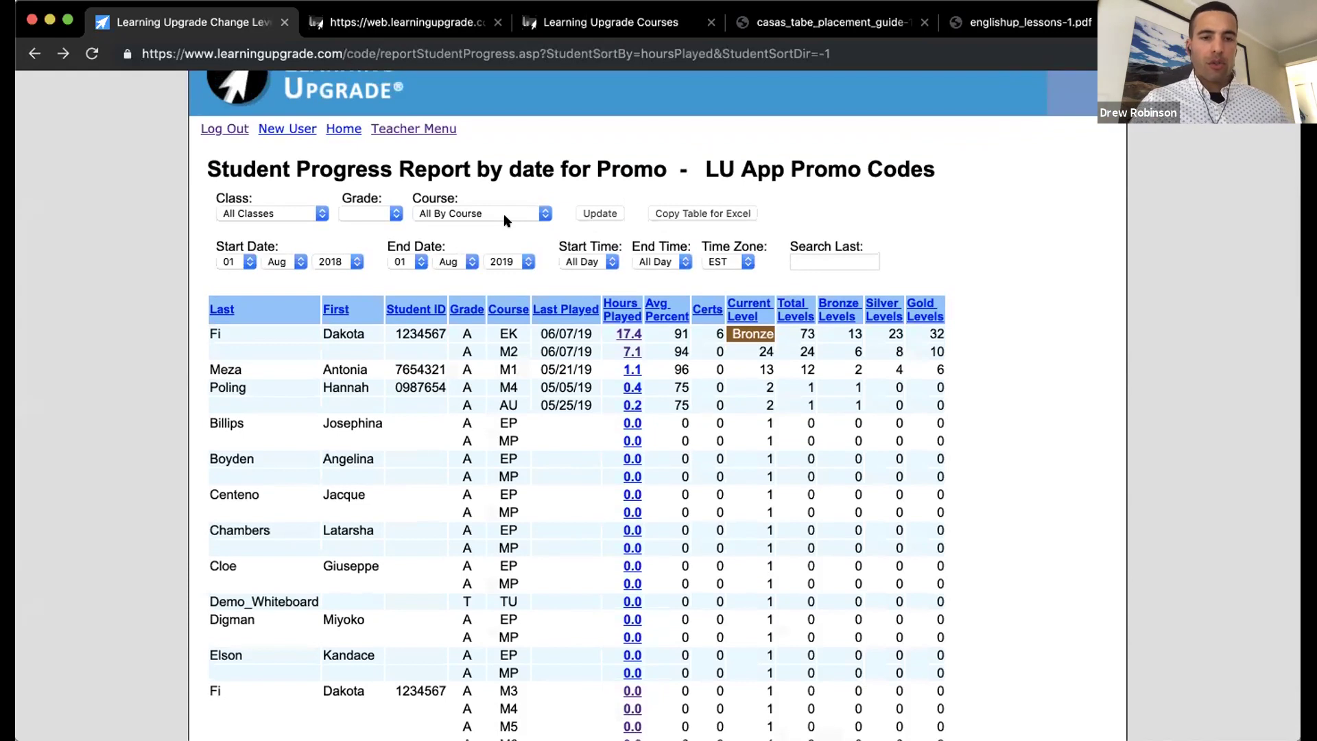
pyautogui.scroll(-3, 538, 394)
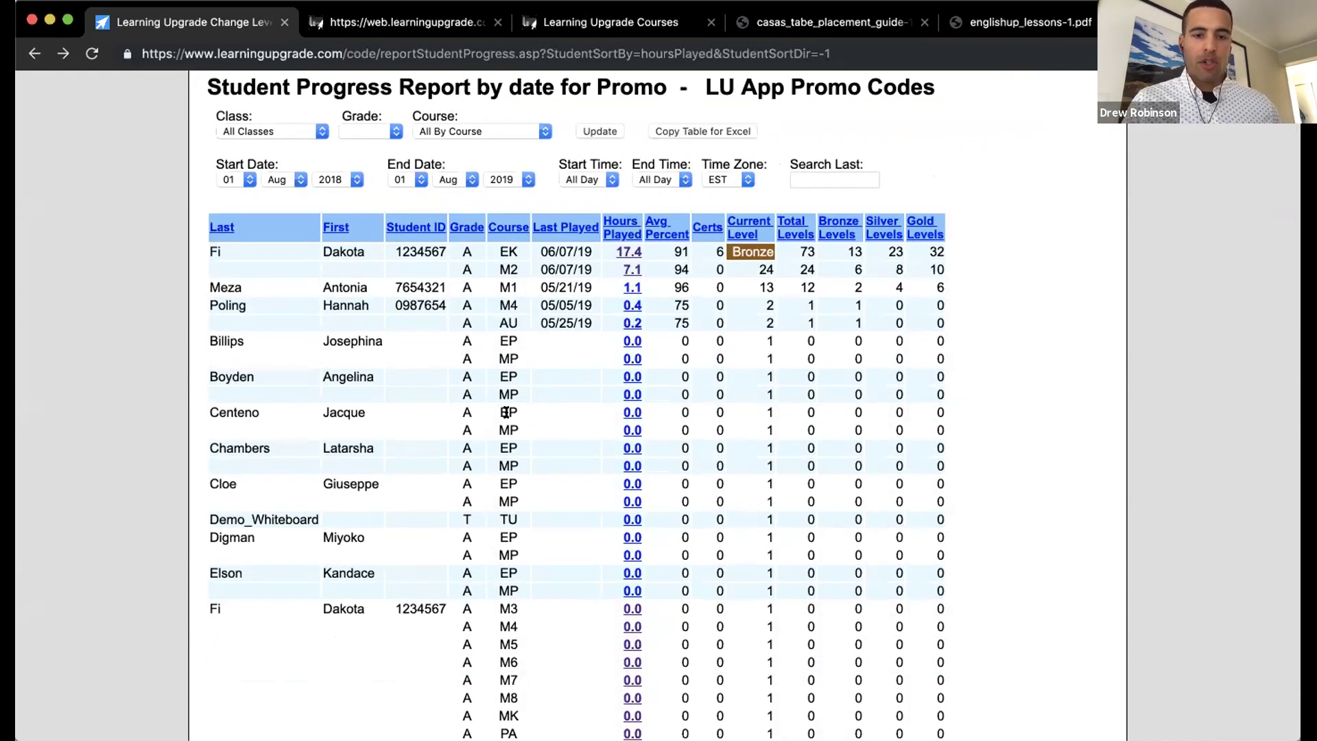
pyautogui.scroll(5, 506, 412)
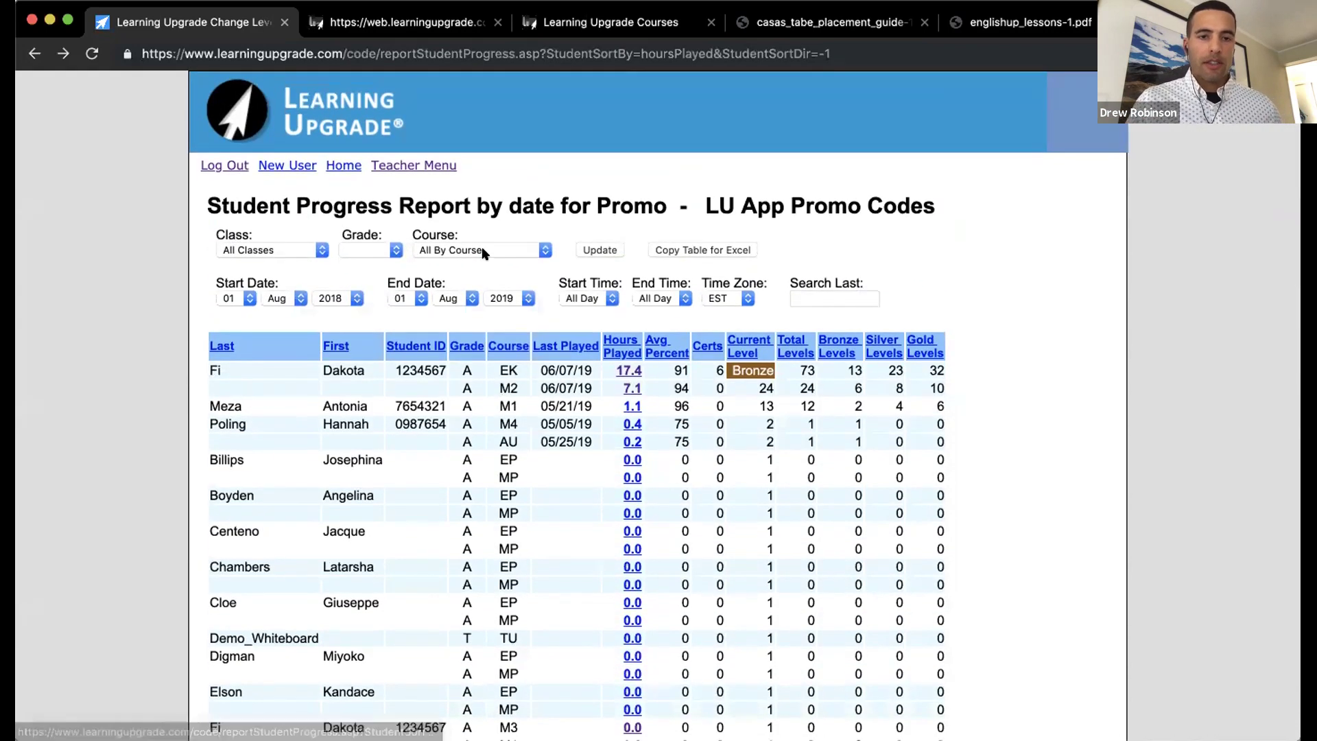
pyautogui.click(483, 250)
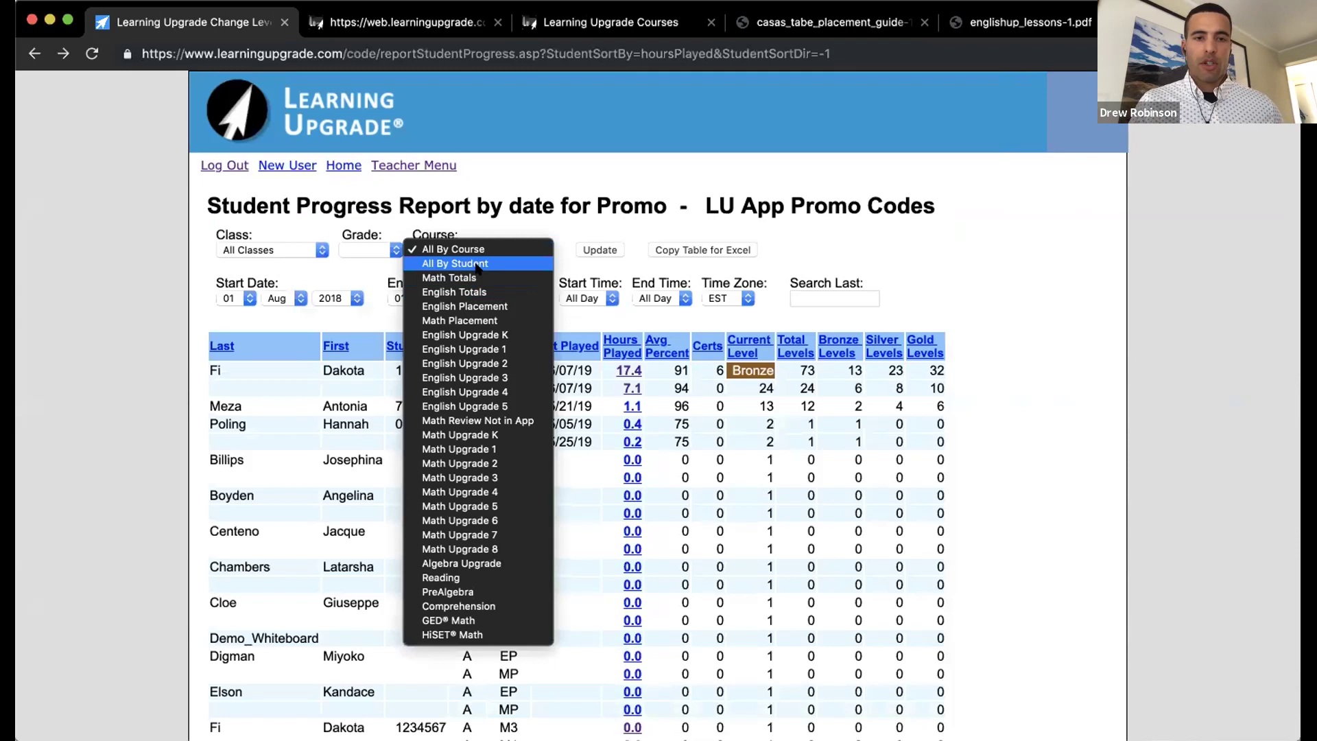
# Step: Group the report All By Student and review the top 24.5-hour student's session details
pyautogui.click(479, 264)
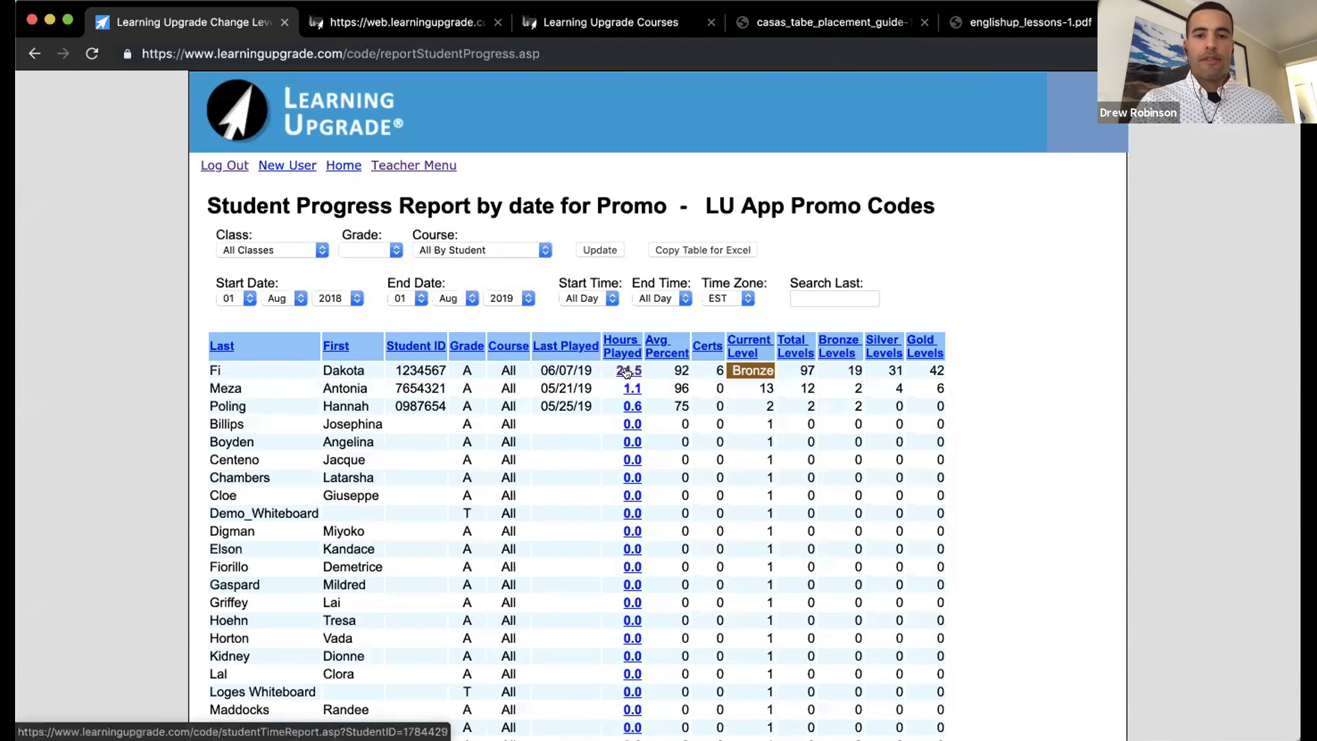
pyautogui.click(627, 371)
pyautogui.scroll(-15, 627, 373)
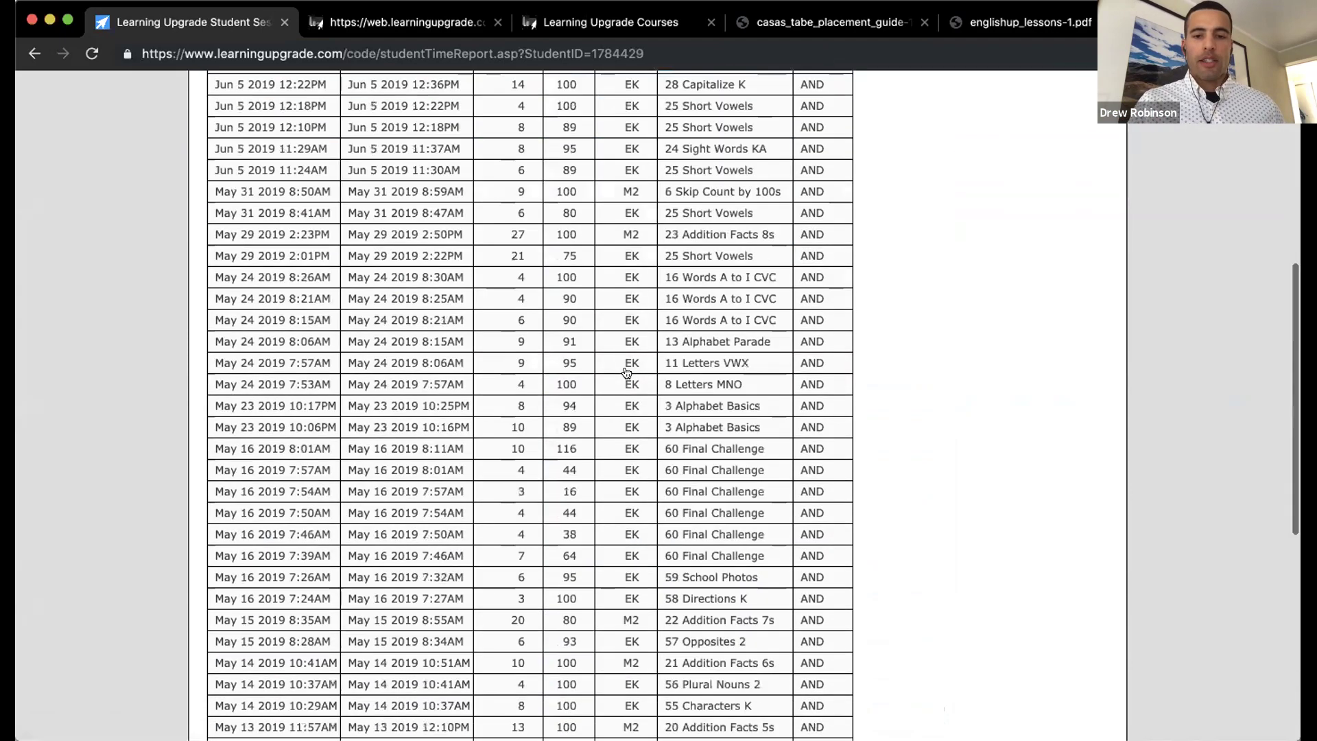
pyautogui.scroll(15, 626, 372)
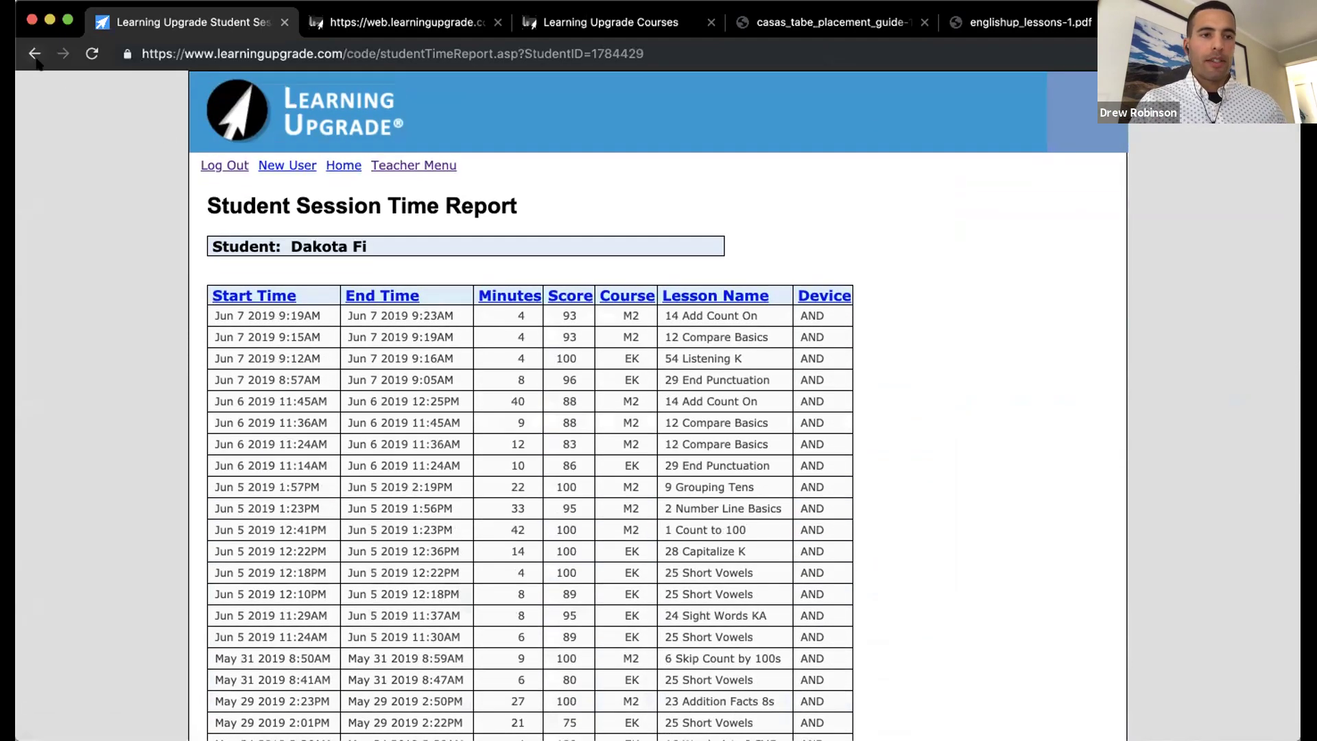
pyautogui.click(34, 54)
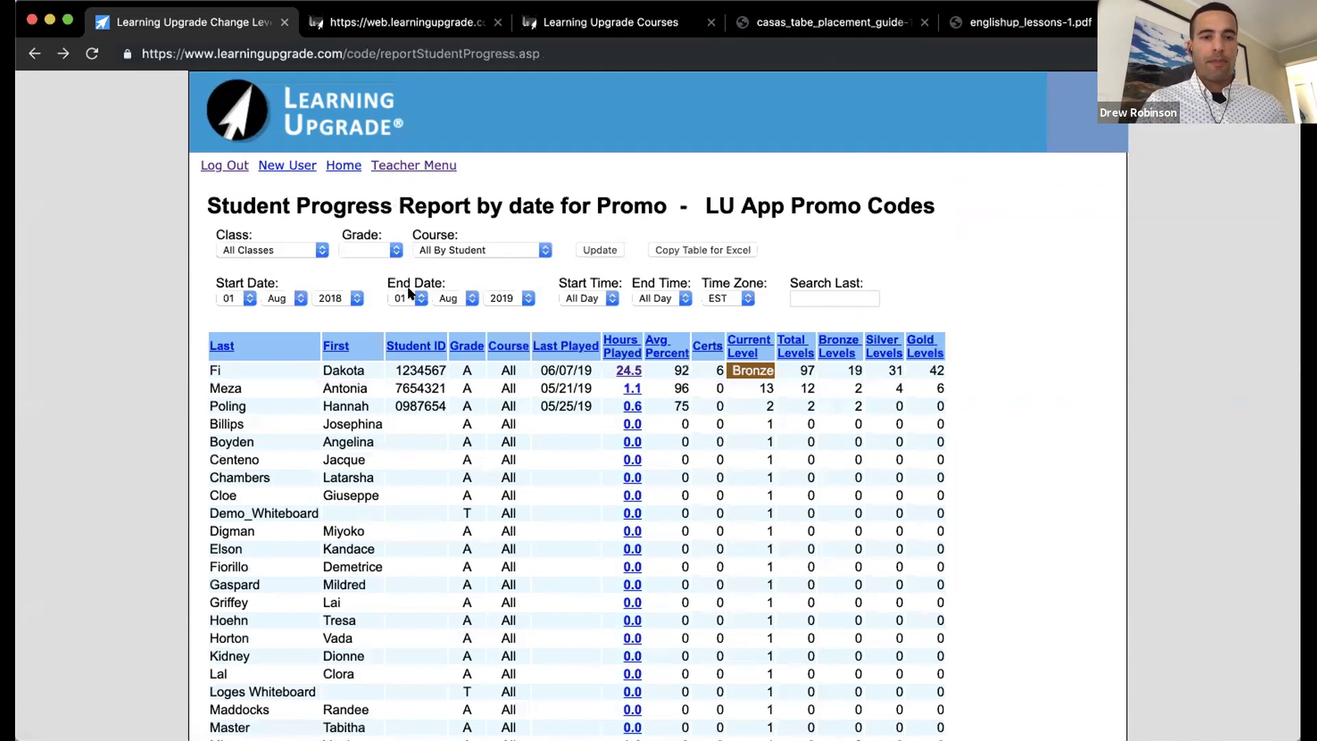
pyautogui.click(441, 249)
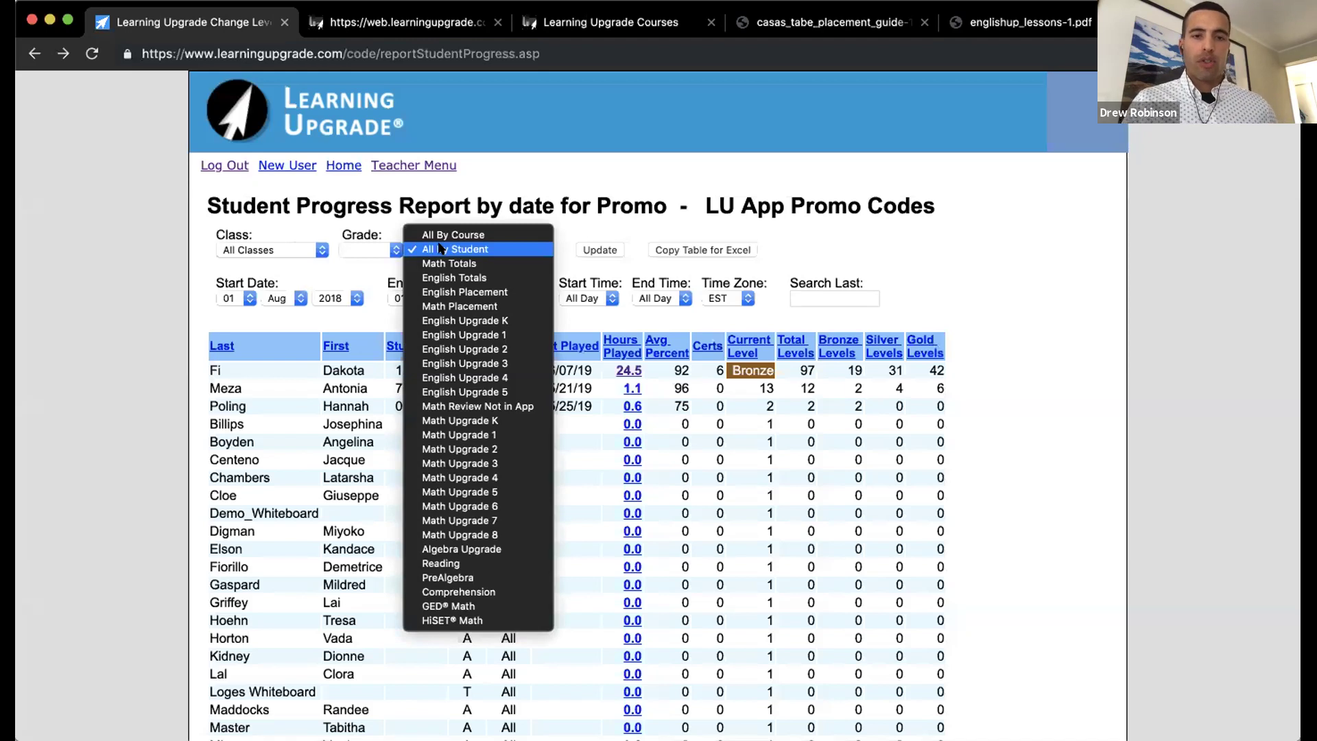
pyautogui.click(441, 249)
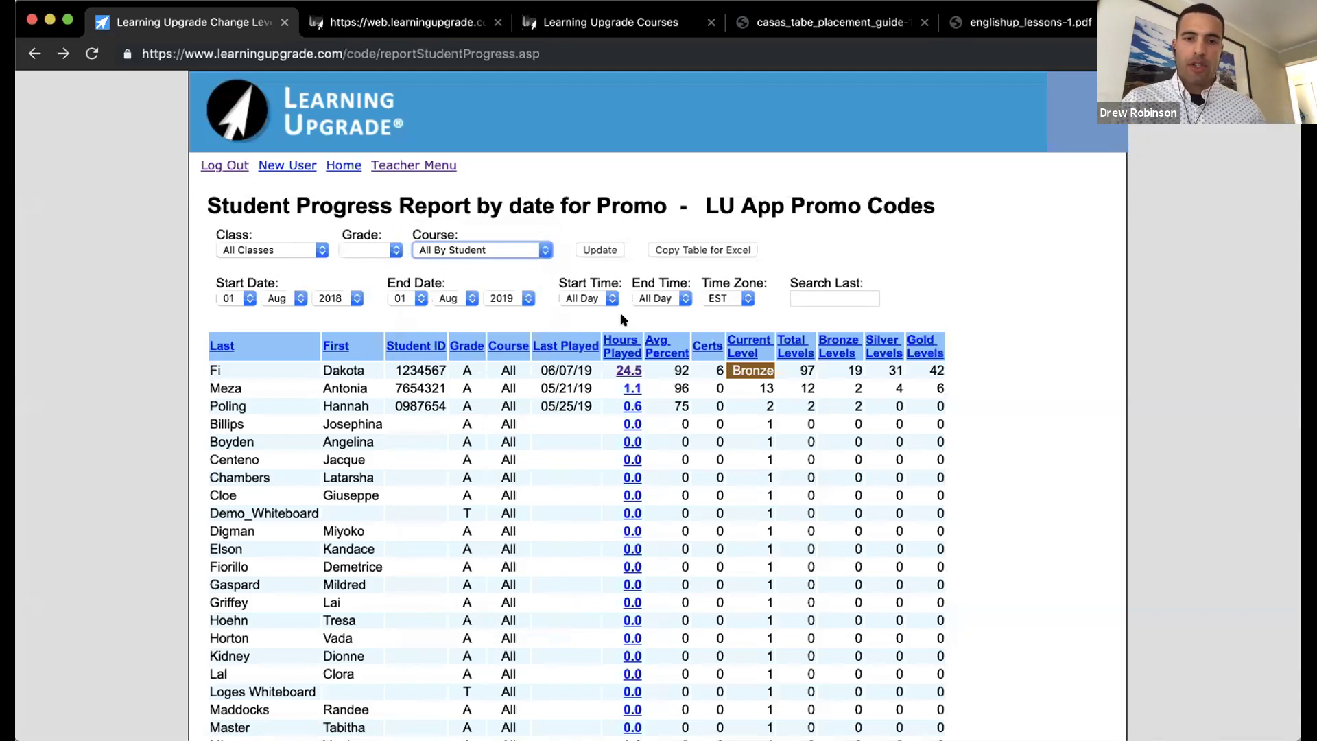
# Step: Open the Student Time Report by Date, showing 3–10 June 2019 sessions totalling 3:48
pyautogui.click(424, 165)
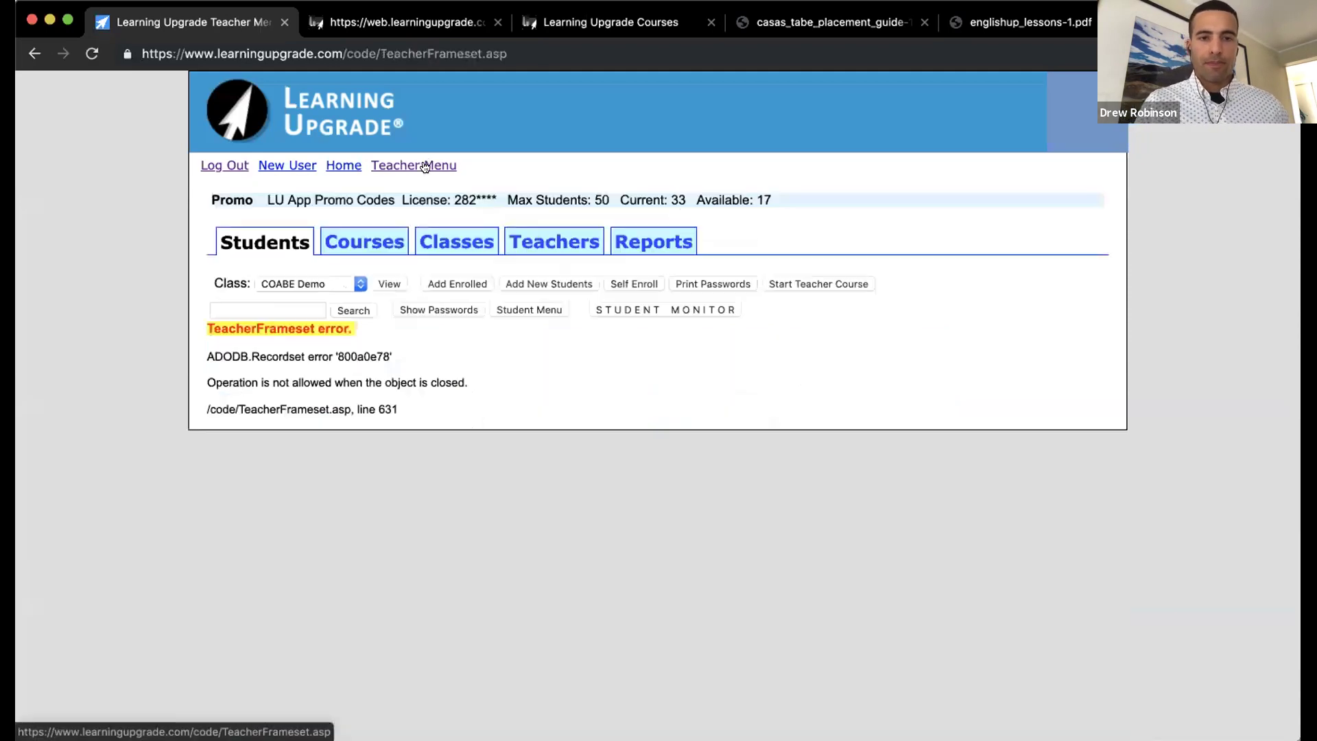
pyautogui.click(638, 245)
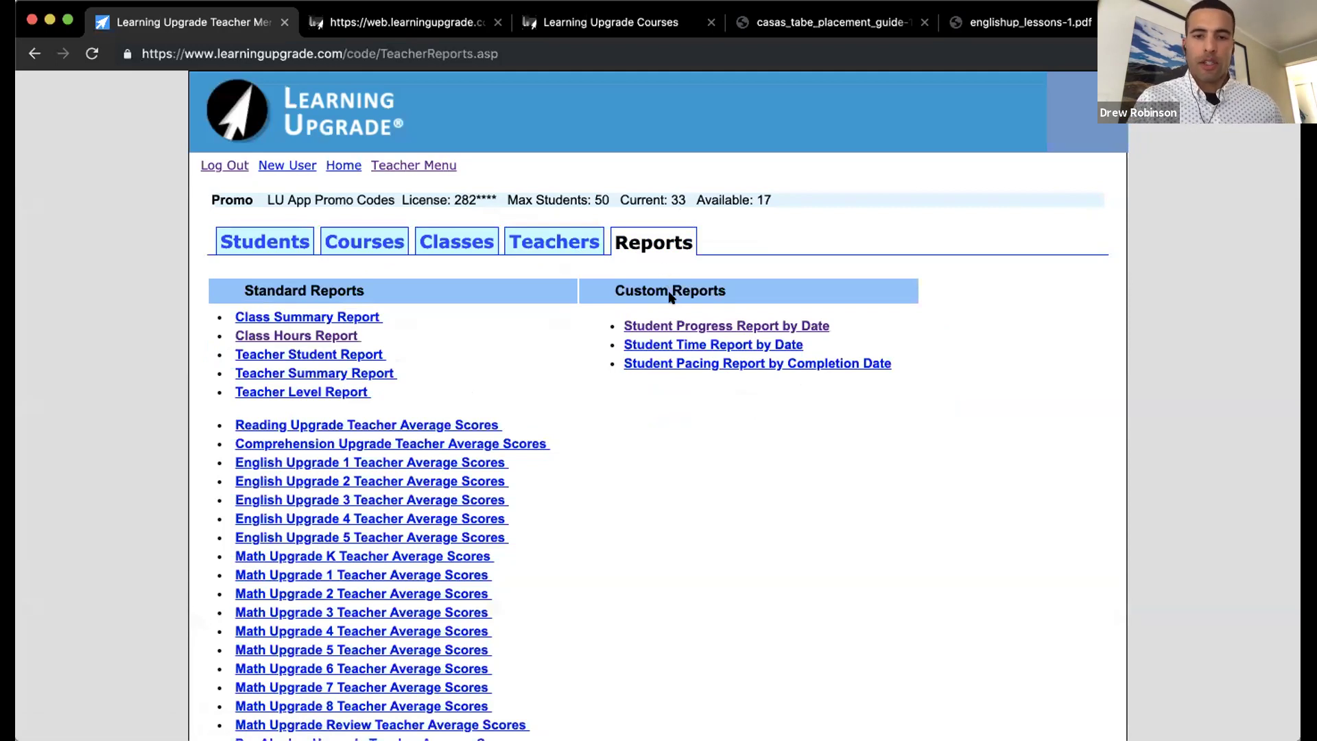
pyautogui.click(686, 343)
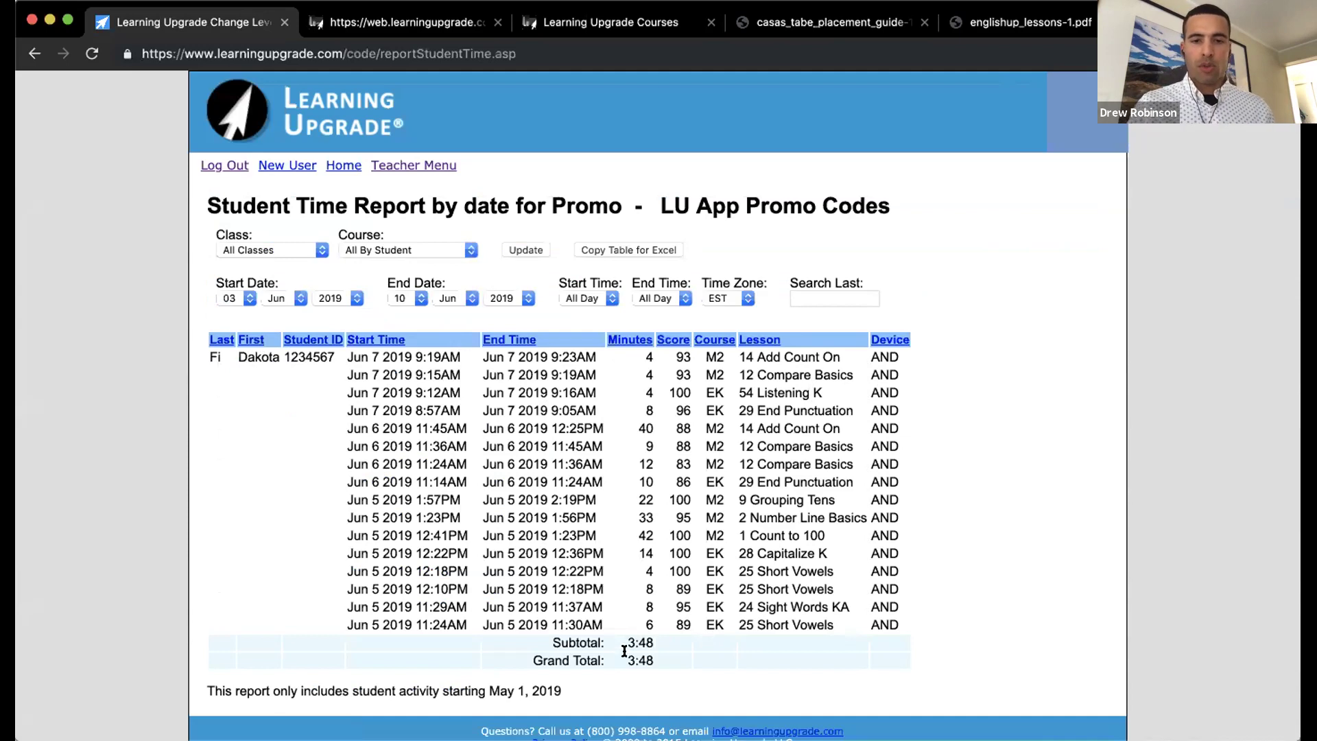
pyautogui.moveTo(638, 656); pyautogui.dragTo(647, 656)
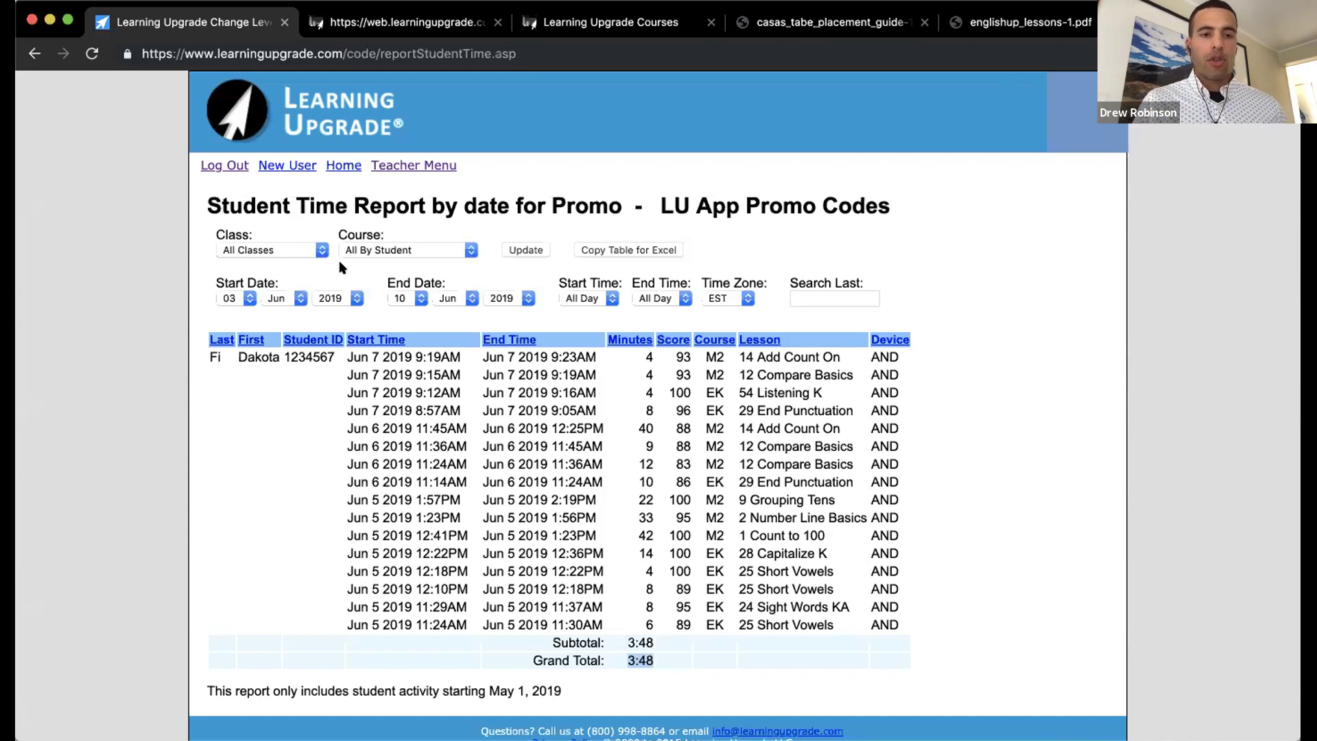
pyautogui.click(321, 252)
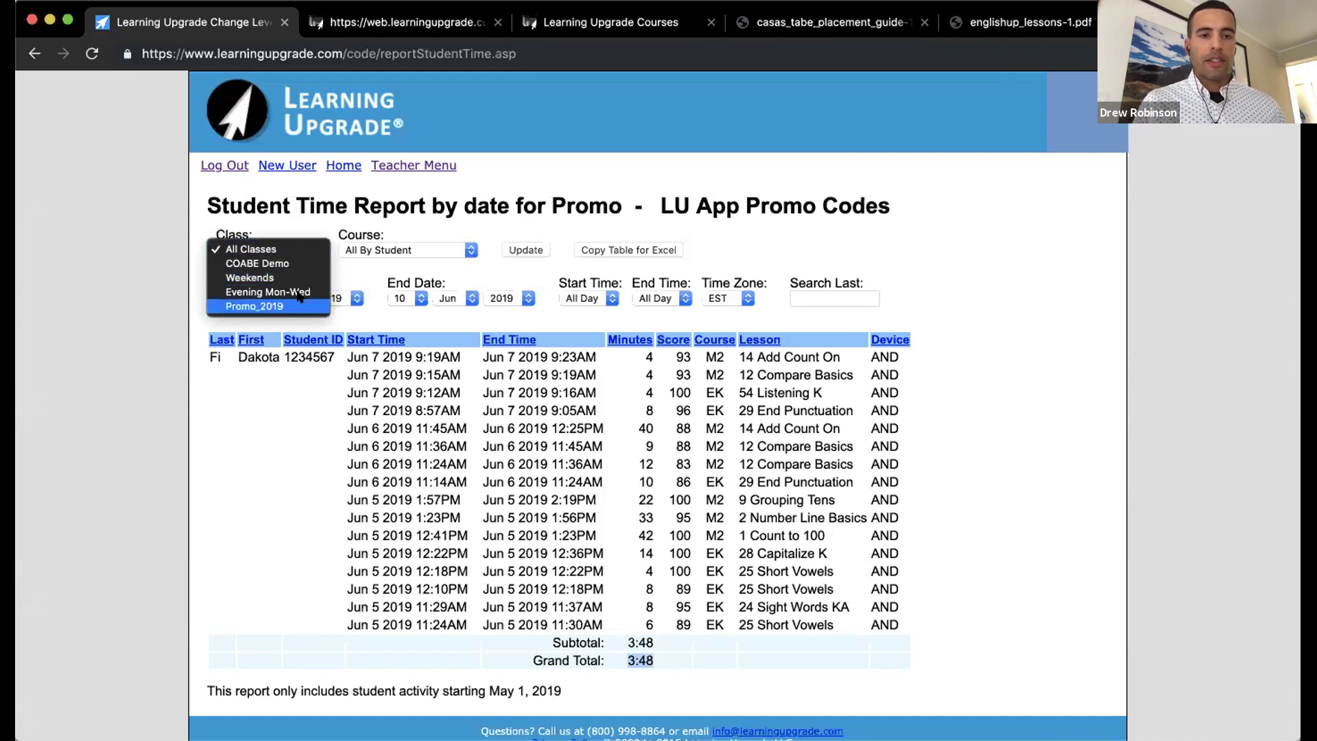
pyautogui.click(299, 229)
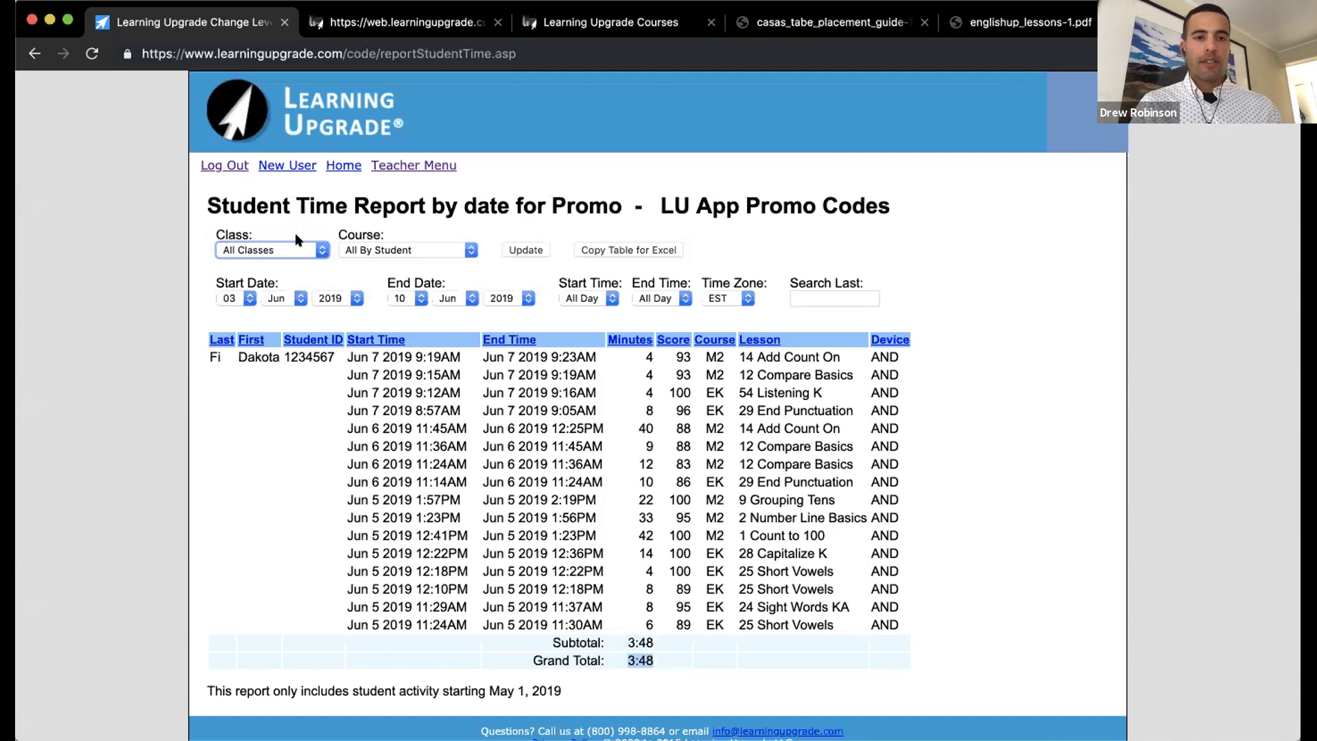
pyautogui.click(294, 244)
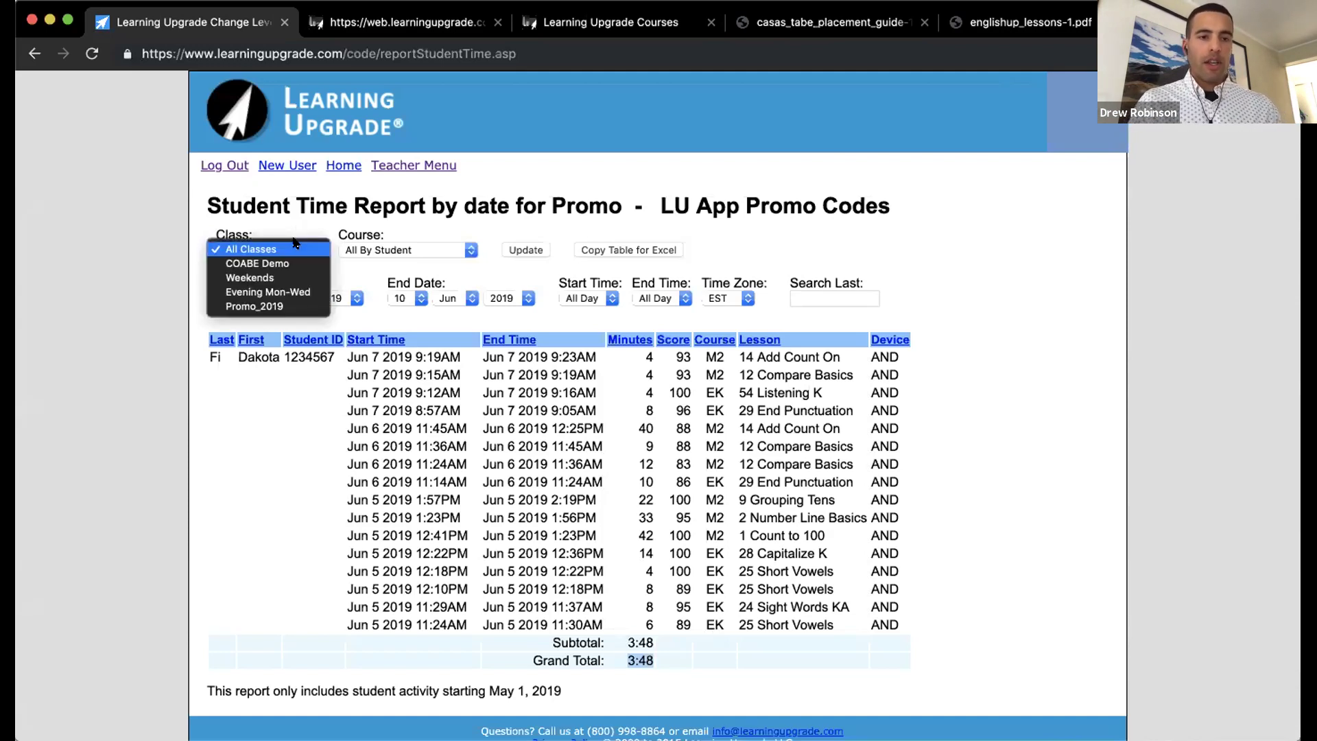
pyautogui.click(294, 247)
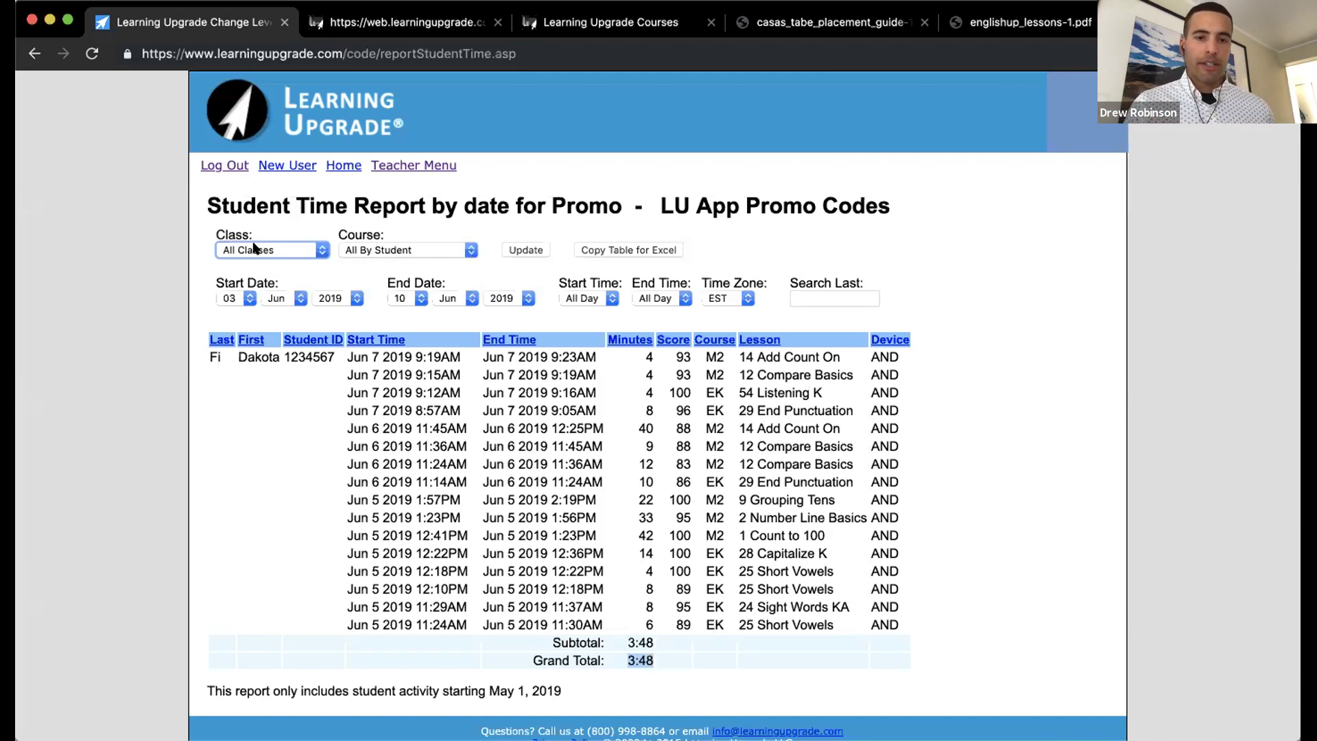
# Step: Open the Student Pacing Report by Completion Date from the teacher reports
pyautogui.click(414, 168)
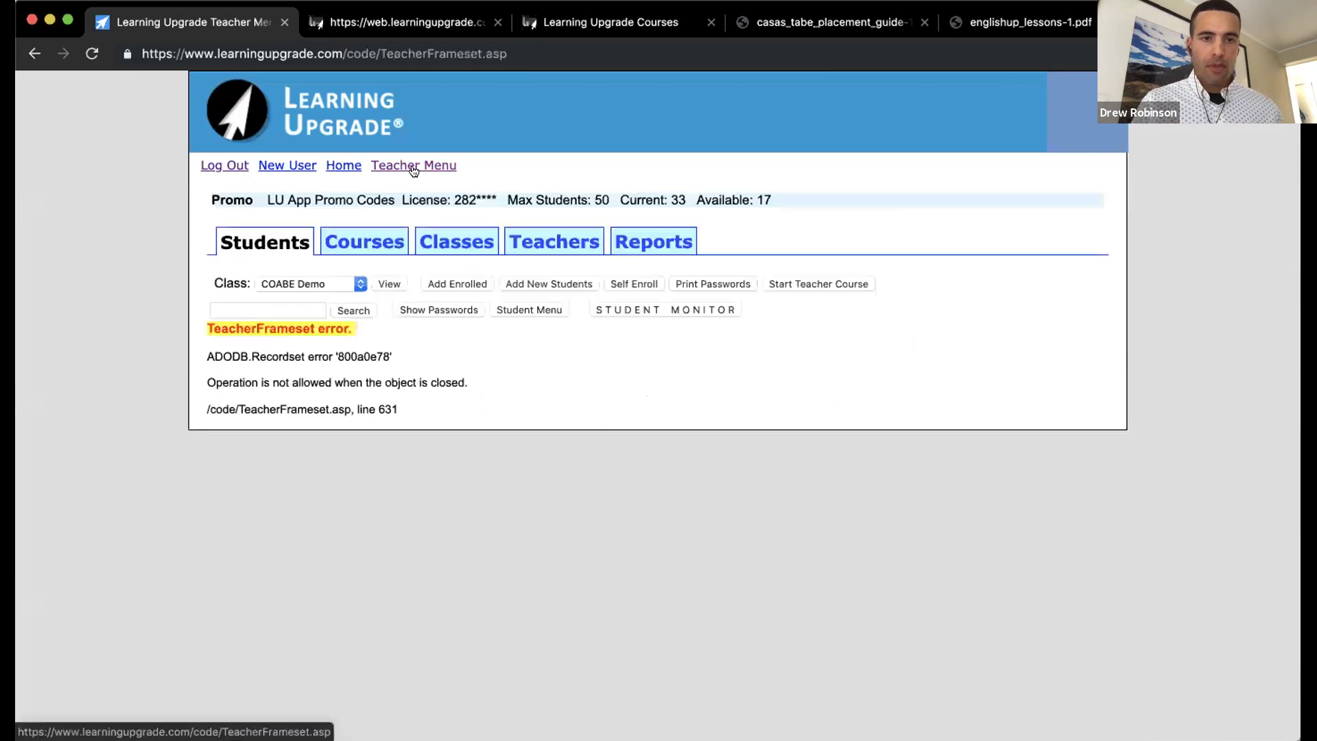
pyautogui.click(634, 244)
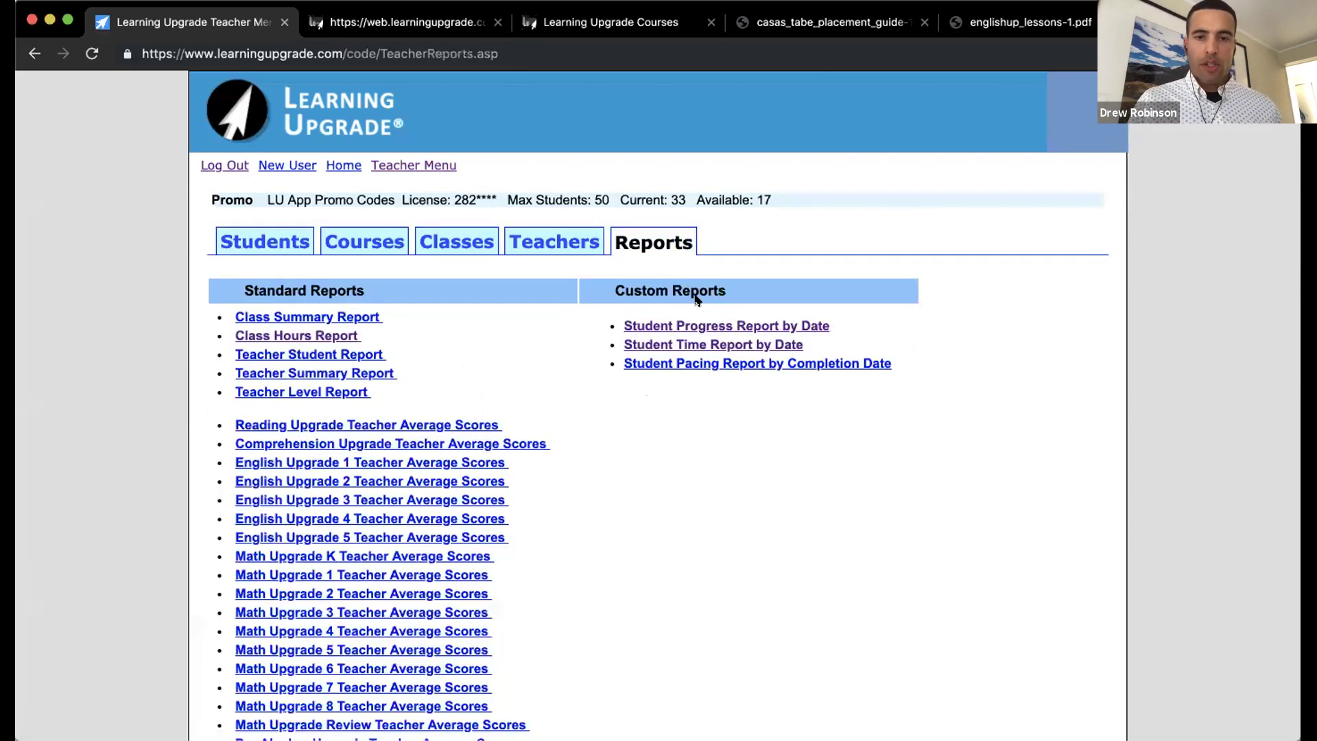
pyautogui.click(701, 362)
# Step: Limit the pacing report to the COABE Demo class with a December completion month
pyautogui.click(321, 252)
pyautogui.click(318, 264)
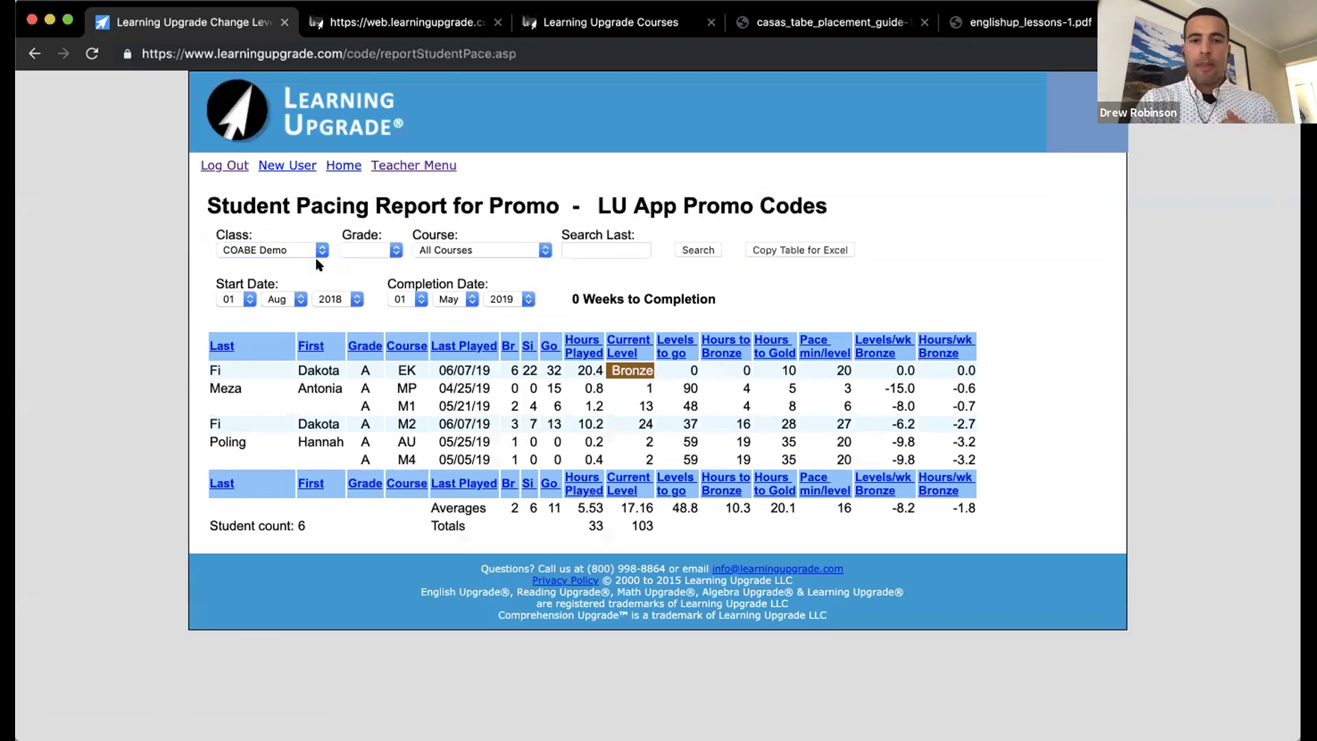
pyautogui.click(448, 296)
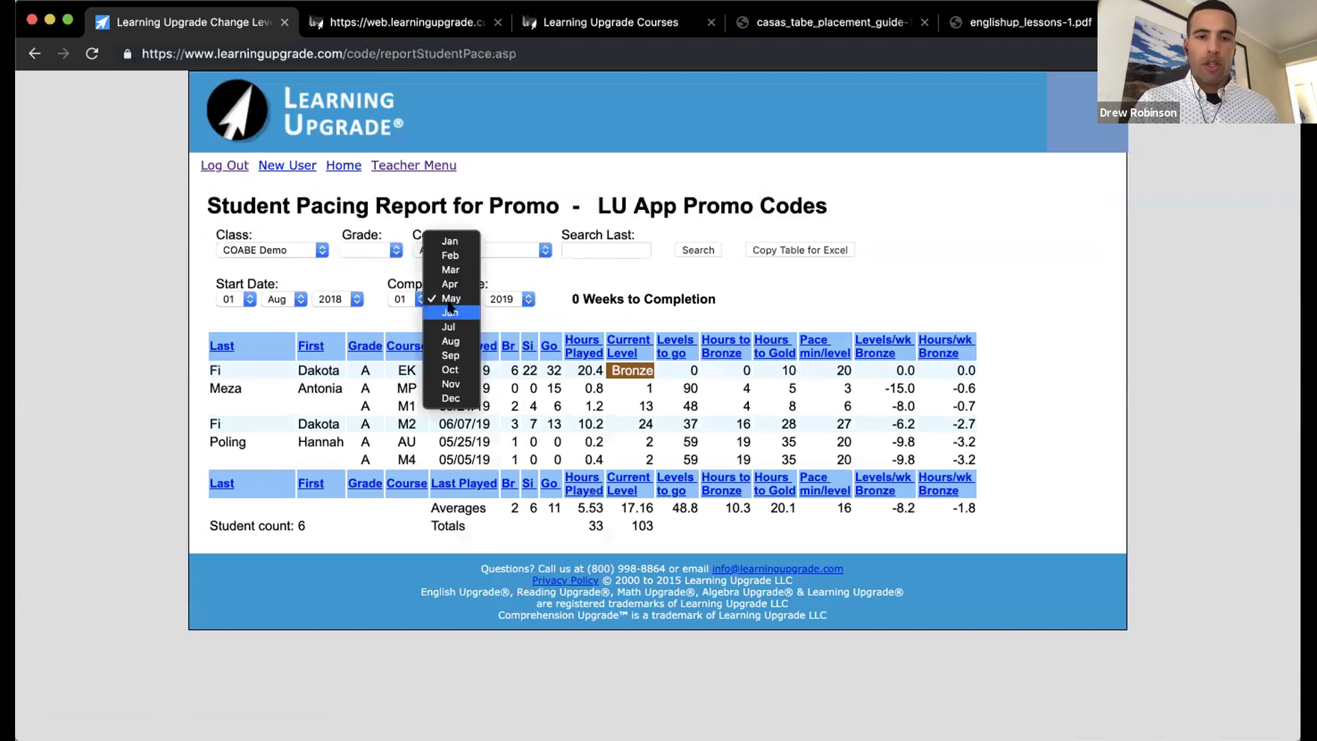
pyautogui.click(452, 396)
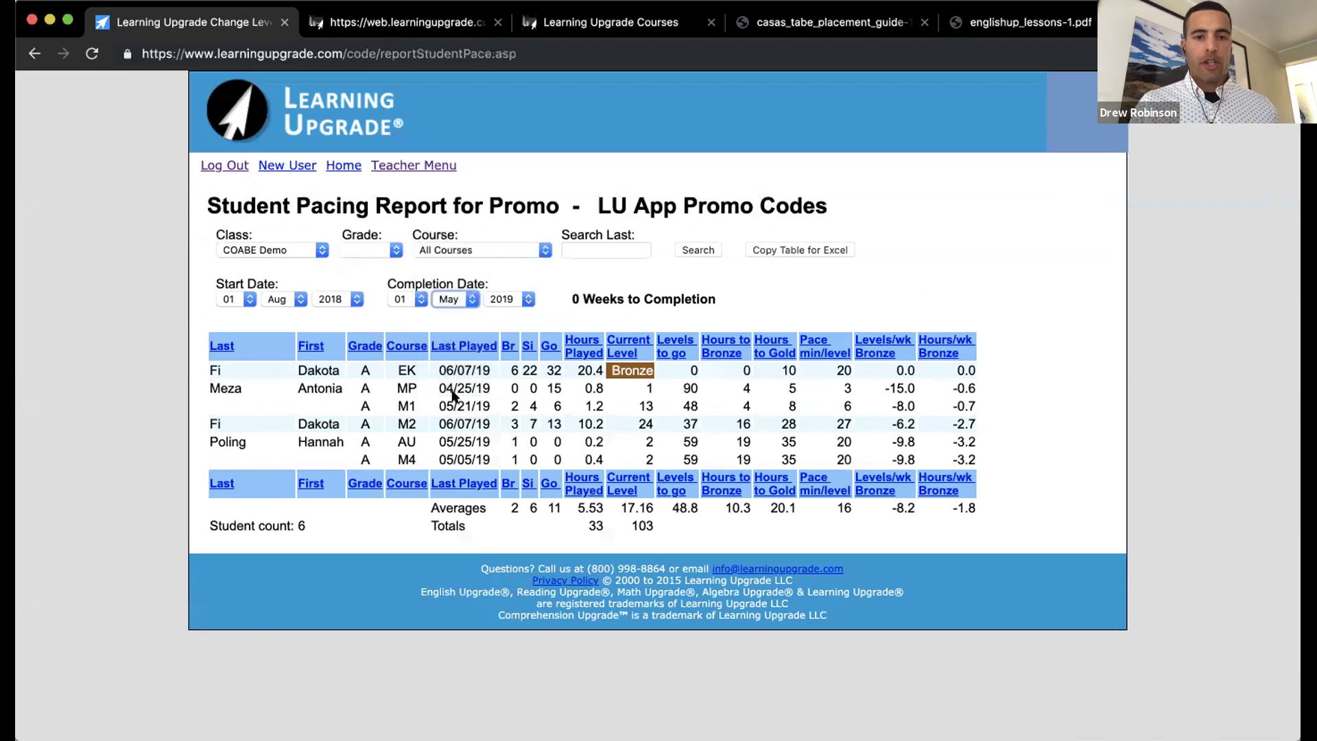